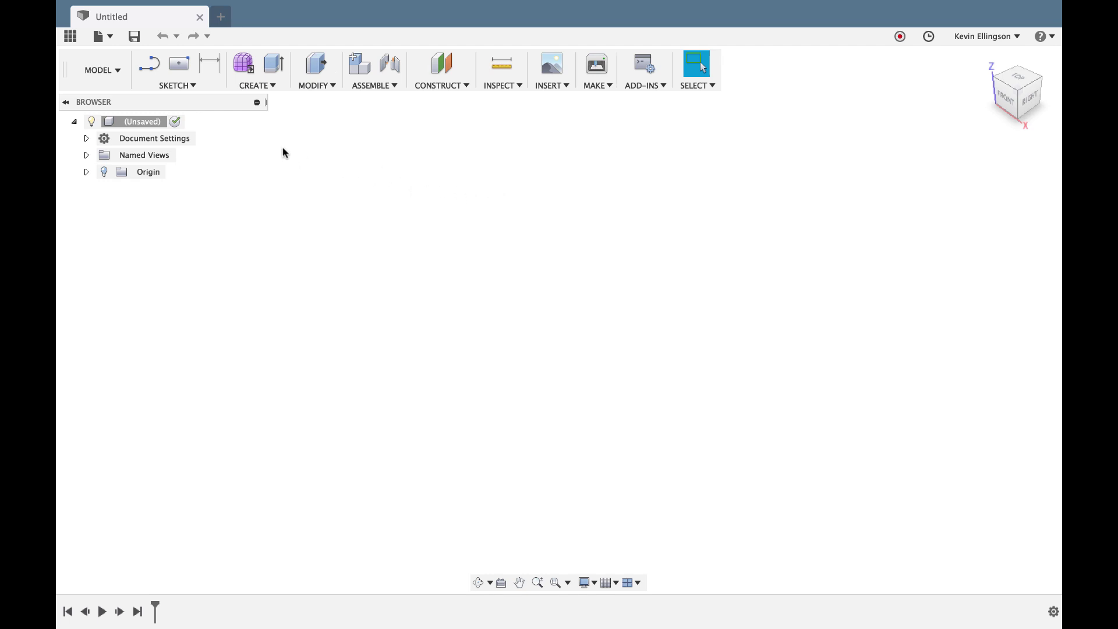
Step: Switch the empty untitled design from the MODEL workspace to SHEET METAL
left_click(122, 76)
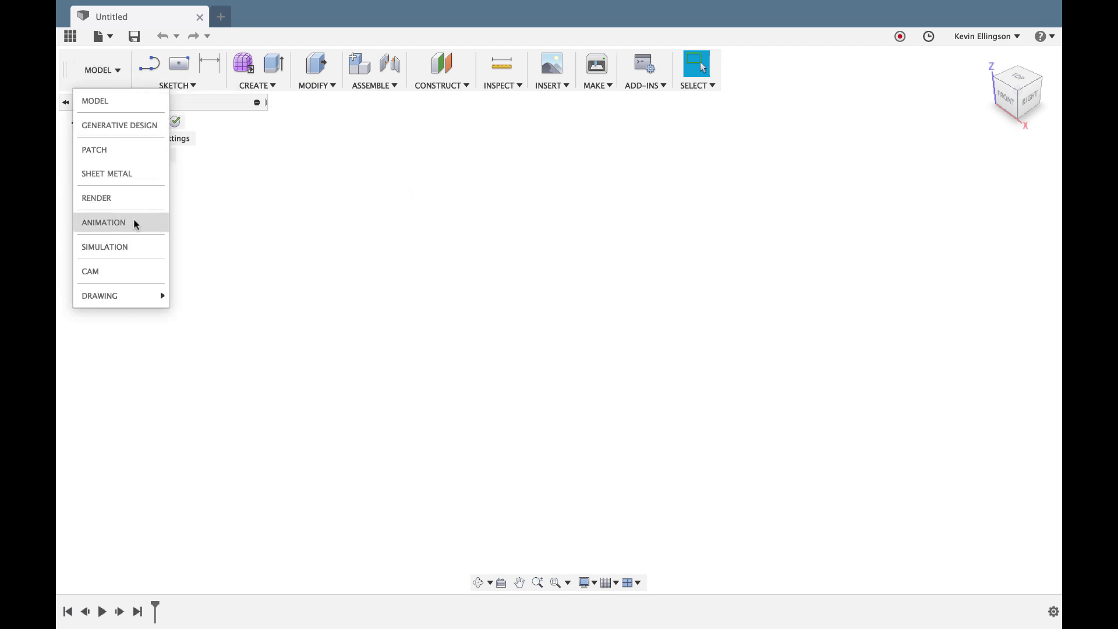
left_click(141, 181)
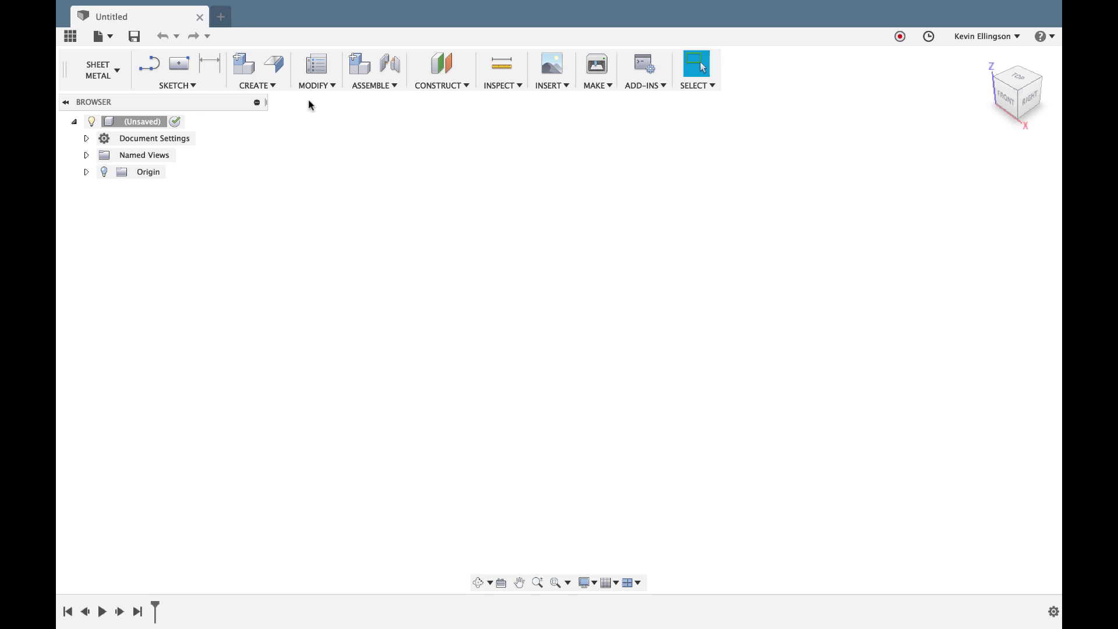
left_click(326, 87)
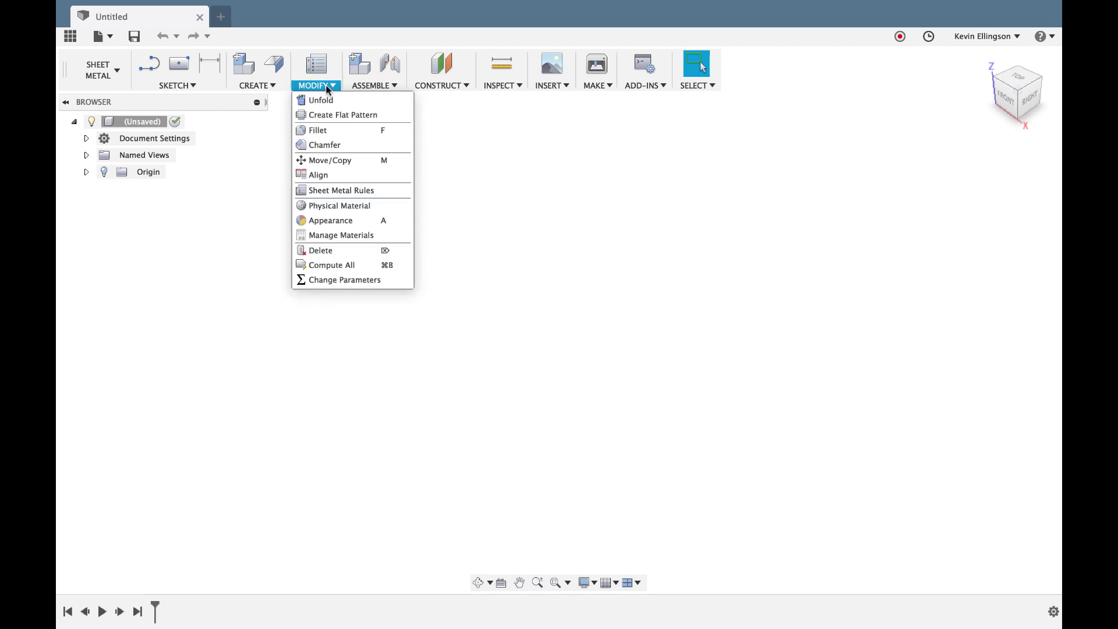
left_click(338, 190)
mouse_move(659, 219)
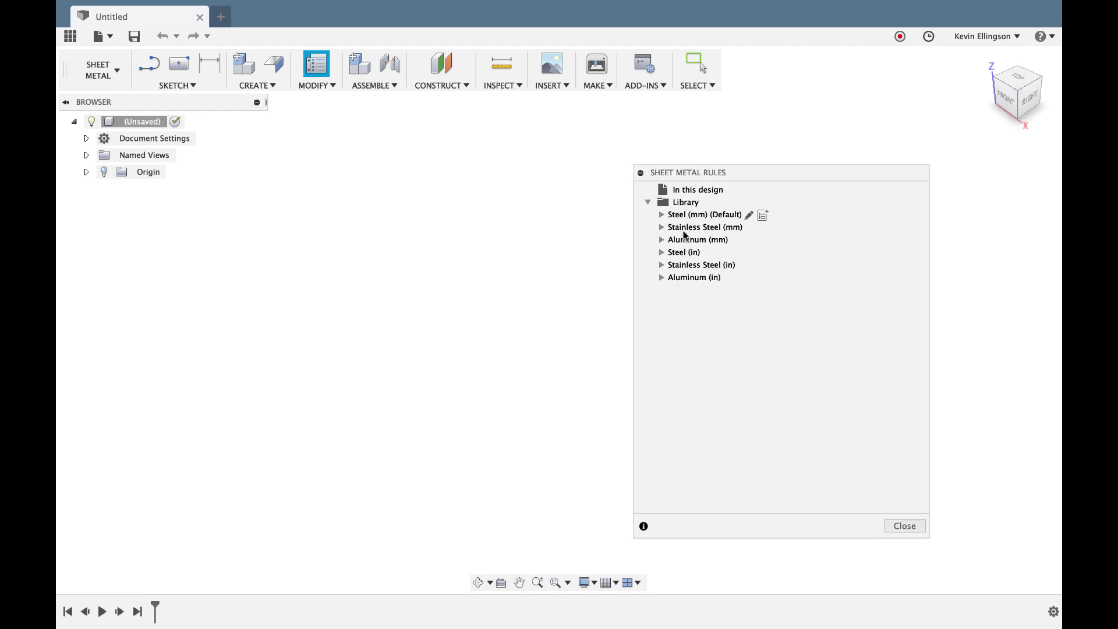
mouse_move(651, 258)
left_click(906, 525)
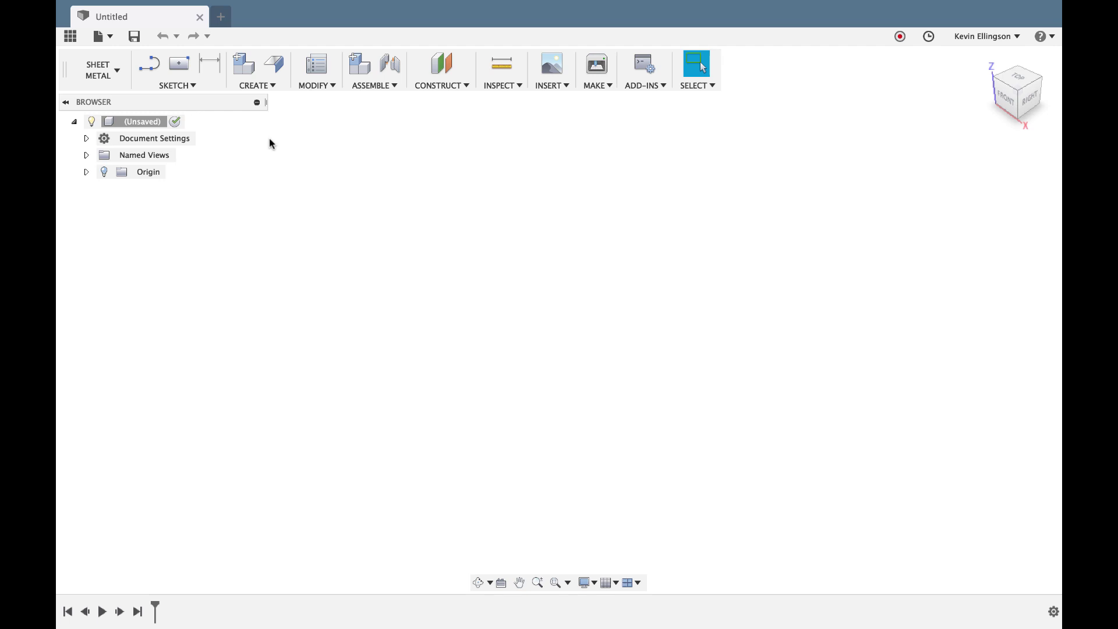
Step: Sketch a 5 × 5 in center rectangle at the origin on the XY plane and finish the sketch
left_click(180, 64)
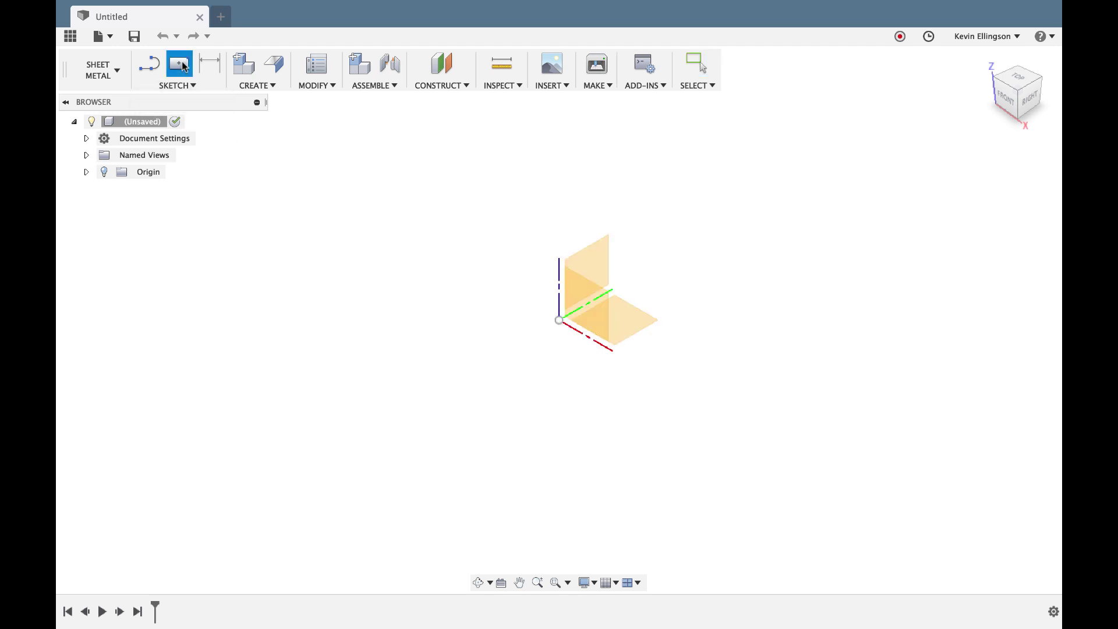
left_click(639, 323)
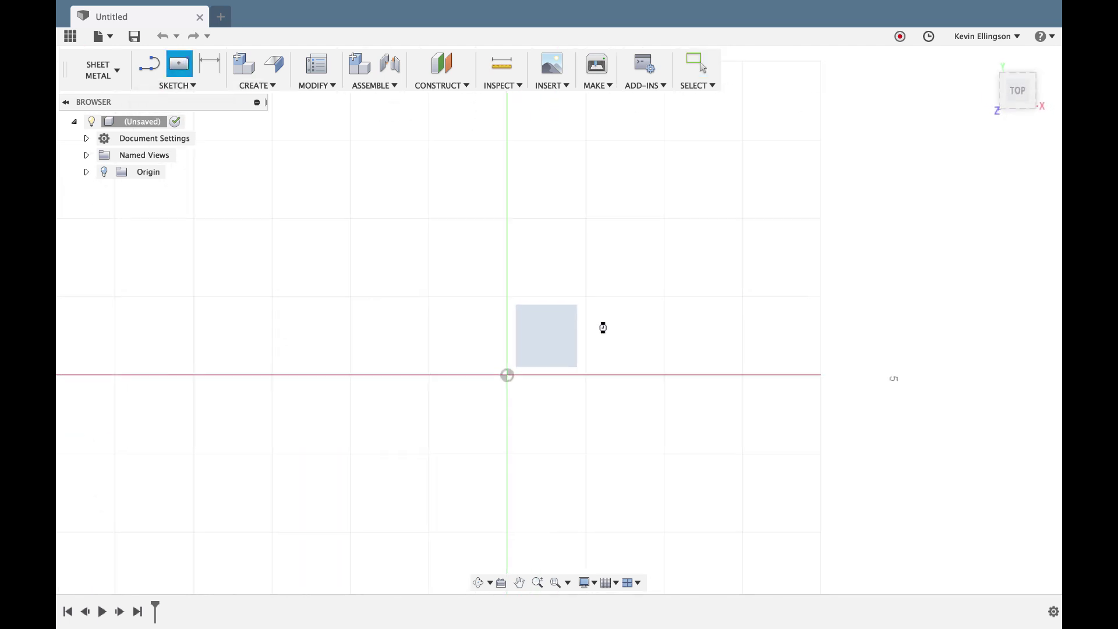
left_click(506, 375)
scroll(646, 279, "down", 3)
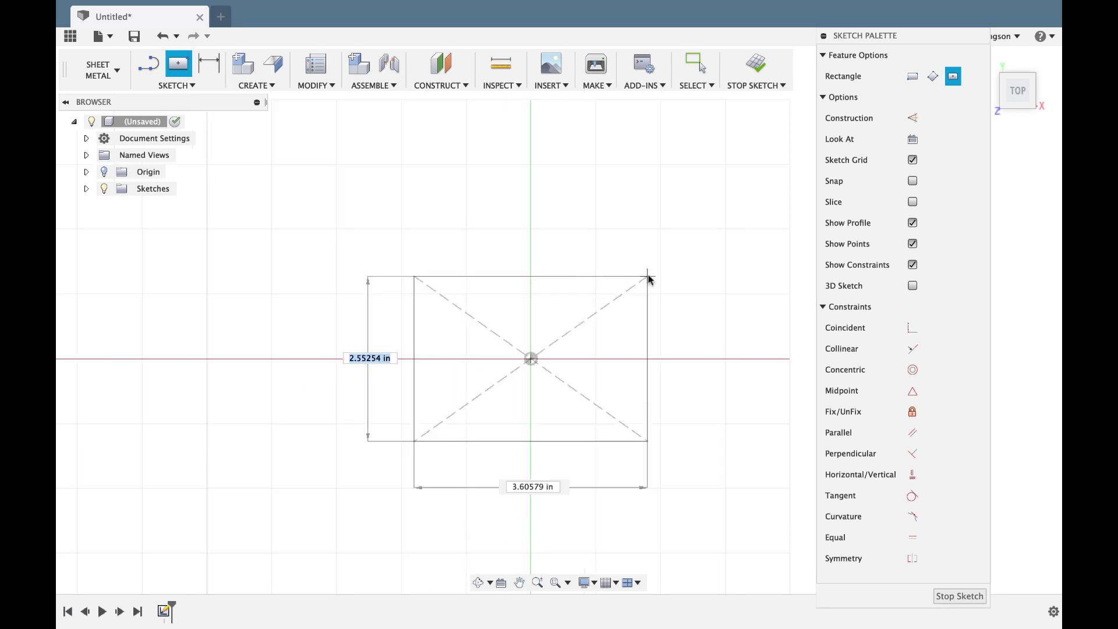
type("5")
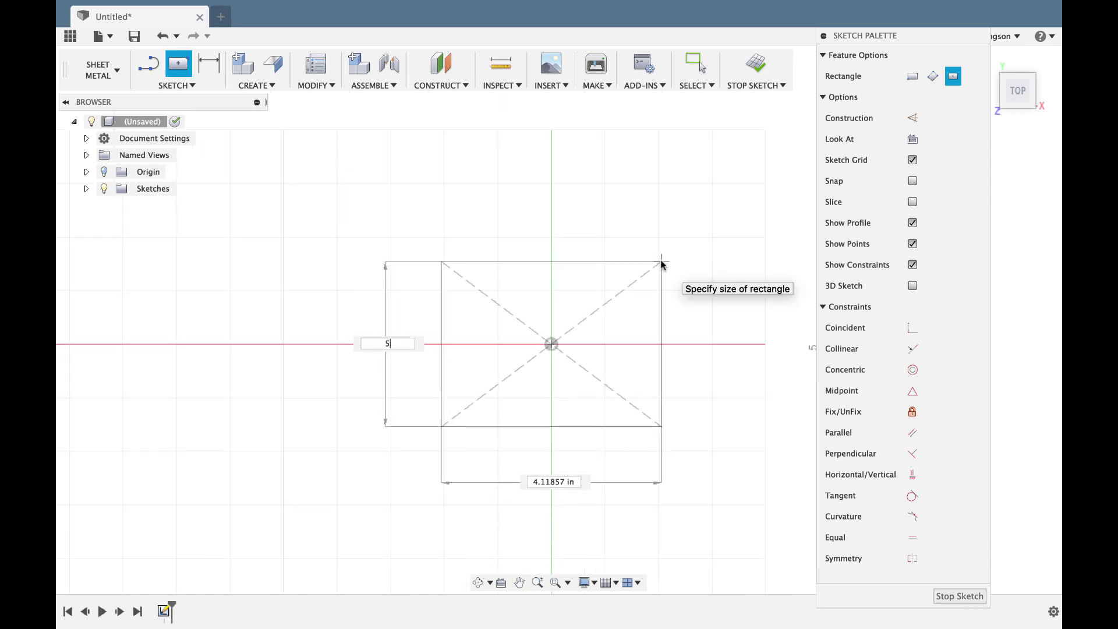
key("Tab")
type("5")
key("Return")
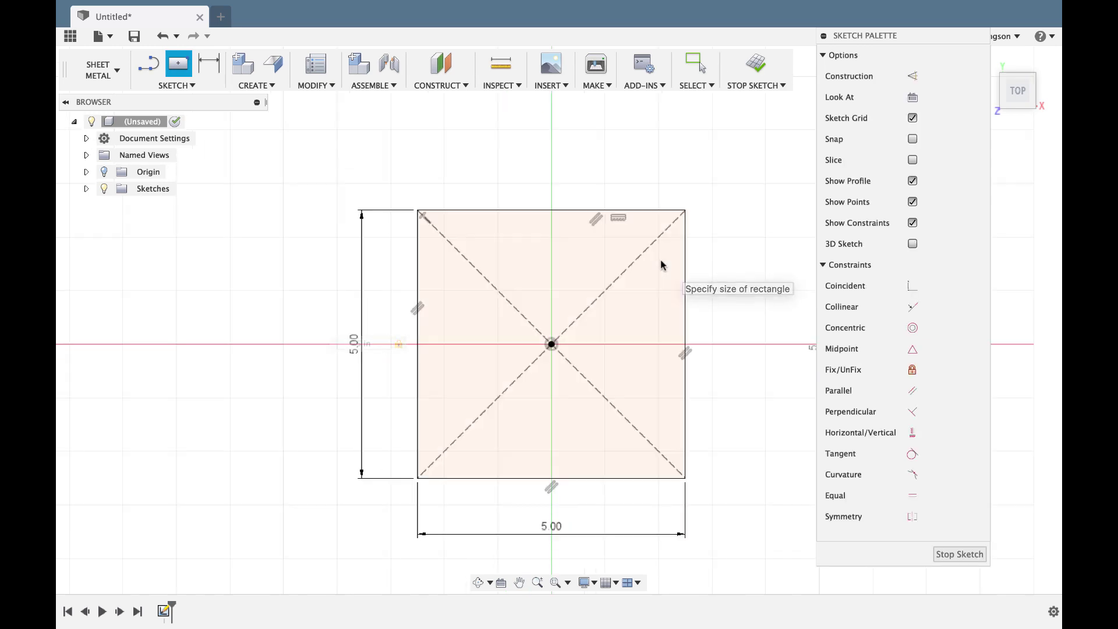
key("Escape")
left_click(951, 550)
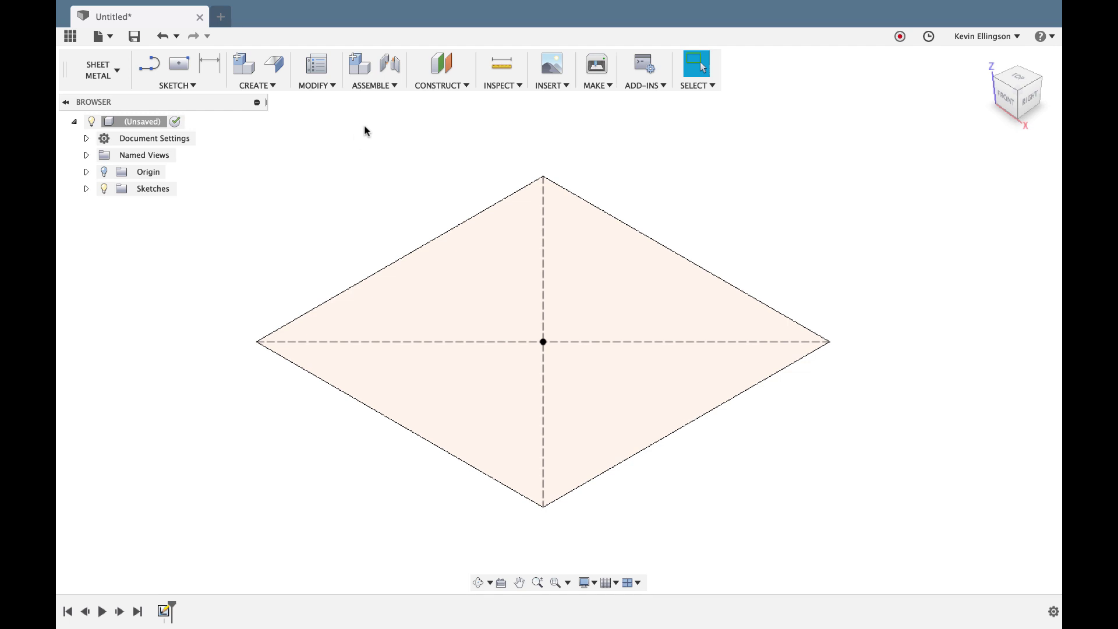
Step: Flange the square profile into a flat plate using the Steel (in) sheet metal rule
left_click(273, 64)
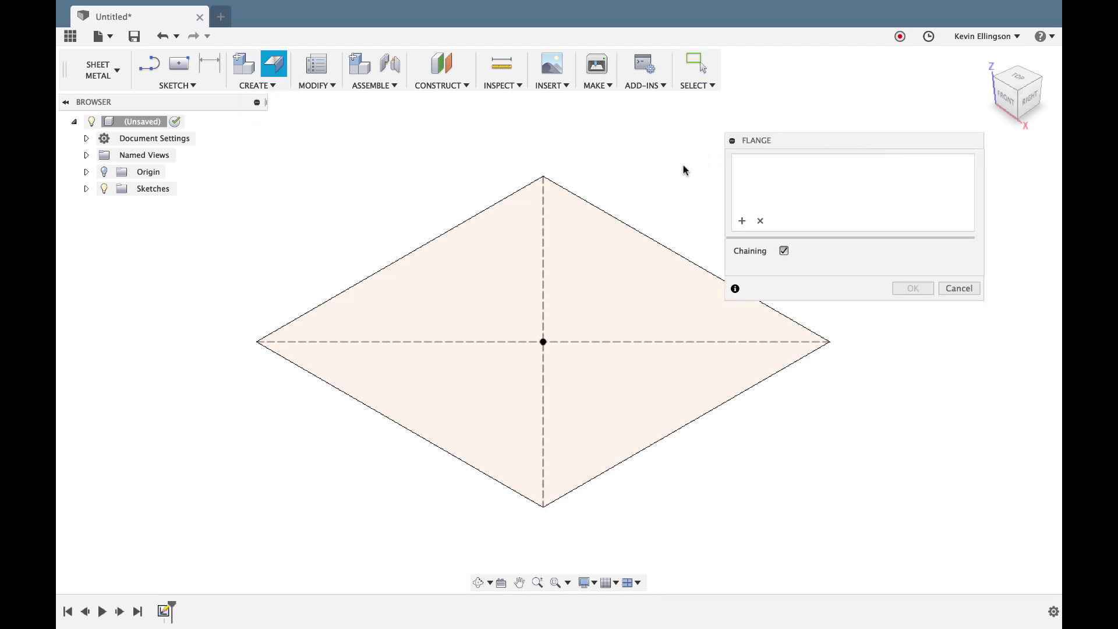
left_click(614, 224)
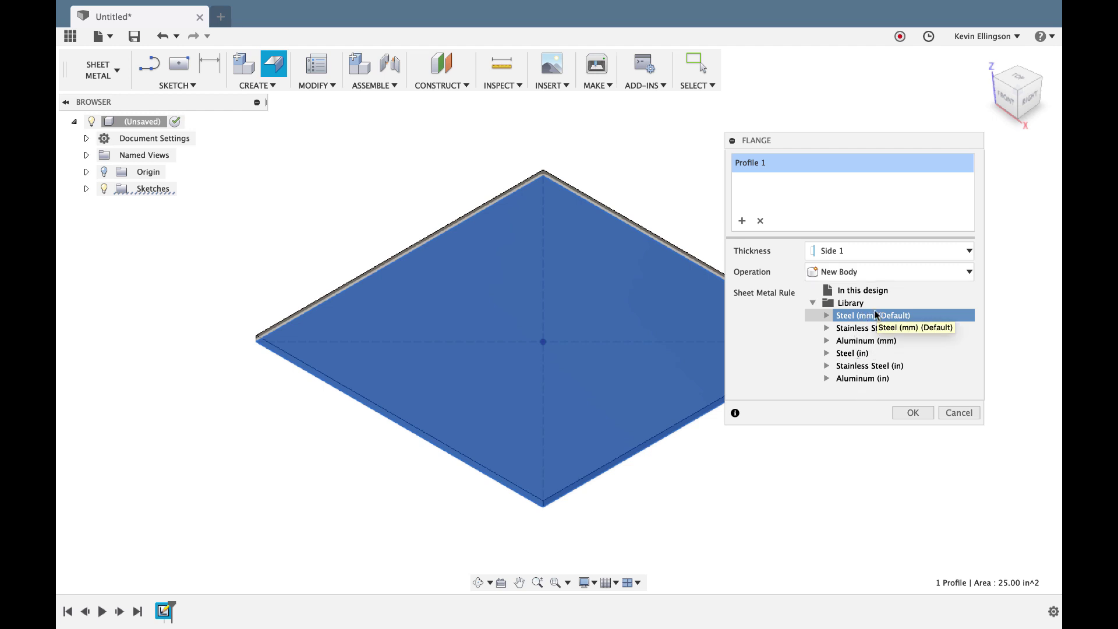
left_click(862, 353)
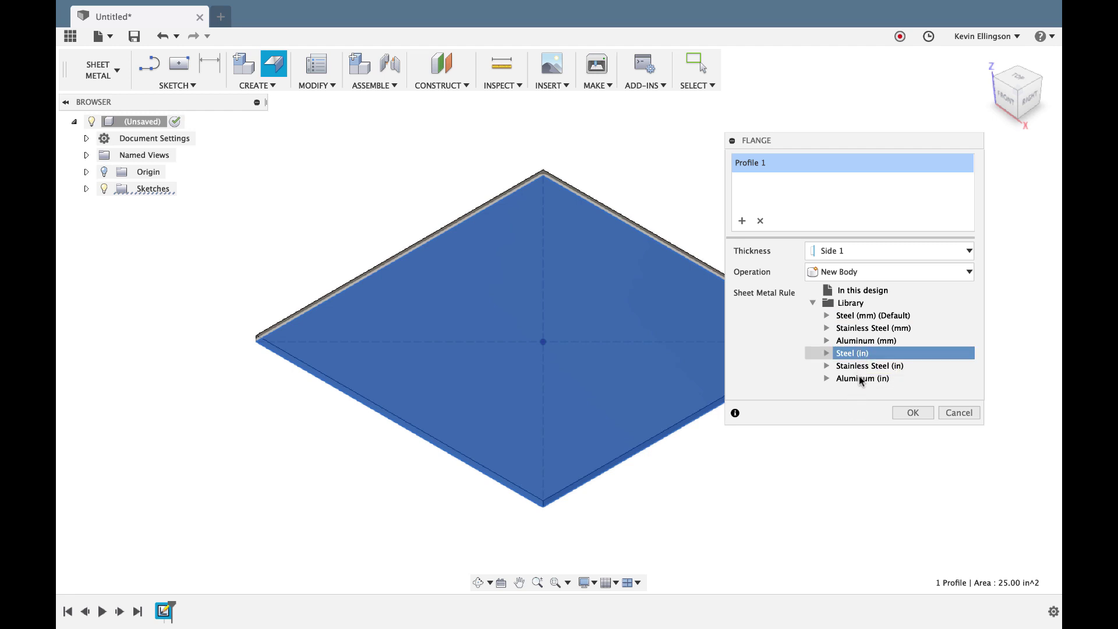
left_click(912, 413)
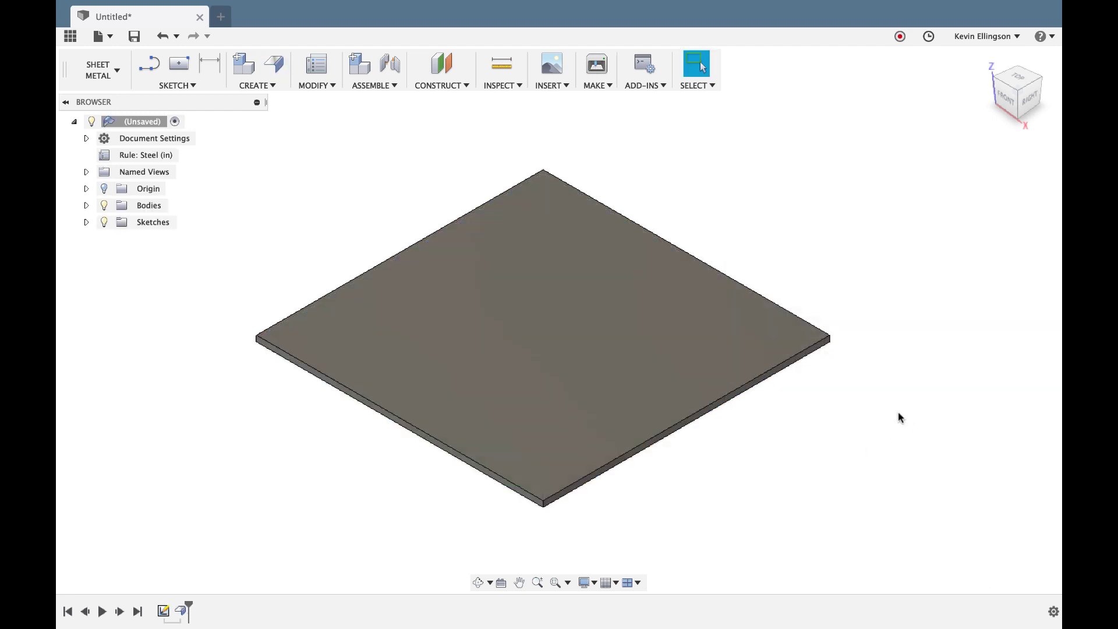
scroll(578, 512, "up", 5)
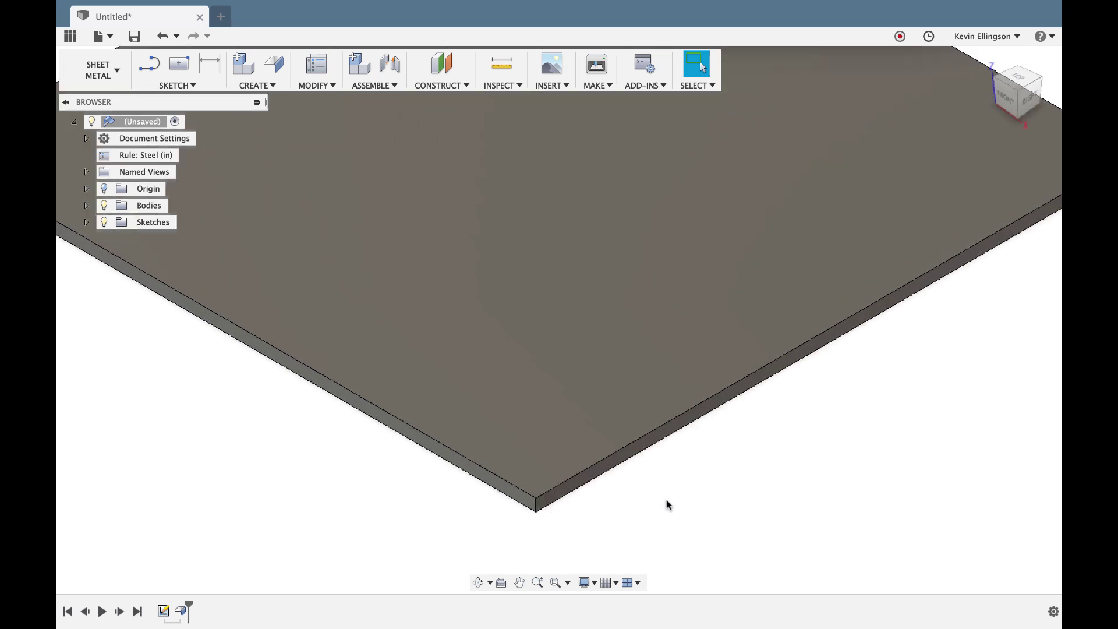
scroll(668, 504, "down", 2)
scroll(669, 504, "down", 3)
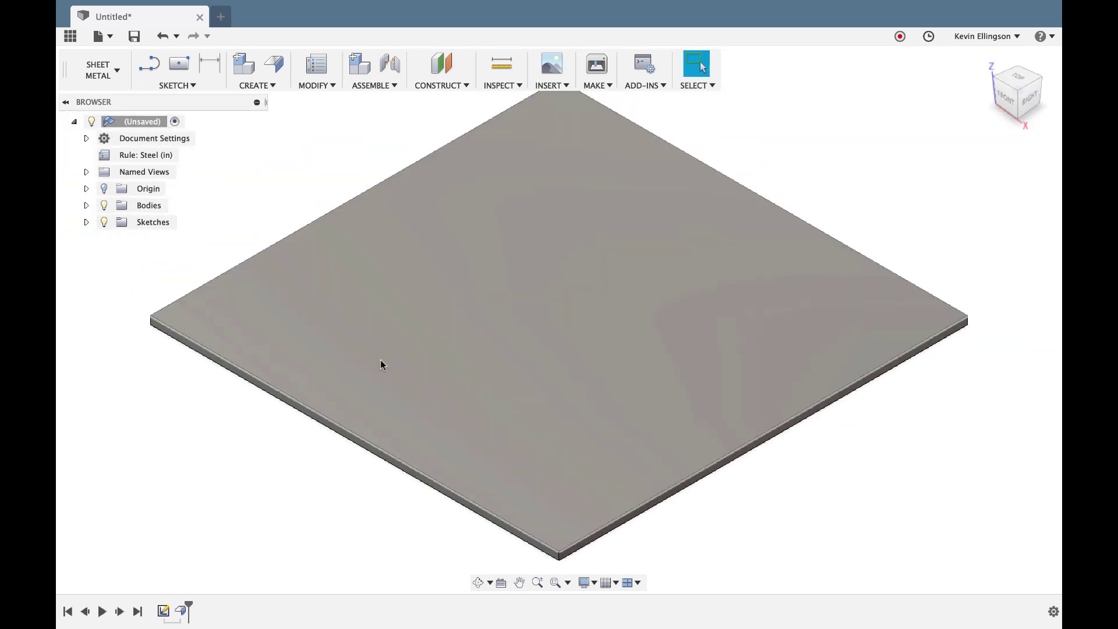
scroll(298, 249, "down", 2)
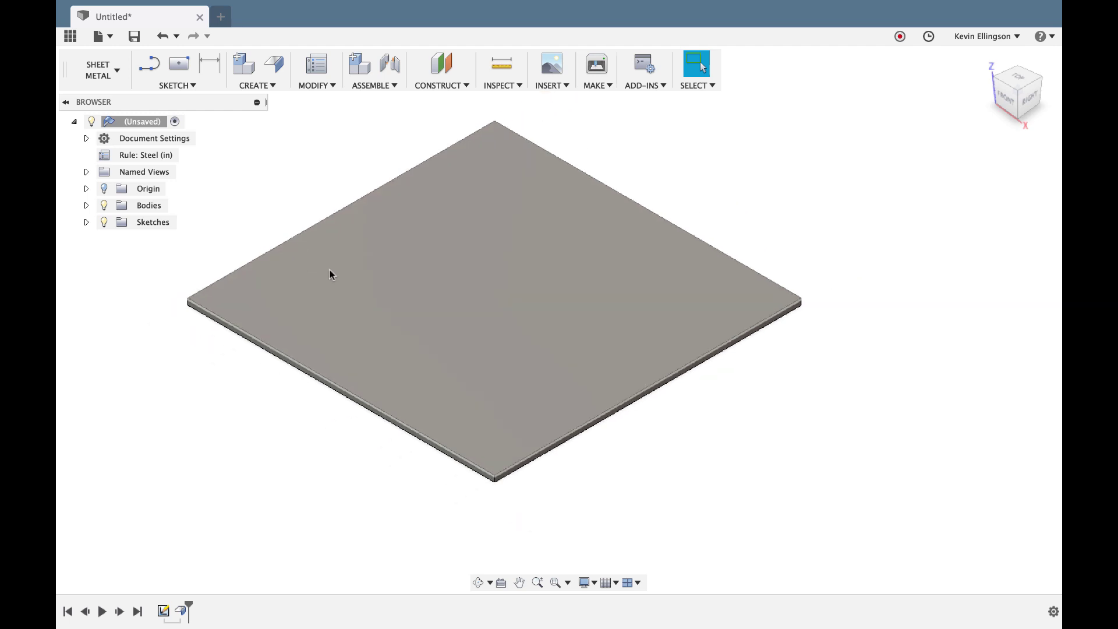
Step: Add 1 in mitered flanges to the plate's front-left and front-right edges
left_click(274, 64)
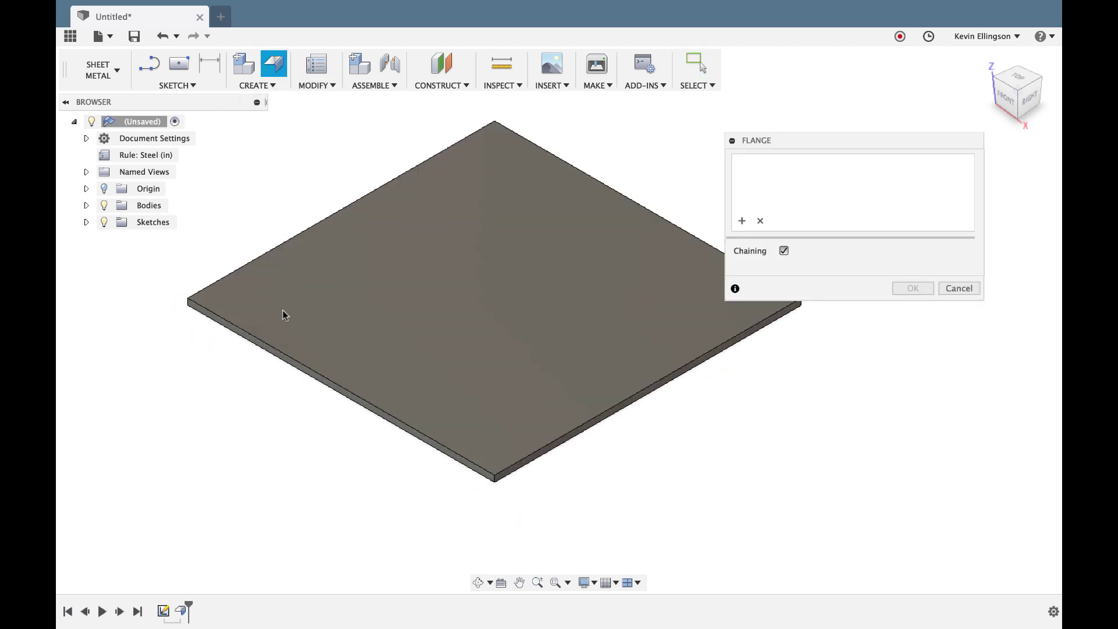
left_click(284, 353)
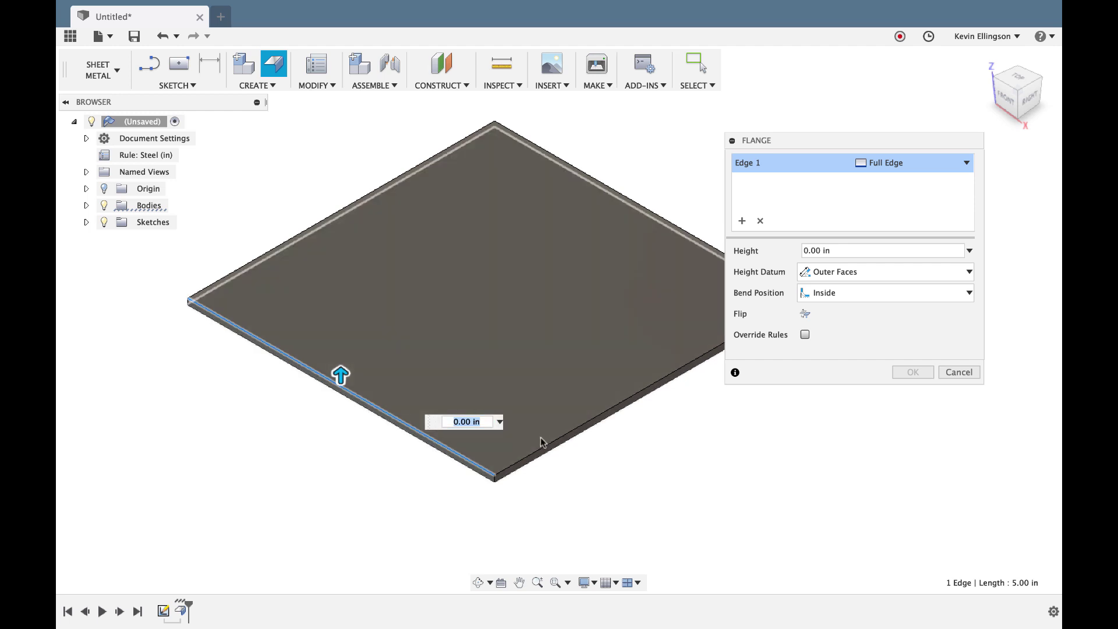
left_click(543, 445)
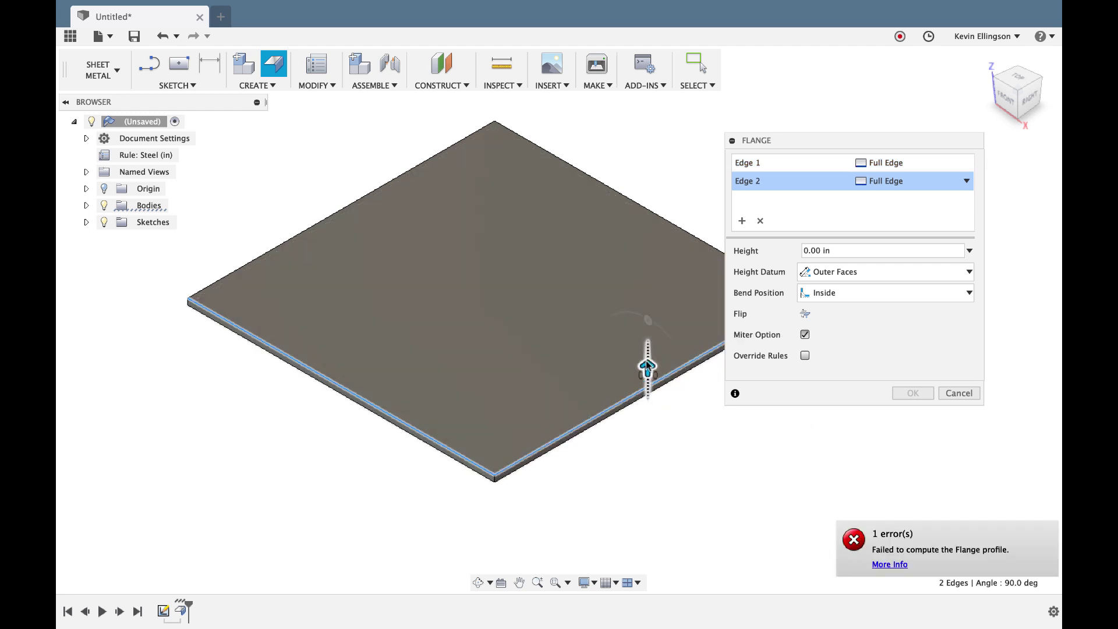
left_click_drag(646, 370, 647, 290)
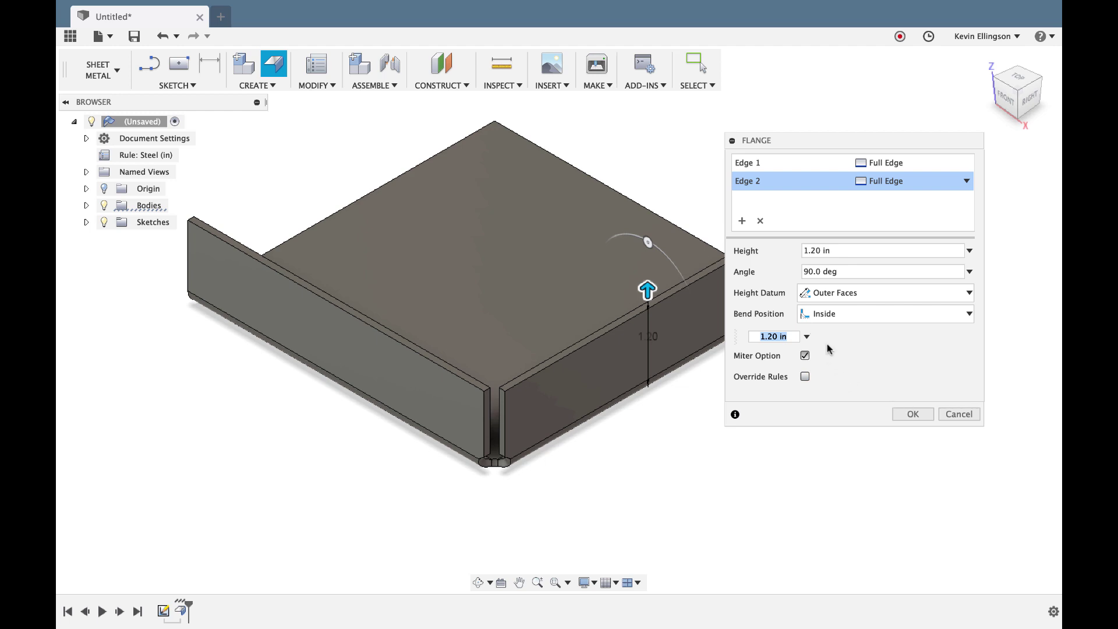
double_click(827, 250)
type("1")
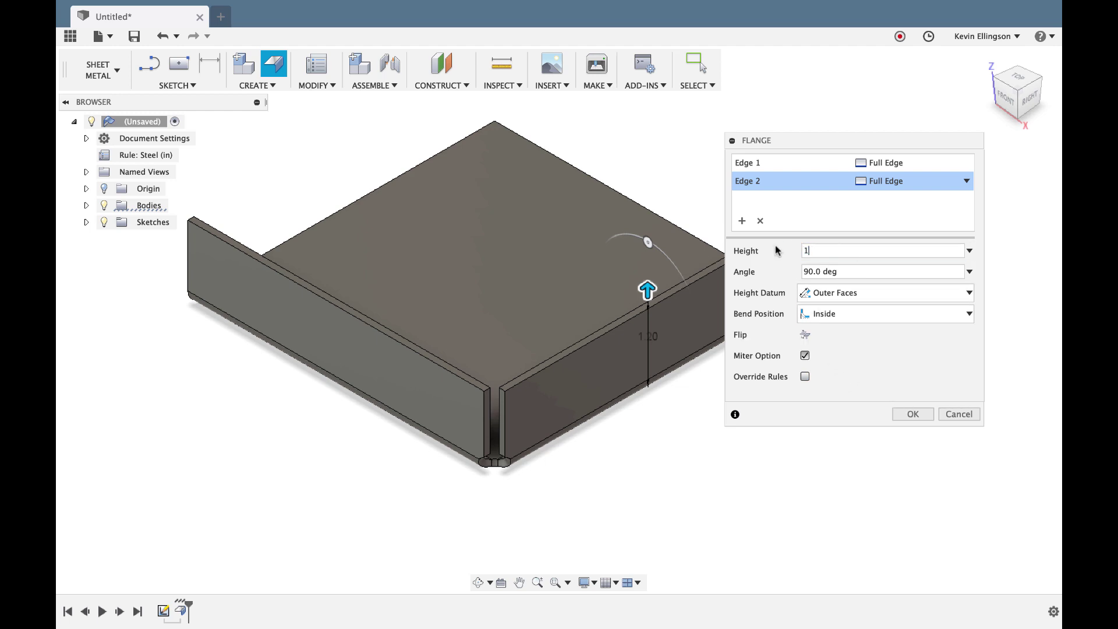
left_click(913, 414)
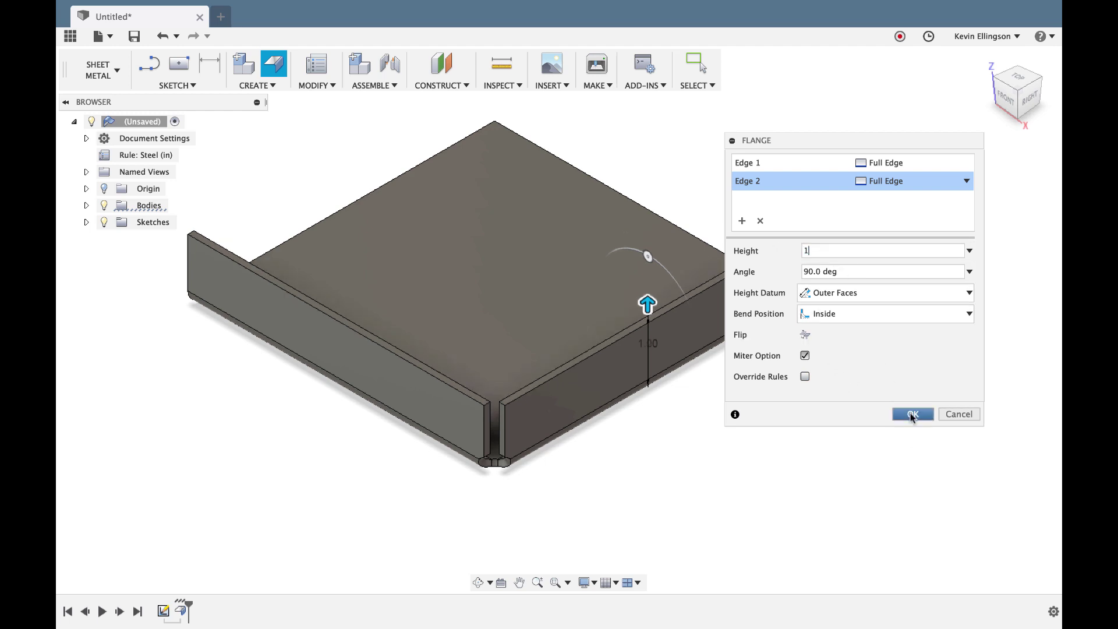
middle_click_drag(647, 459, 516, 268, "shift")
scroll(516, 267, "up", 5)
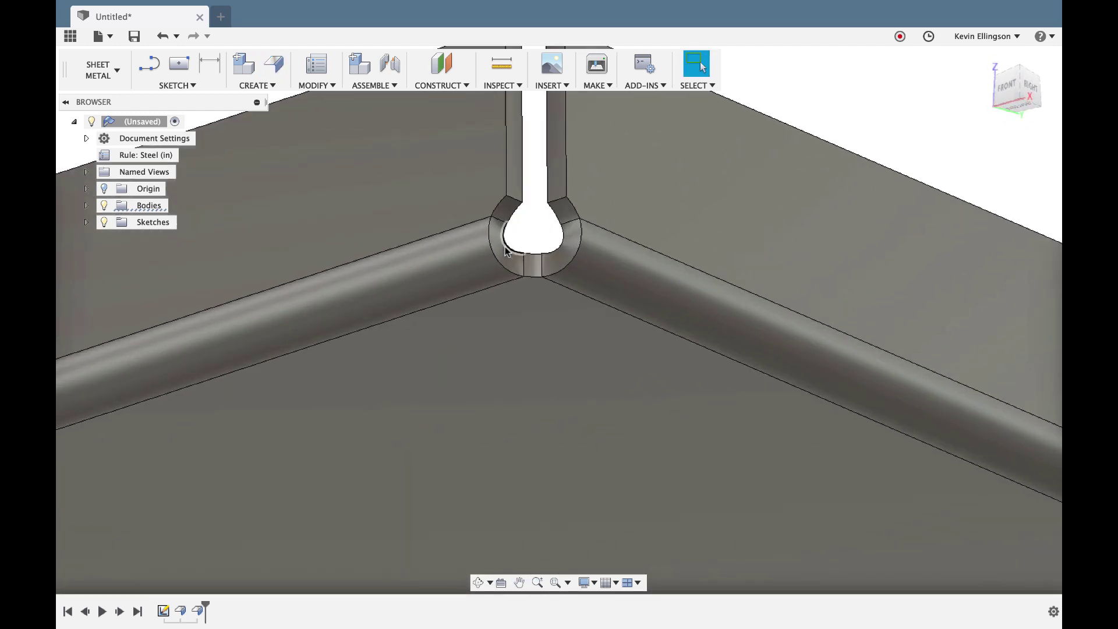
scroll(541, 244, "down", 3)
middle_click_drag(523, 214, 543, 272, "shift")
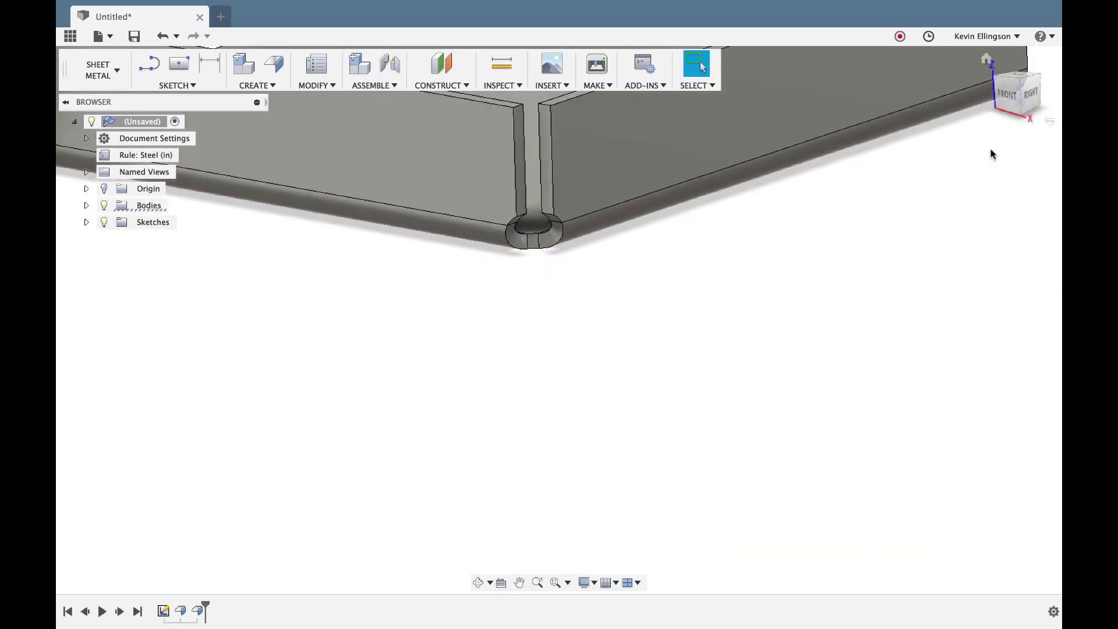
left_click_drag(1019, 92, 665, 315)
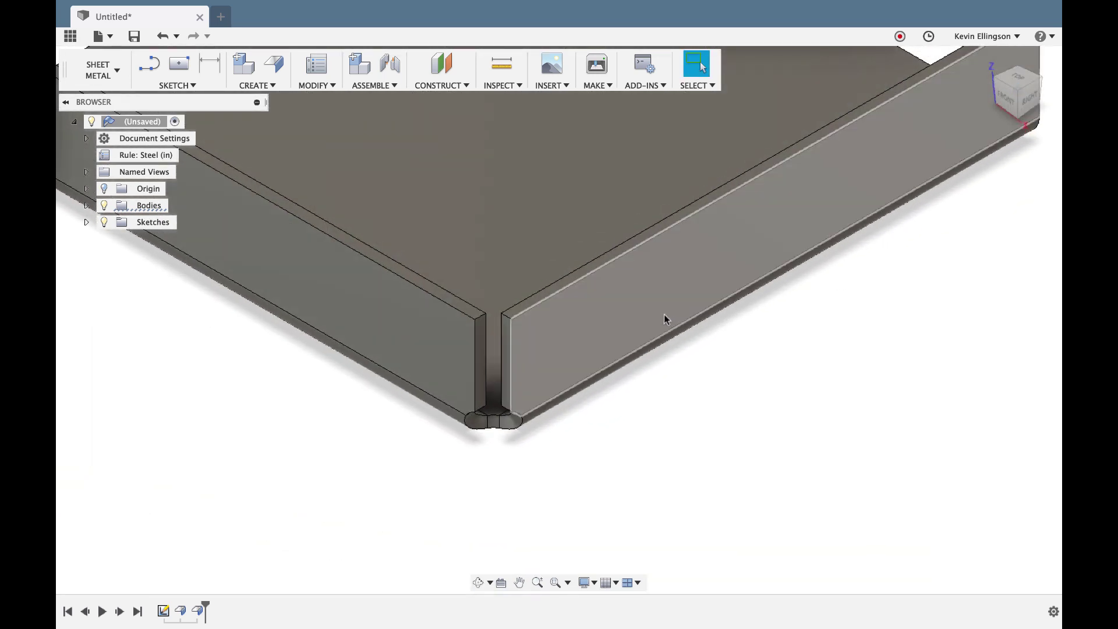
scroll(612, 354, "down", 3)
middle_click_drag(602, 390, 644, 416)
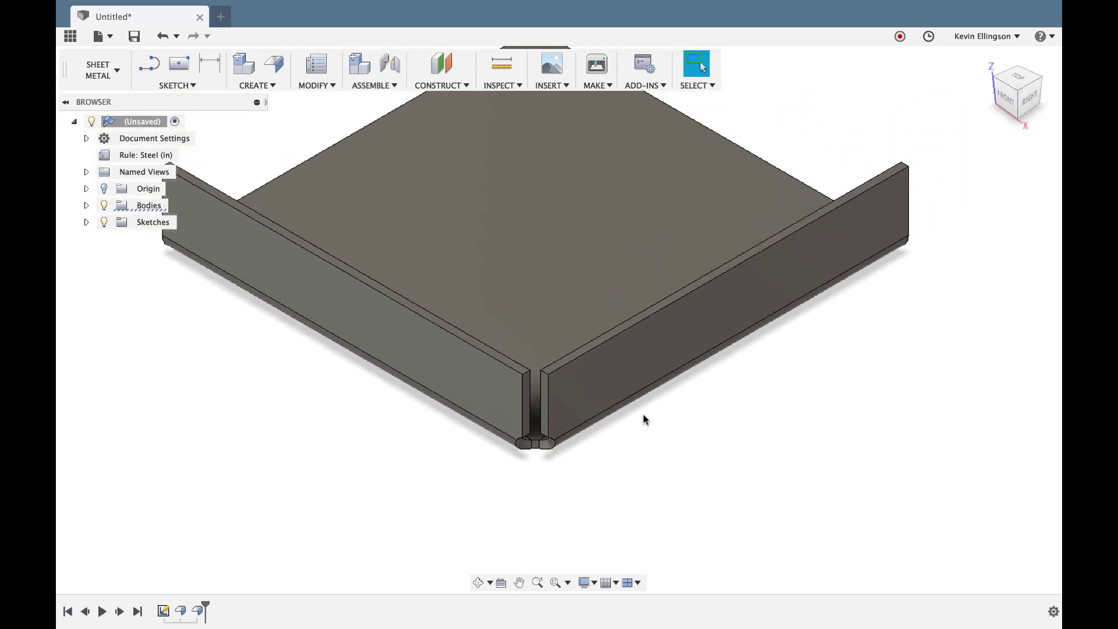
left_click(1039, 82)
scroll(716, 266, "up", 3)
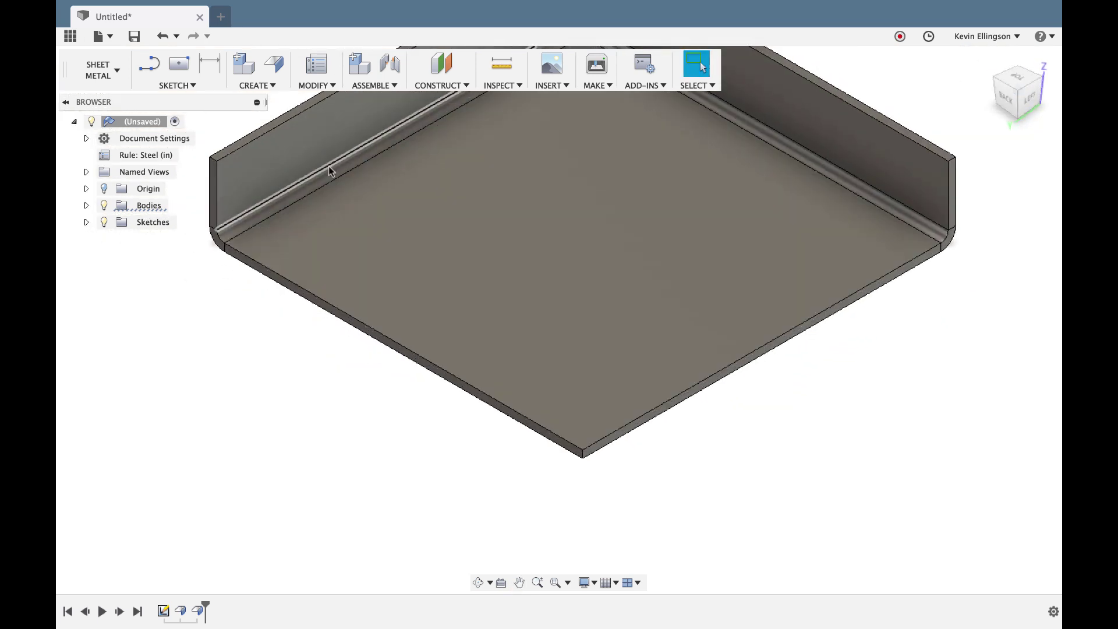
scroll(260, 293, "up", 3)
scroll(260, 293, "up", 2)
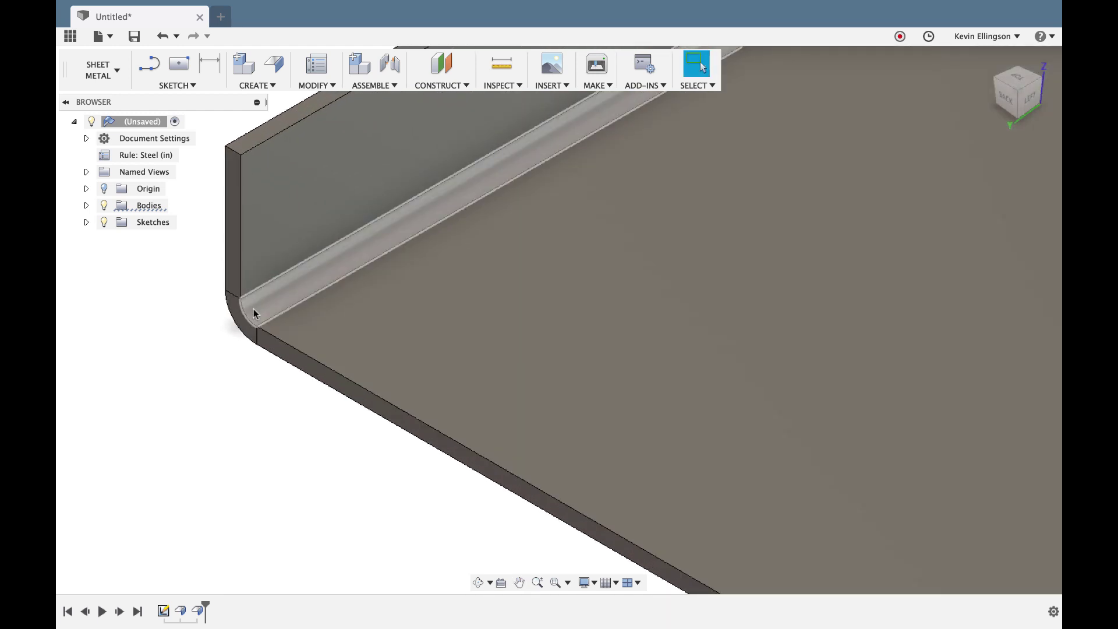
scroll(254, 315, "down", 5)
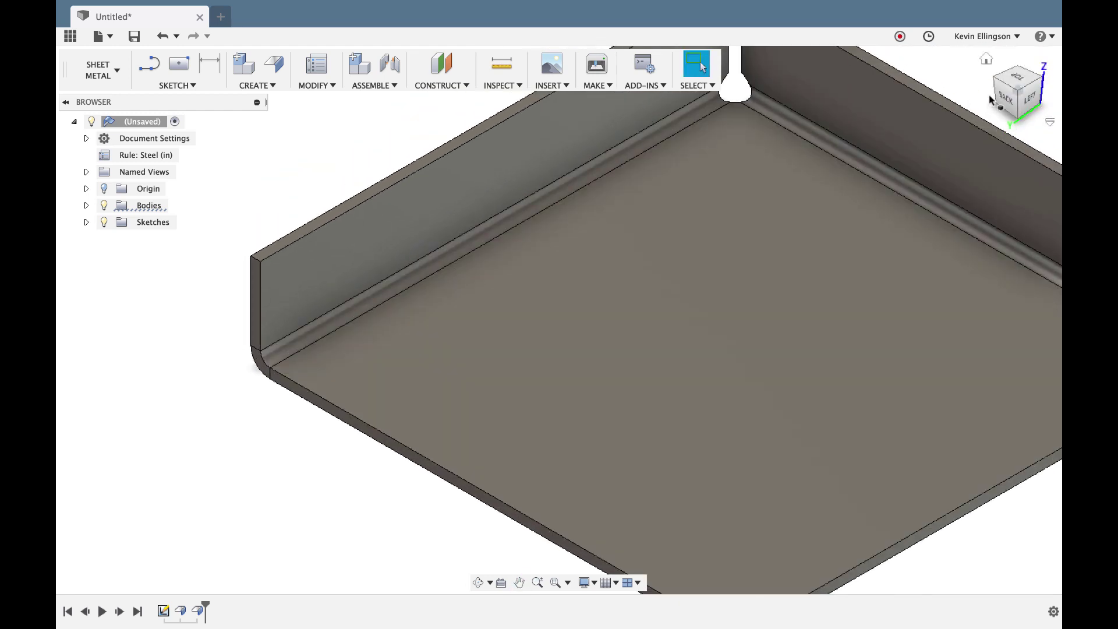
left_click(986, 65)
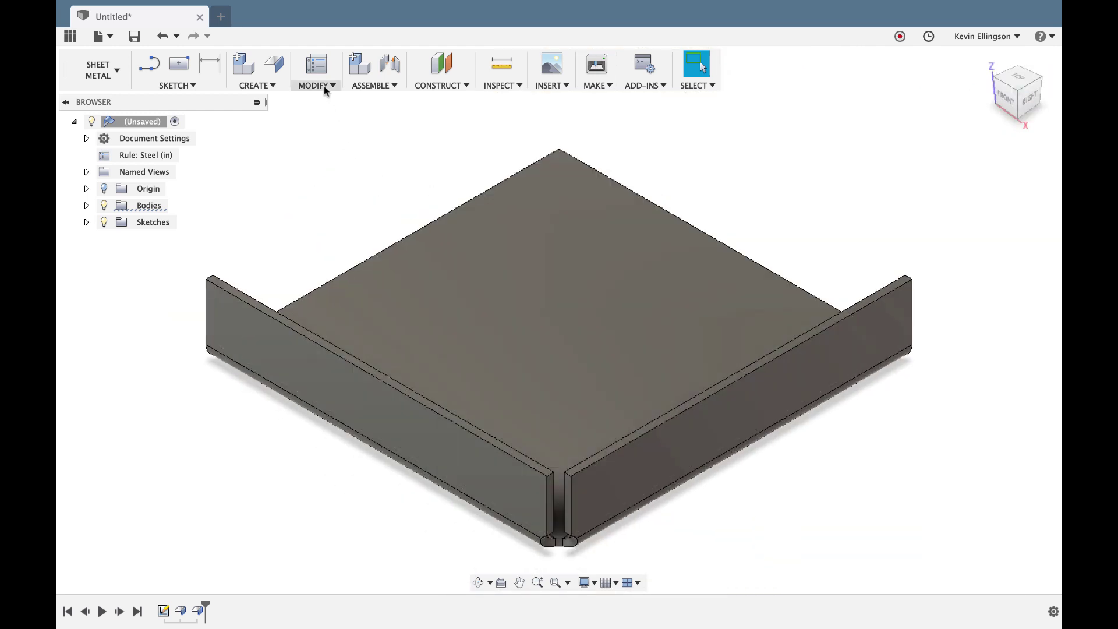
Step: In Sheet Metal Rules, create a New Rule based on the library's Steel (in) rule
left_click(323, 86)
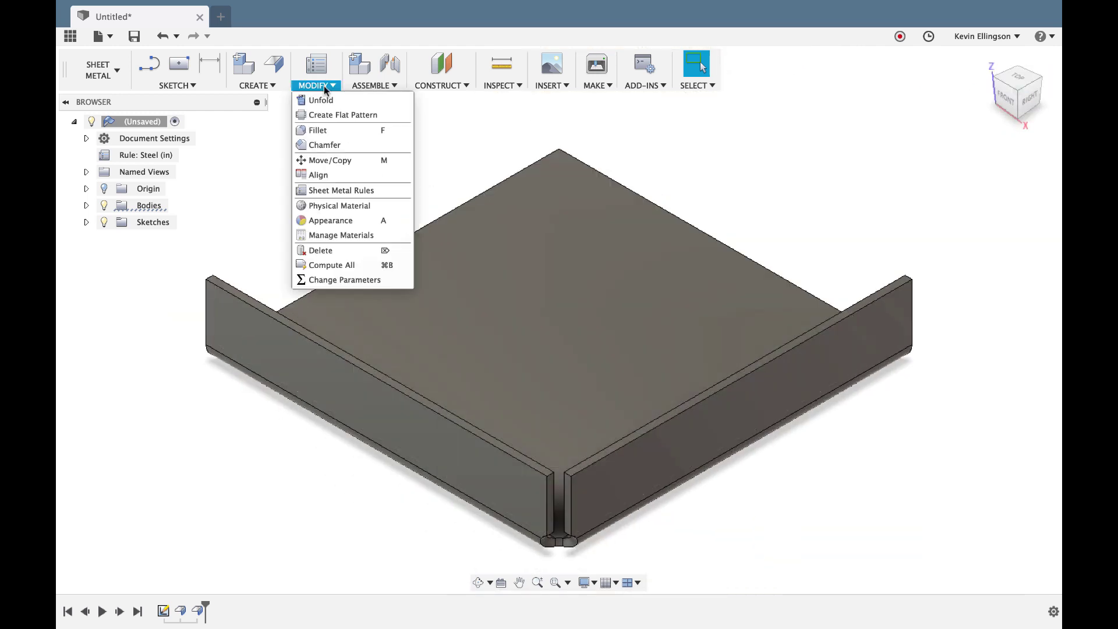
left_click(341, 190)
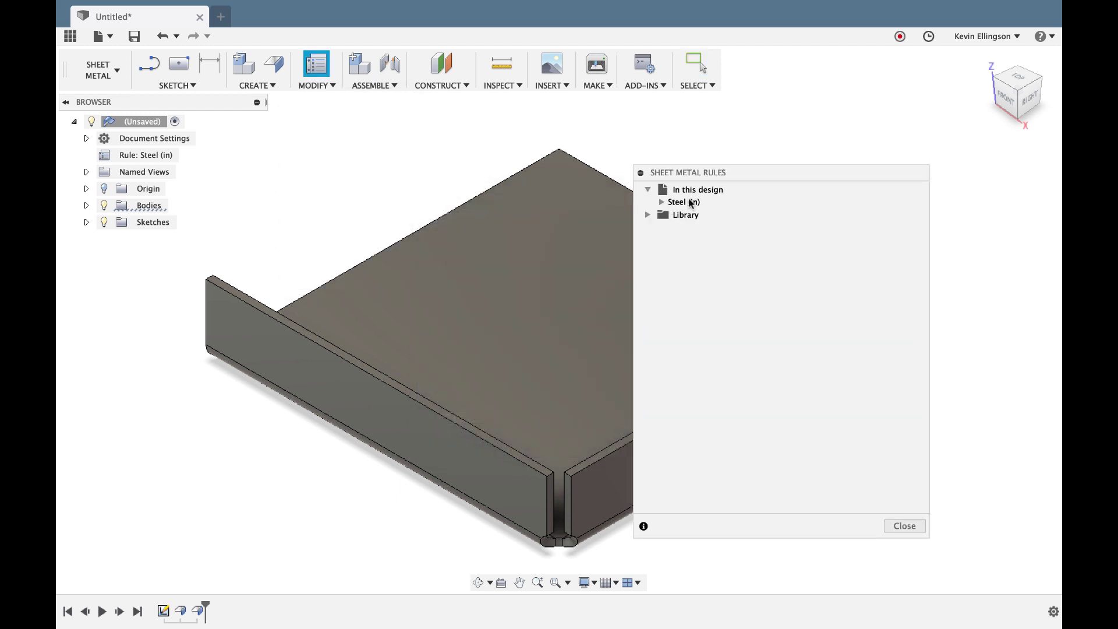
left_click(646, 215)
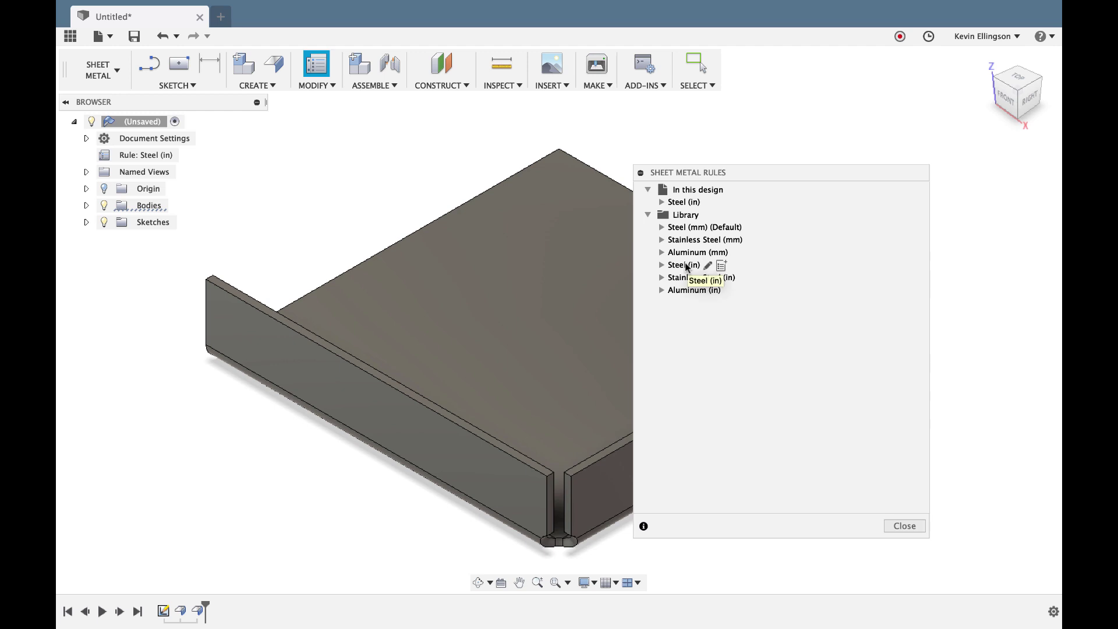
right_click(686, 267)
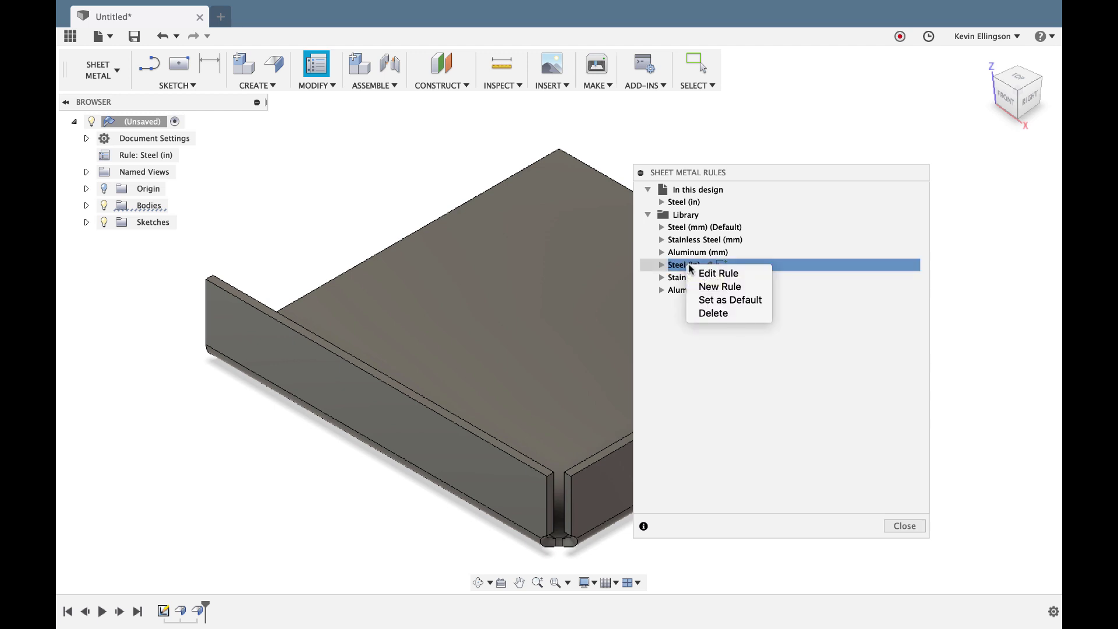
left_click(715, 288)
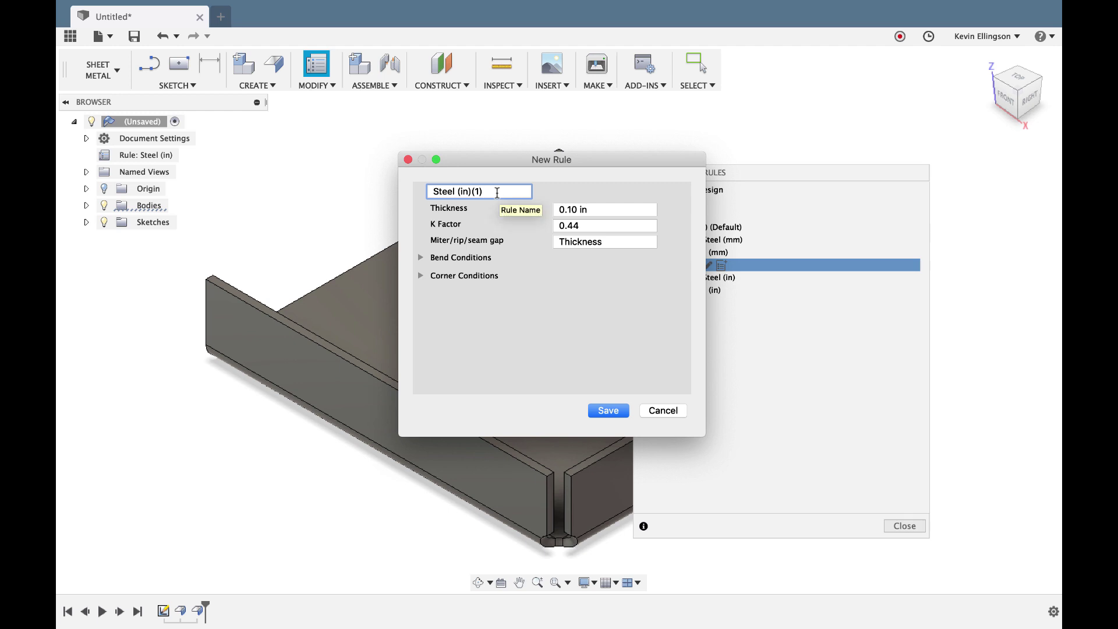
Step: Rename the new rule 'Steel (in) YouTube' and expand its Bend Conditions
mouse_move(495, 191)
left_mouse_down()
mouse_move(455, 191)
mouse_move(475, 191)
left_mouse_up()
key("BackSpace")
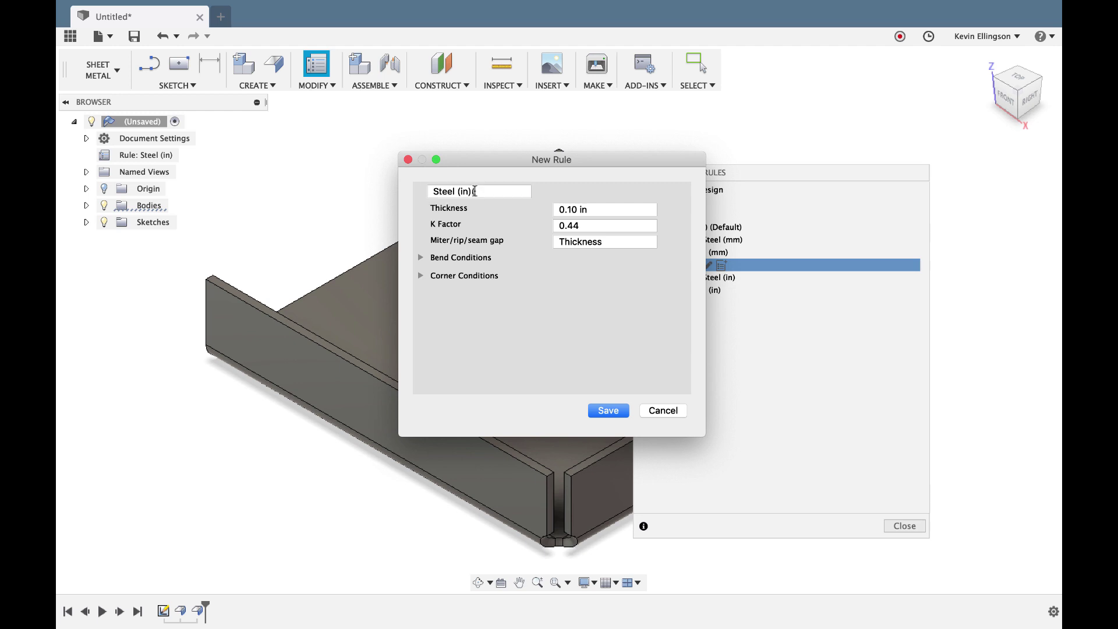
type("YouTube")
left_click(421, 258)
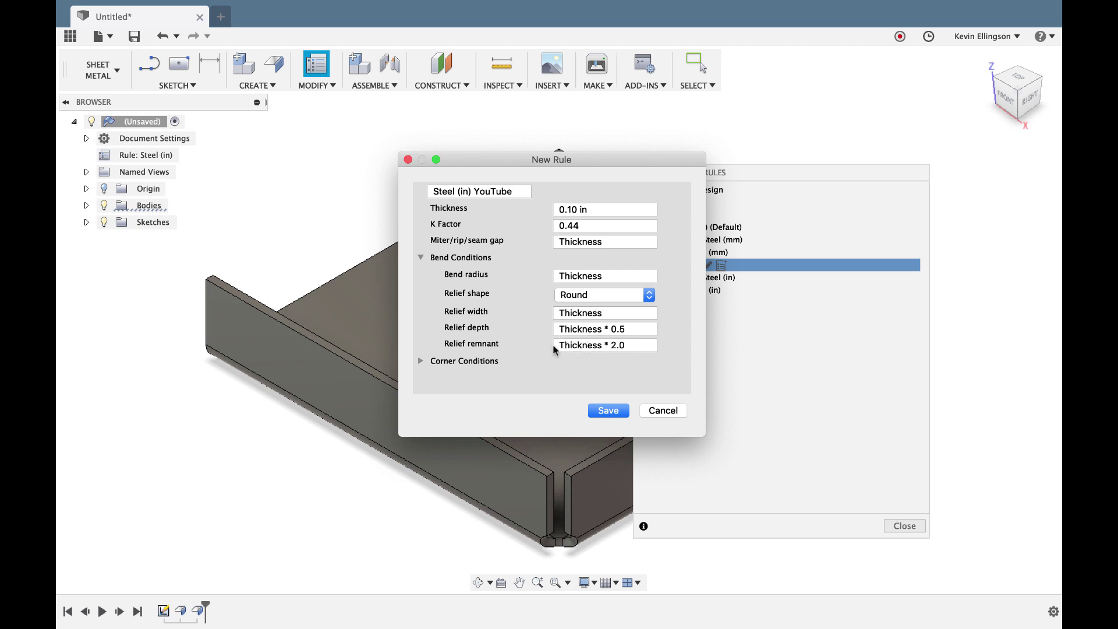
Step: Set the 2 Bend Intersection relief shape to Linear Weld, save the rule and close the manager
left_click(420, 360)
scroll(425, 361, "down", 1)
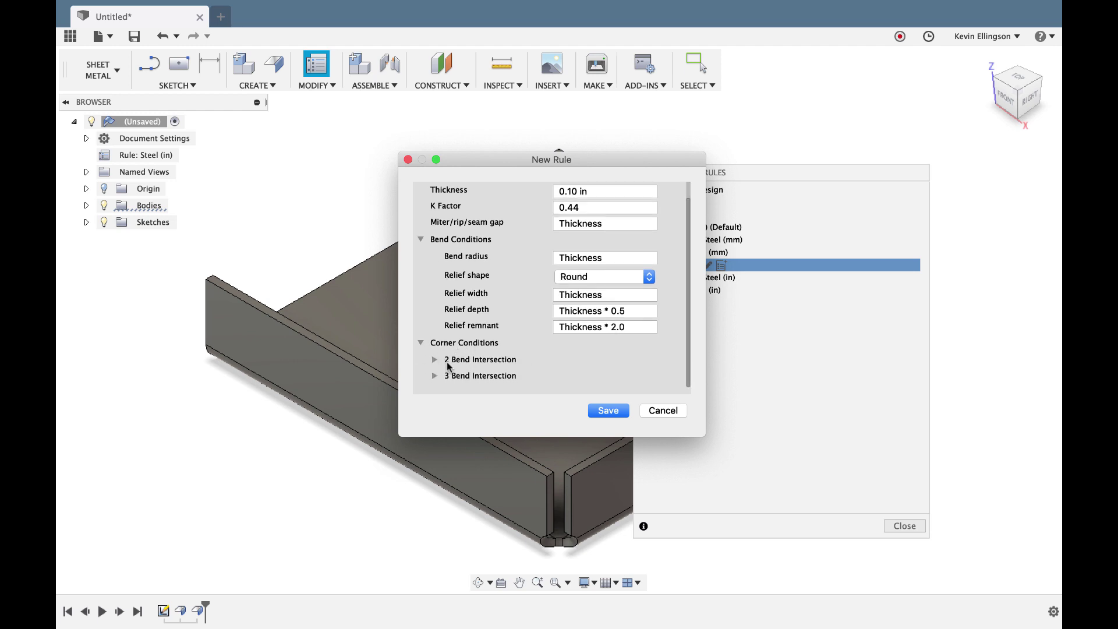
left_click(435, 360)
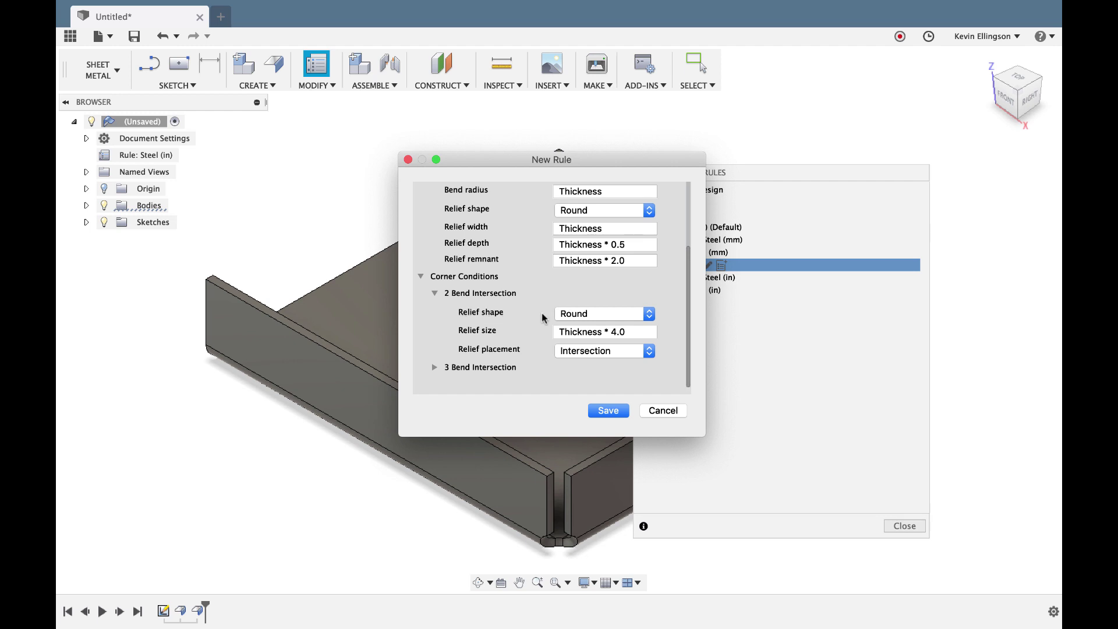
left_click(650, 314)
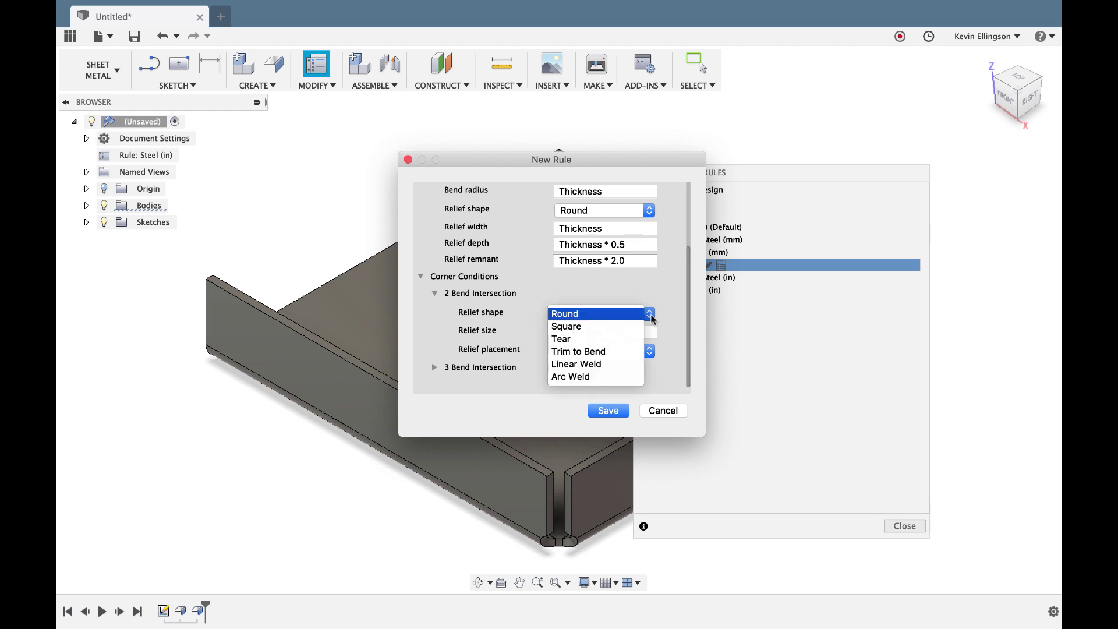
left_click(618, 363)
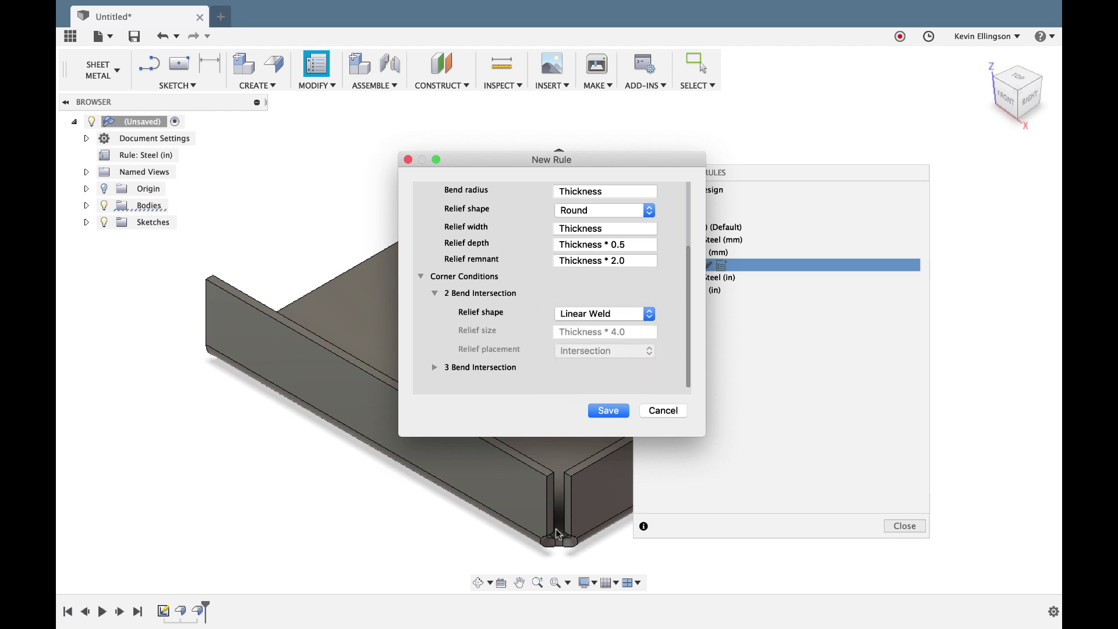
left_click(609, 410)
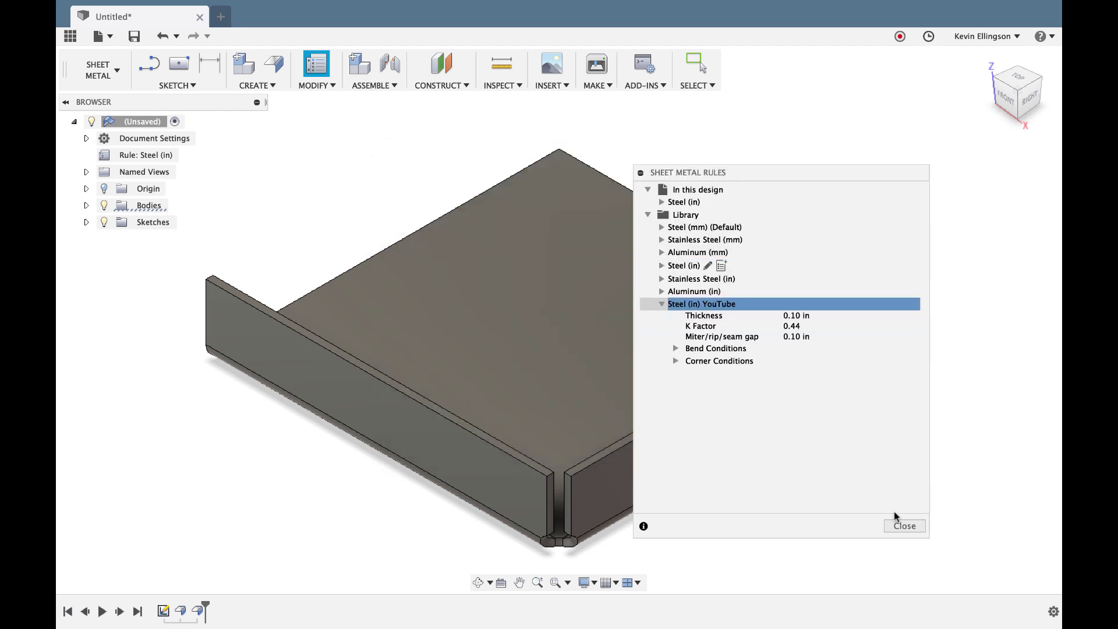
left_click(902, 525)
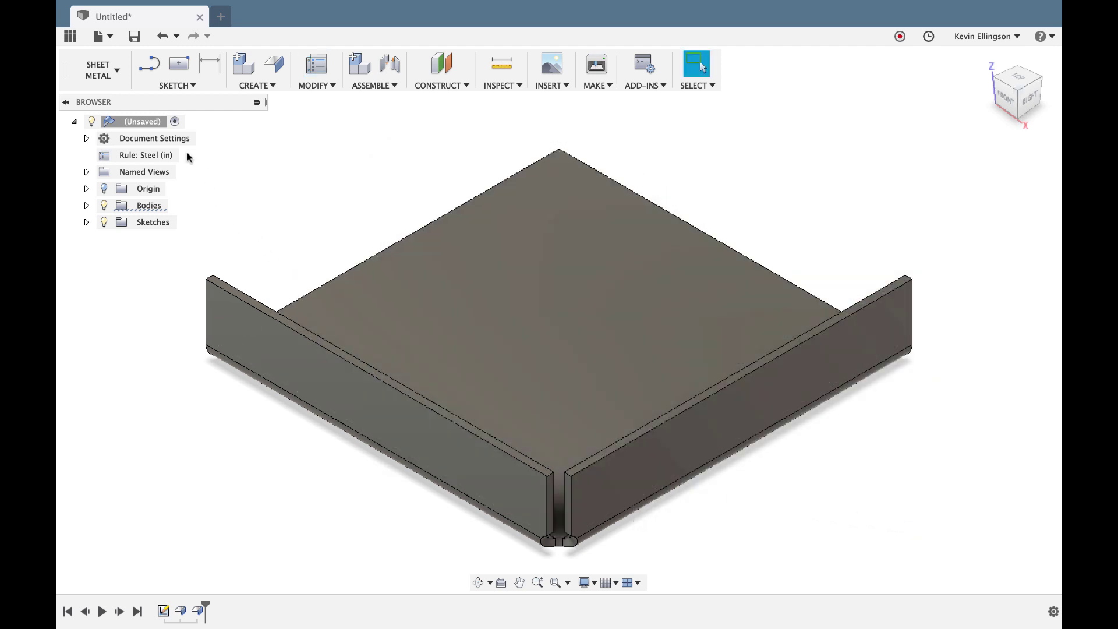
Step: Switch the design's sheet metal rule to Steel (in) YouTube from the Library
left_click(184, 153)
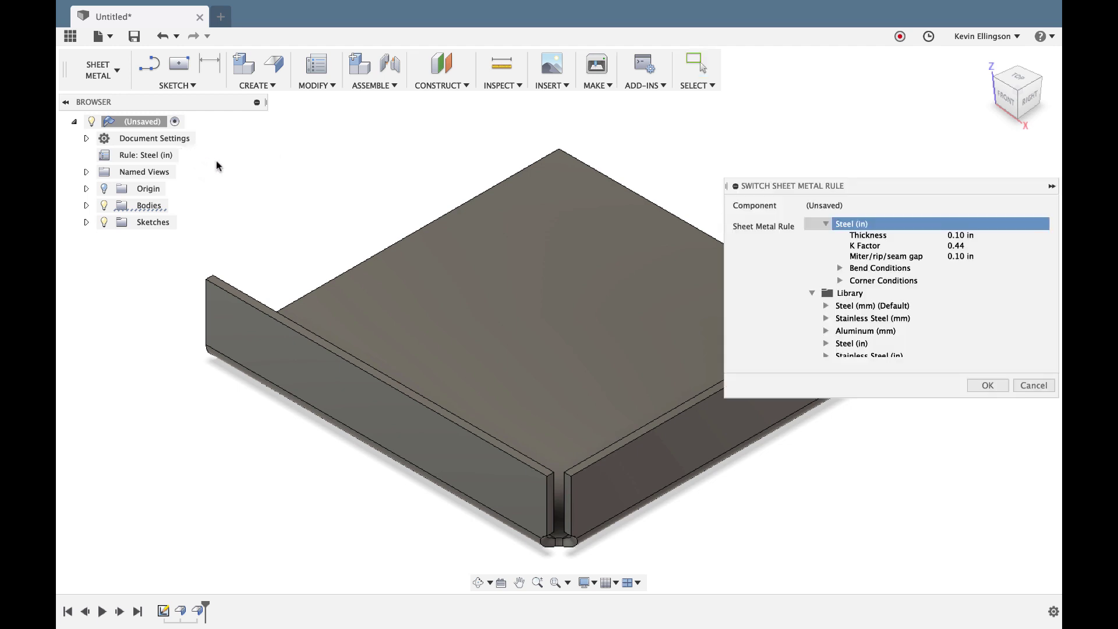
left_click(824, 223)
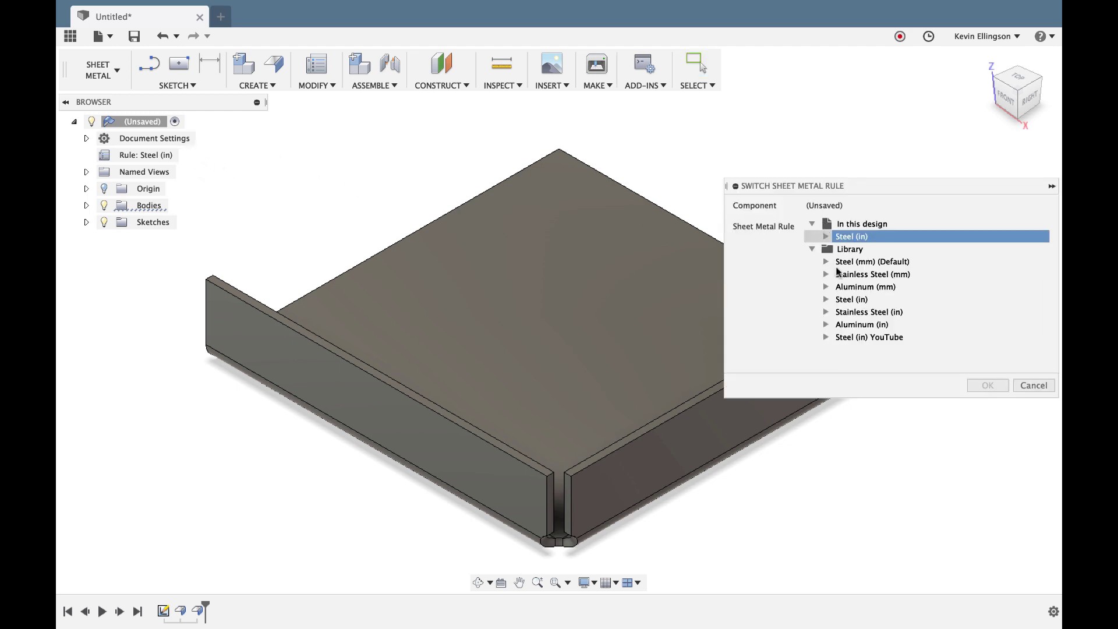
left_click(855, 337)
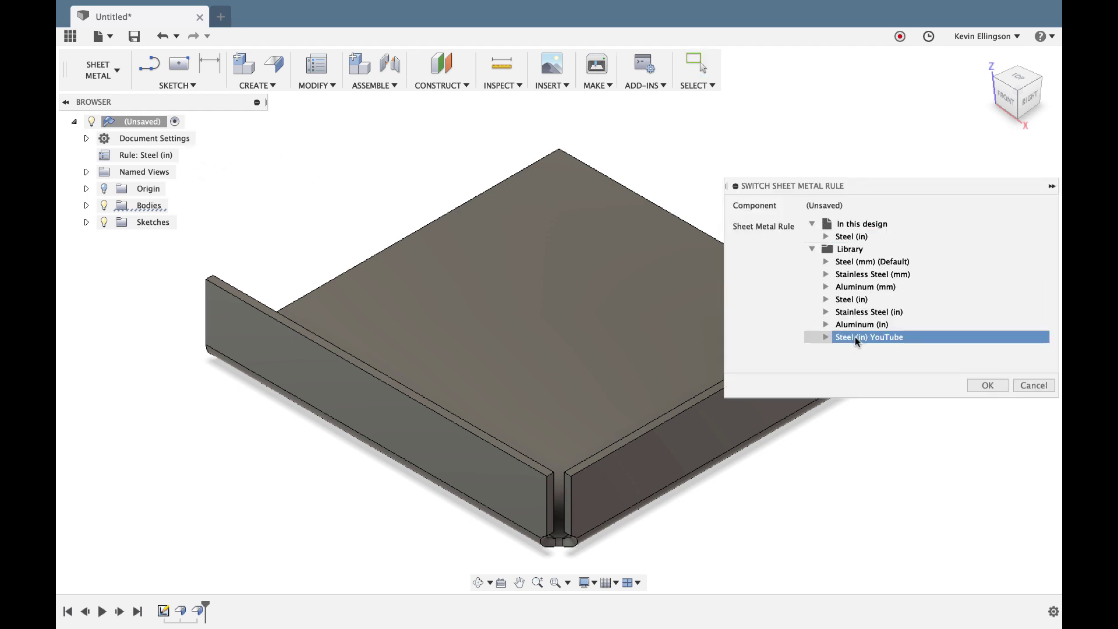
left_click(988, 385)
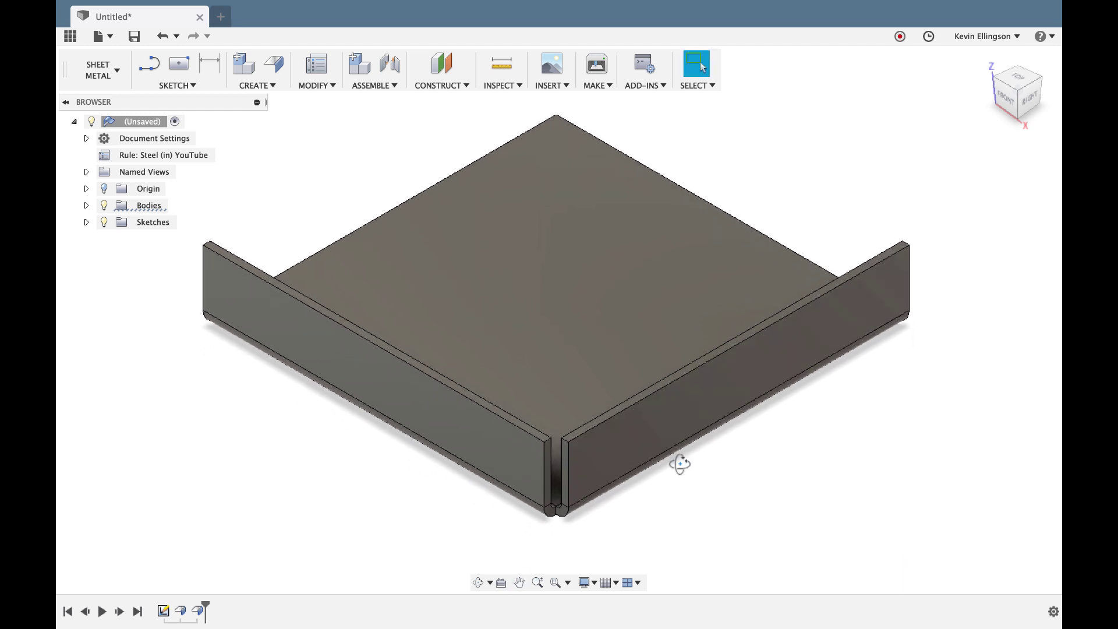
Step: Orbit and zoom around the tray corner to inspect the new narrow relief gap
middle_click_drag(679, 464, 679, 429, "shift")
scroll(556, 372, "up", 10)
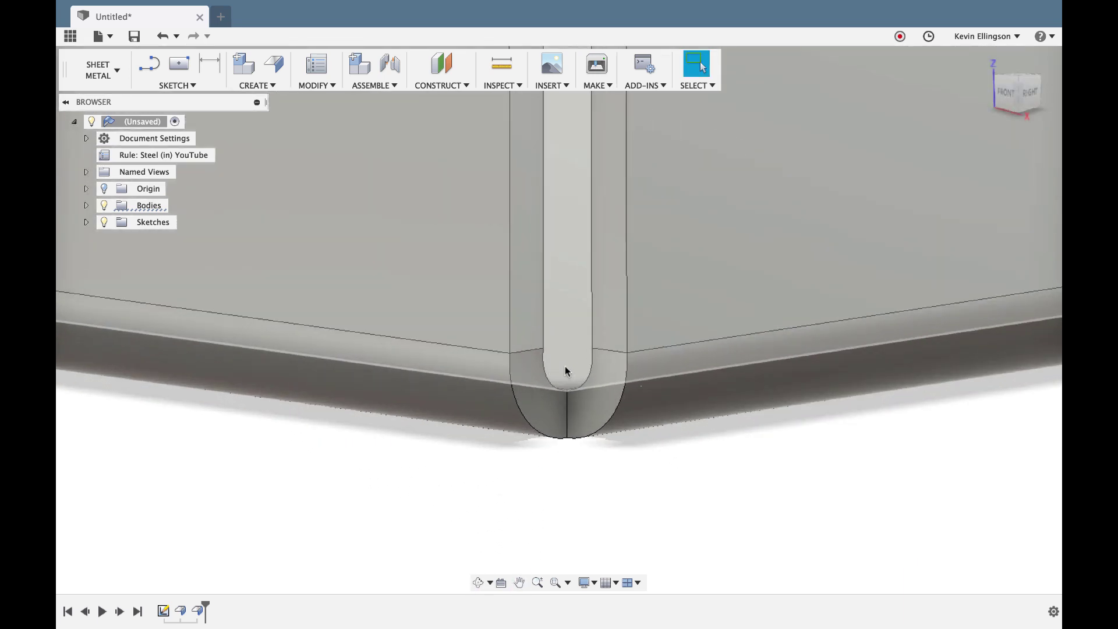
scroll(564, 370, "down", 8)
middle_click_drag(605, 390, 653, 479, "shift")
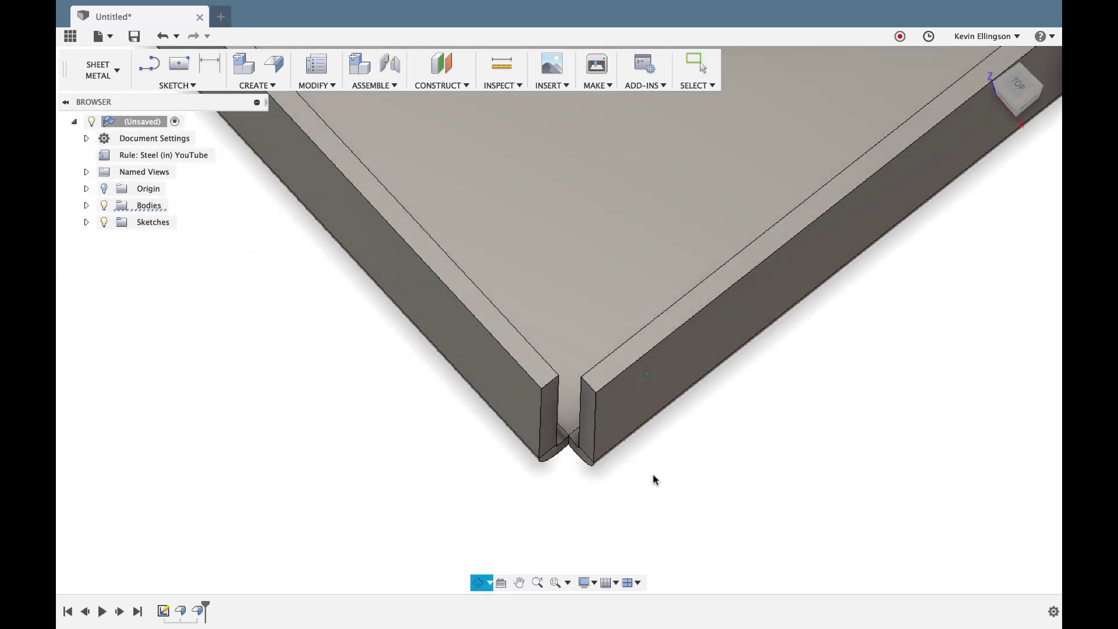
scroll(543, 428, "up", 3)
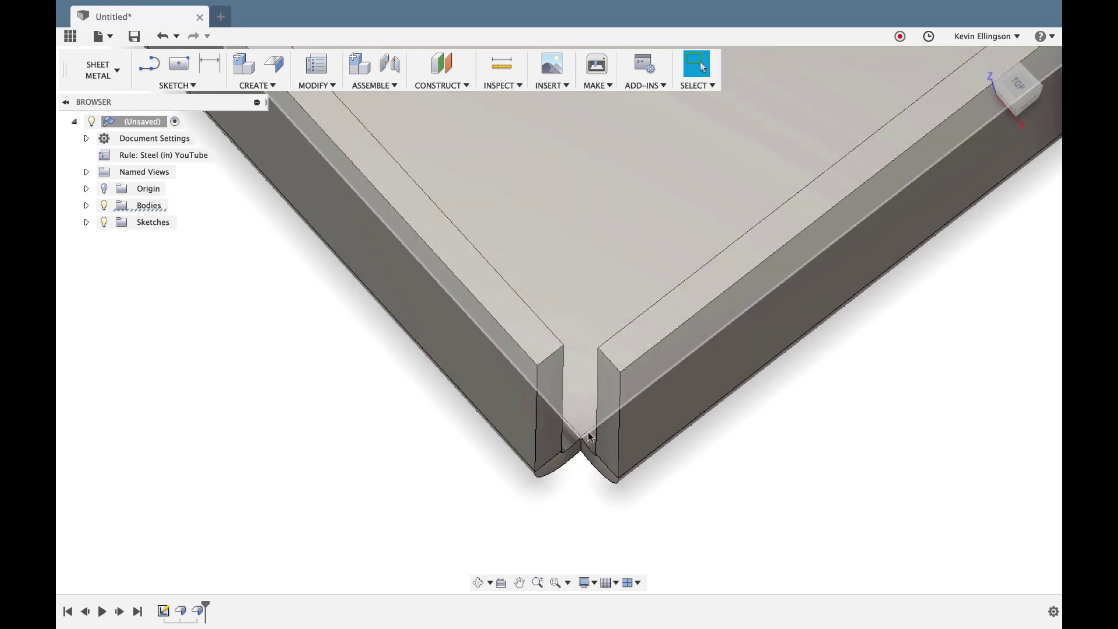
middle_click_drag(588, 436, 800, 341, "shift")
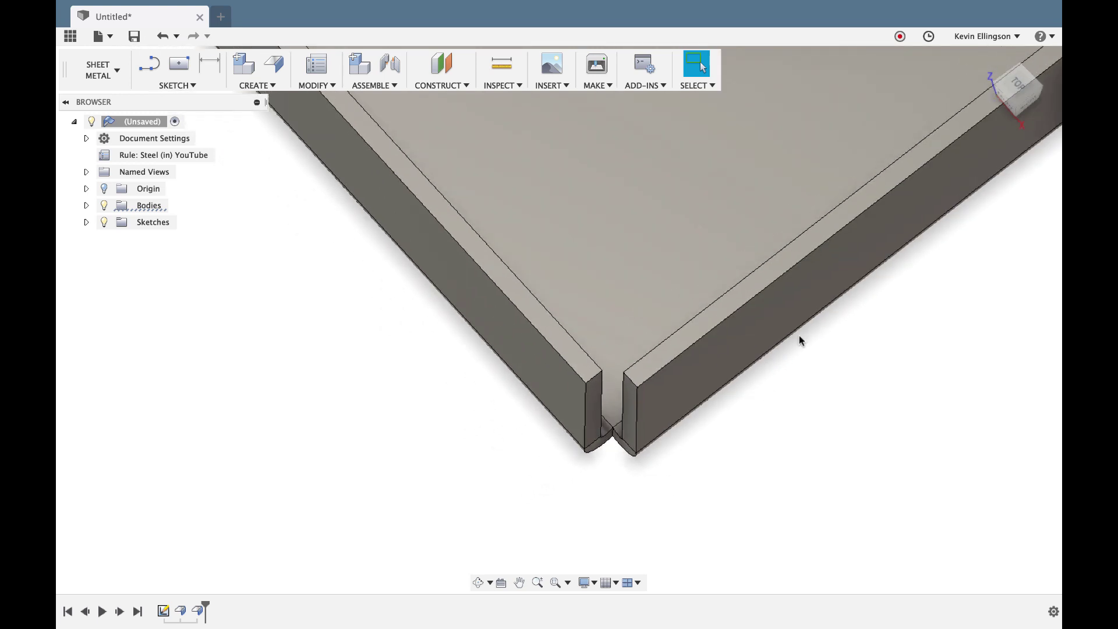
left_click(985, 58)
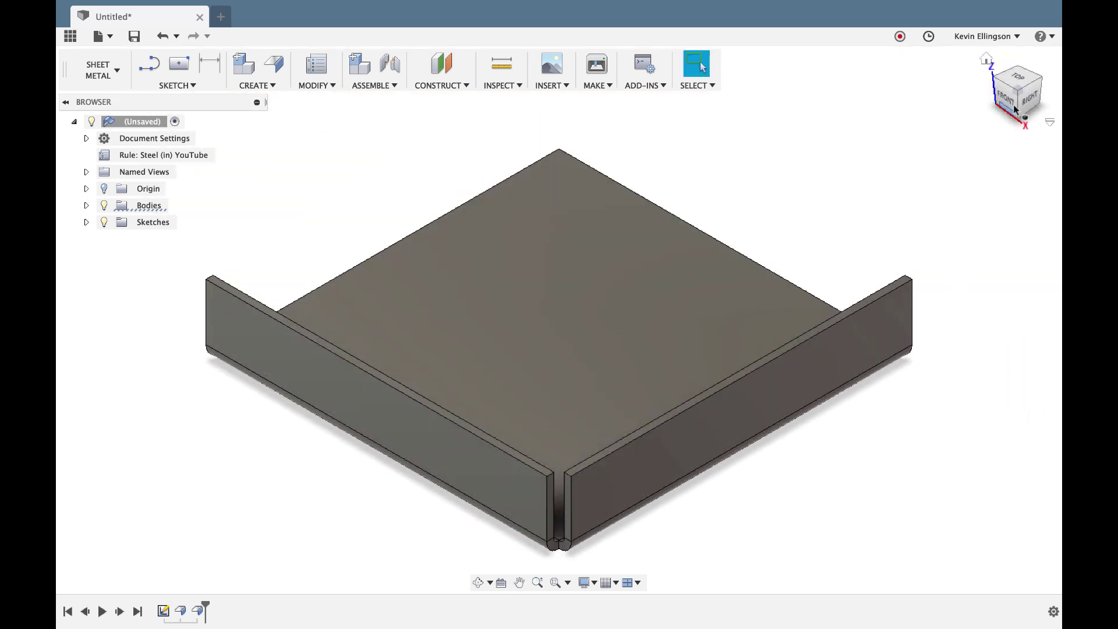
left_click_drag(1014, 109, 644, 191)
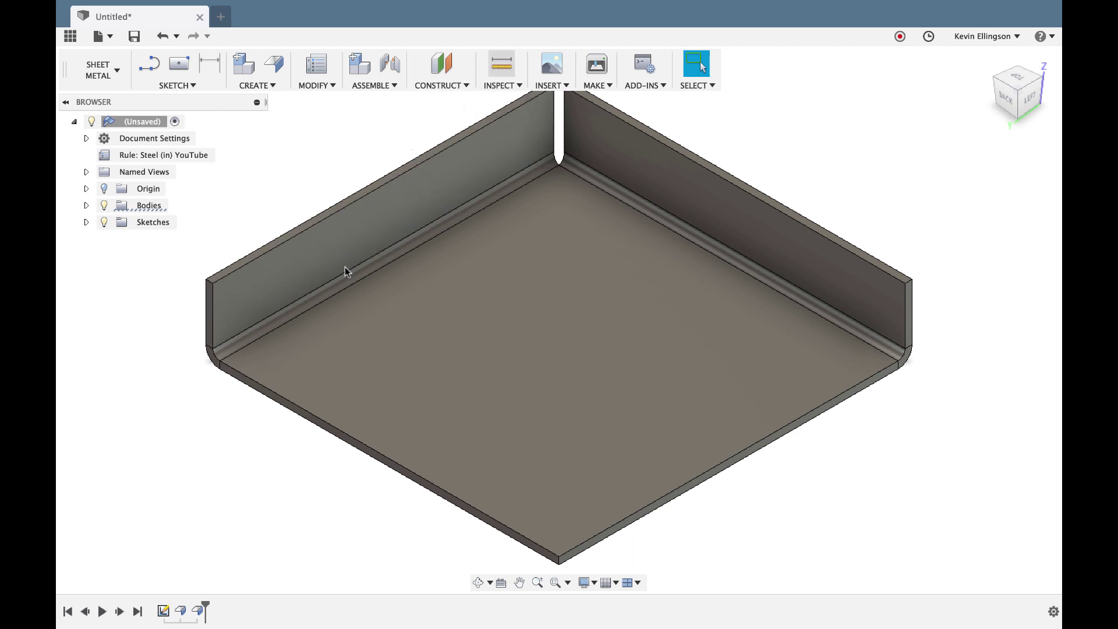
key("i")
scroll(224, 370, "up", 5)
left_click(198, 319)
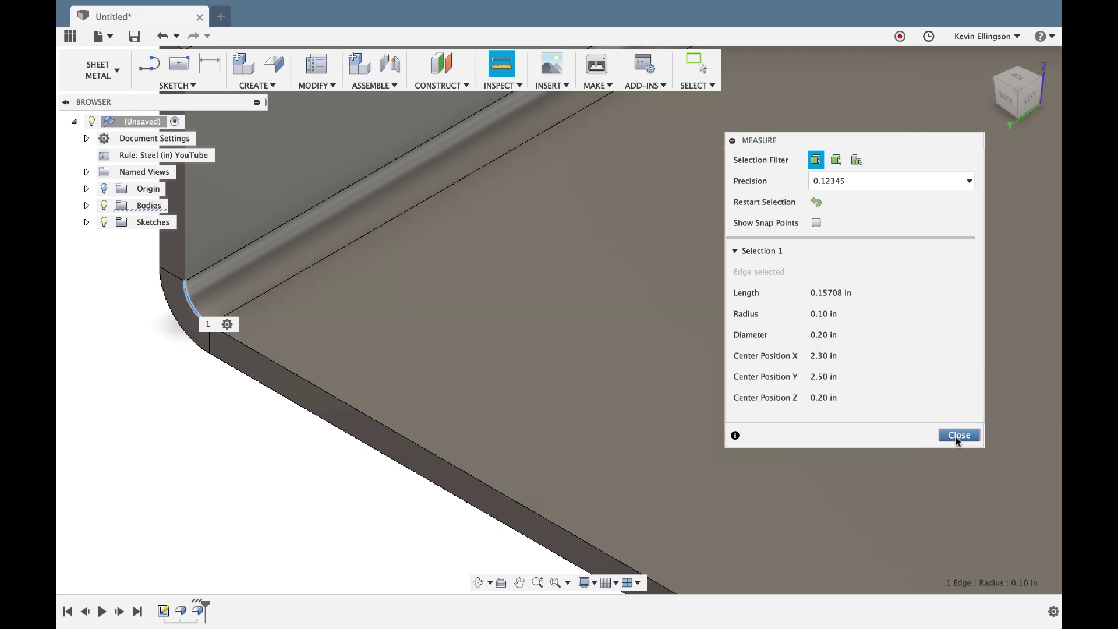
left_click(958, 435)
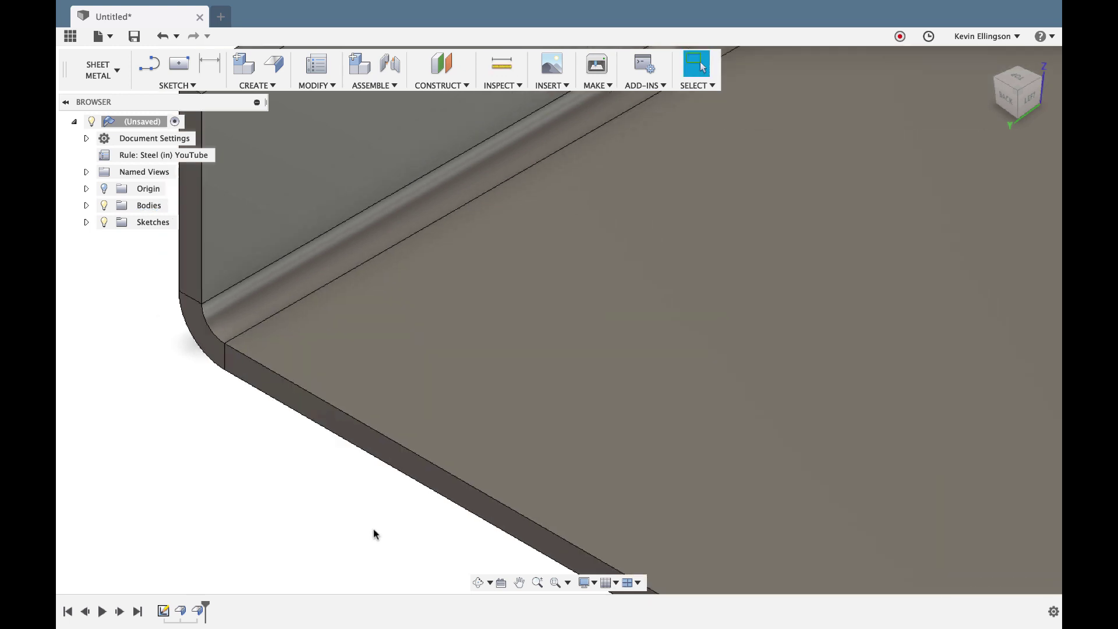
middle_click_drag(373, 529, 857, 252, "shift")
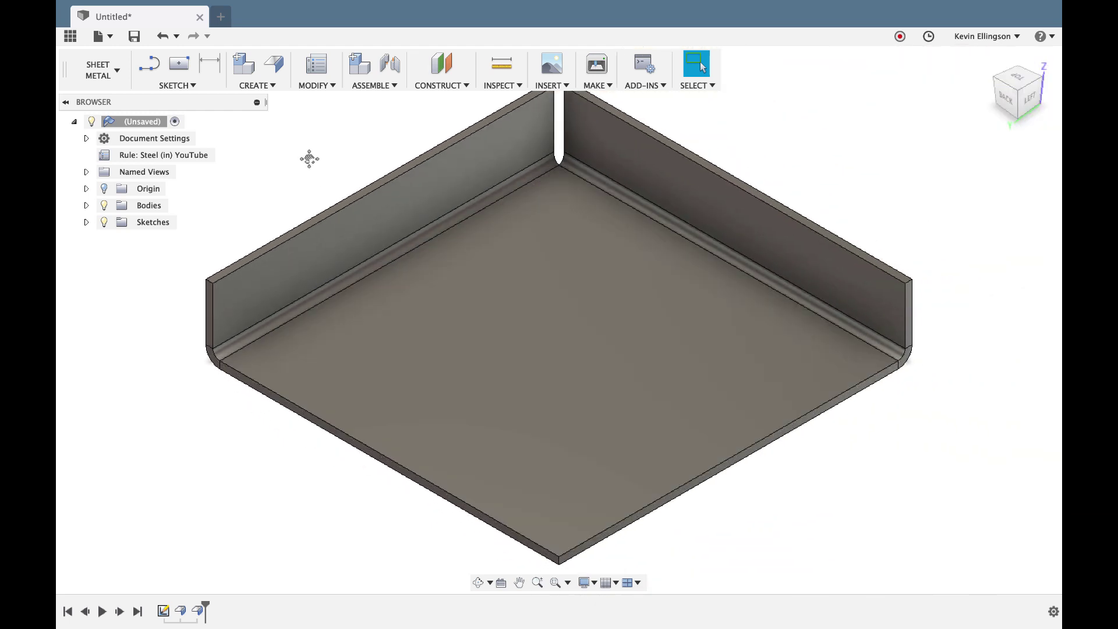
Step: Add a 0.80 in tall, 0.70 in symmetric flange to the left wall's top edge
left_click(278, 70)
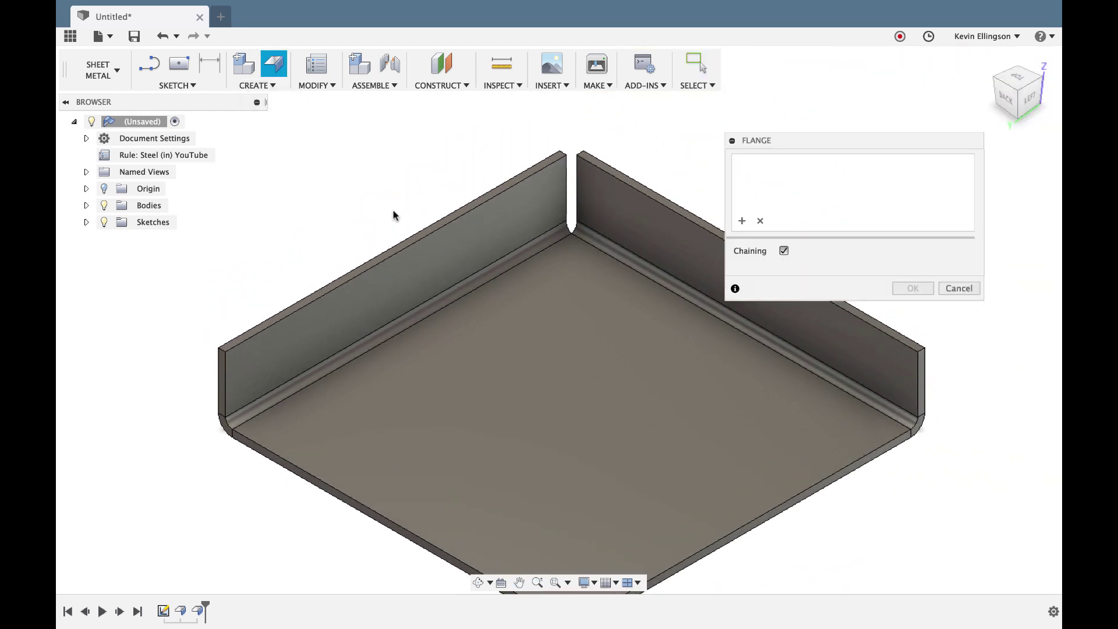
left_click(382, 241)
left_click_drag(382, 241, 314, 224)
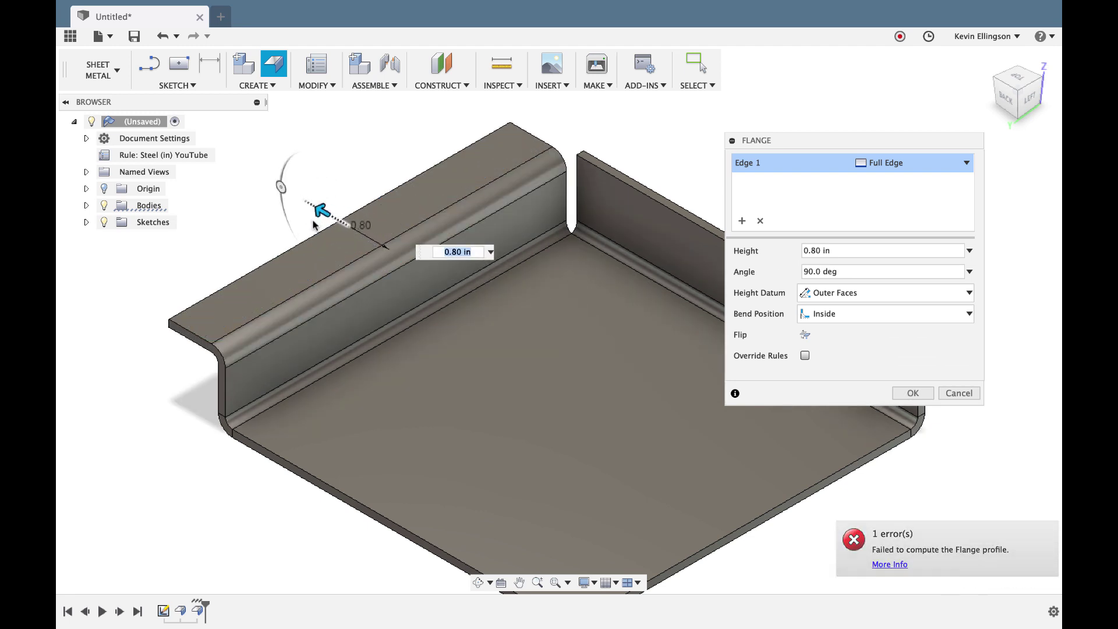
left_click(918, 163)
left_click(911, 193)
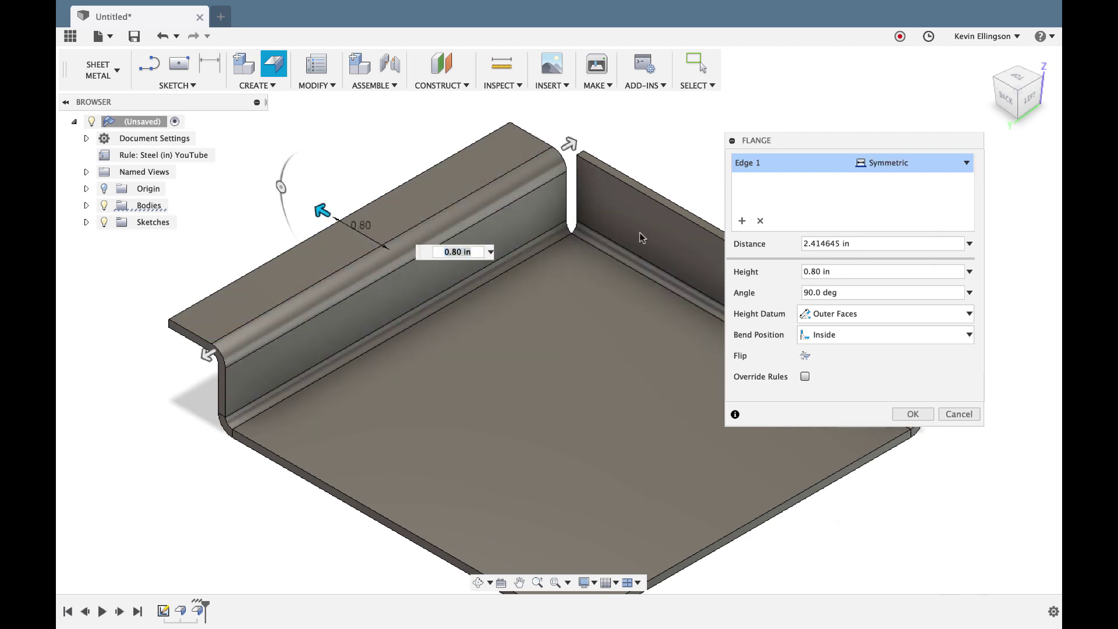
left_click_drag(209, 352, 340, 298)
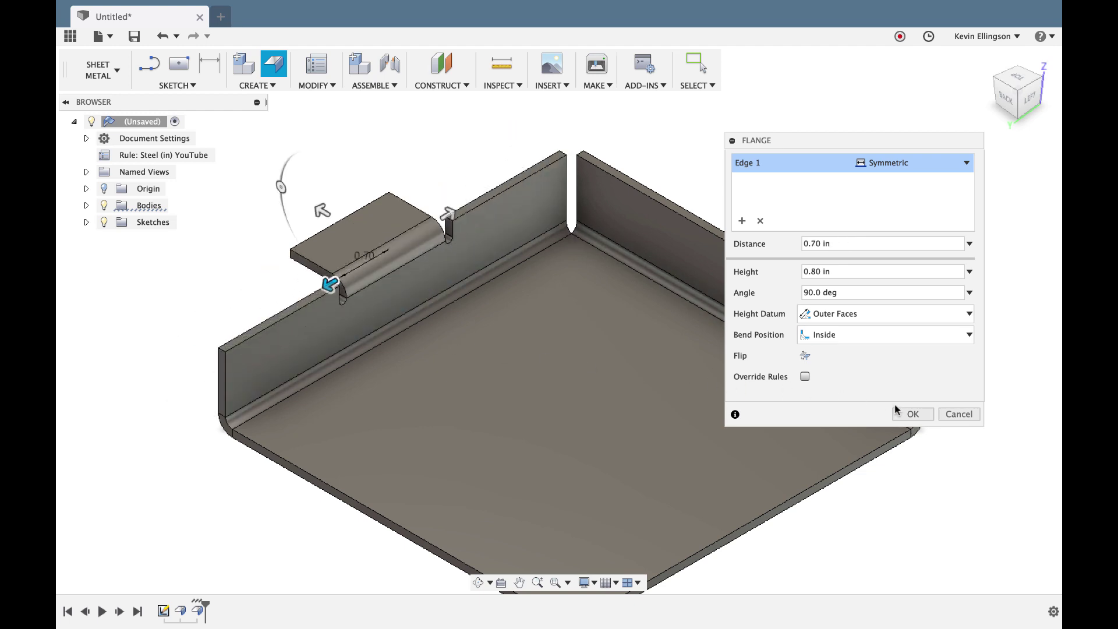
left_click(912, 414)
scroll(388, 313, "up", 5)
middle_click_drag(426, 348, 291, 261, "shift")
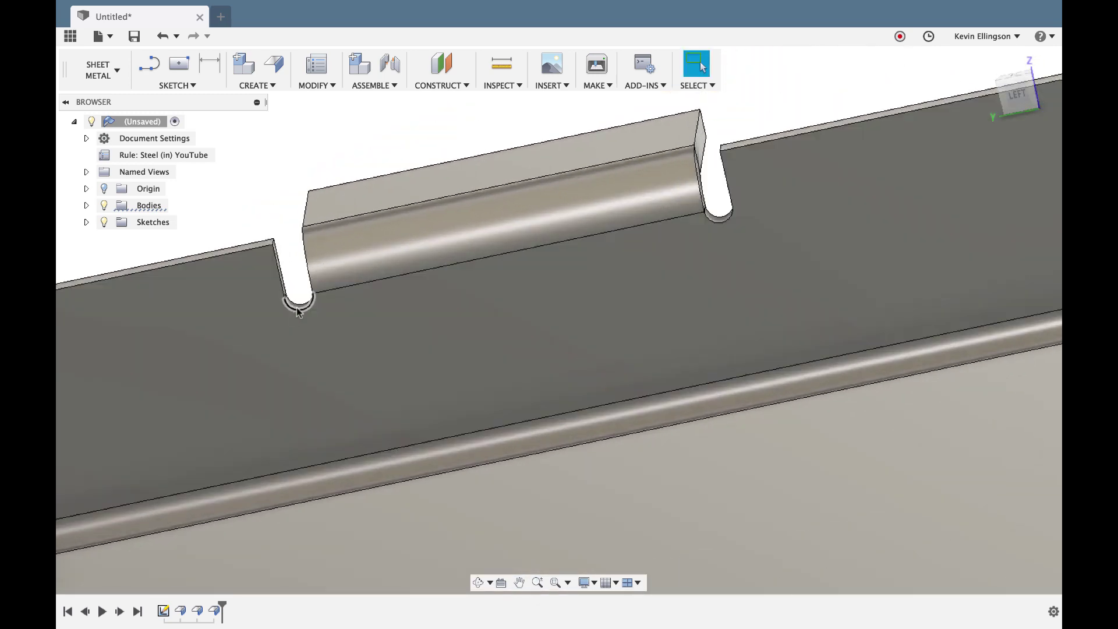
middle_click_drag(394, 237, 433, 240, "shift")
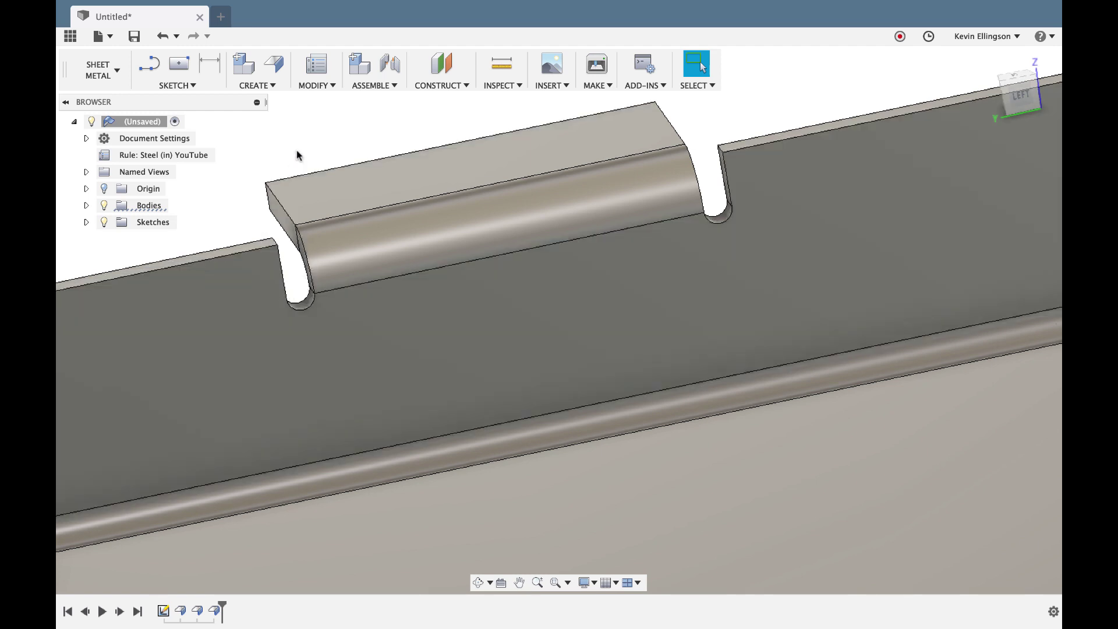
Step: Open the Steel (in) YouTube rule for editing and expand its Bend Conditions
left_click(315, 86)
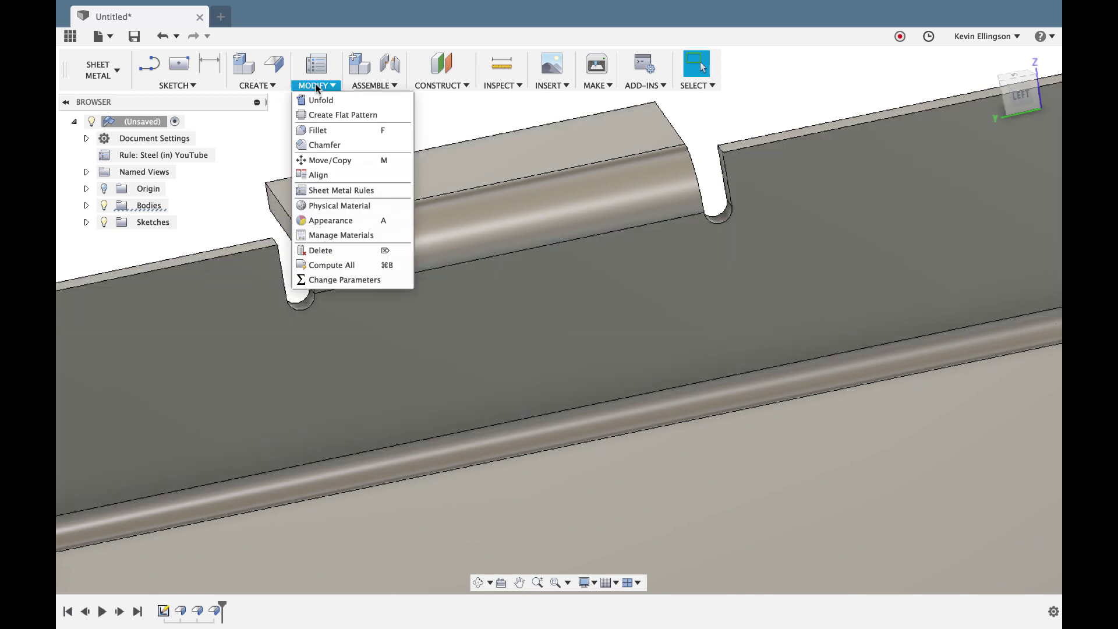
left_click(326, 191)
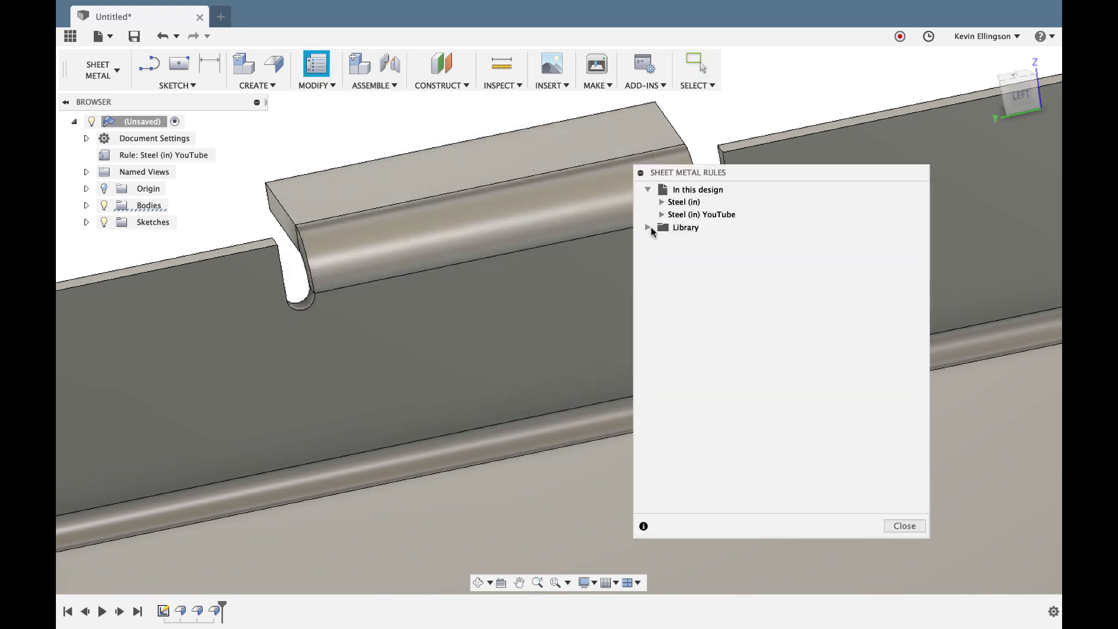
left_click(695, 215)
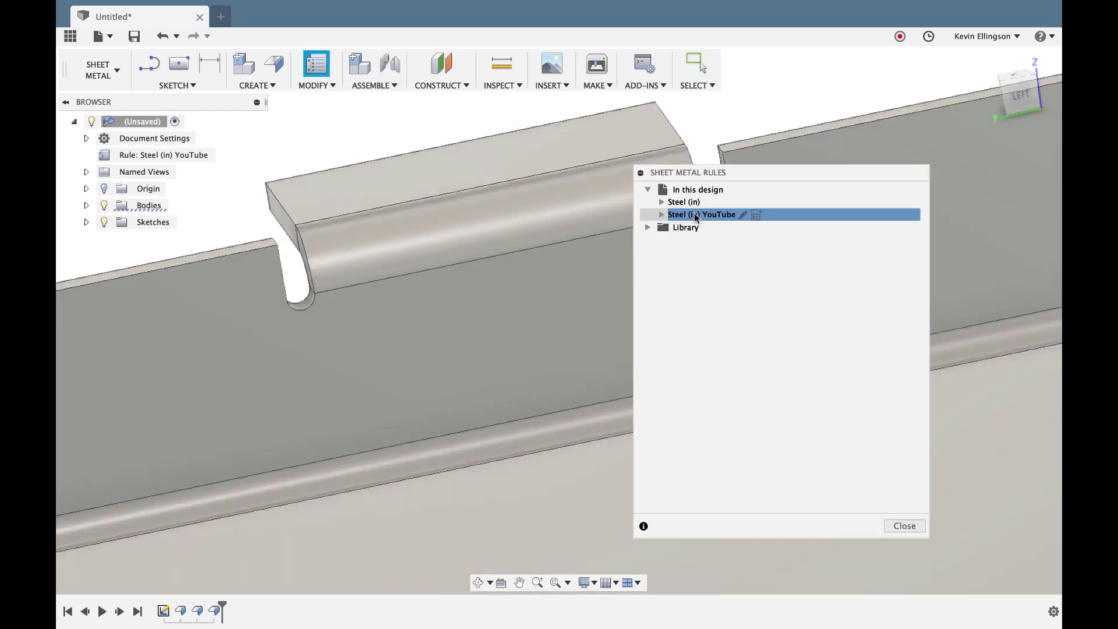
left_click(742, 215)
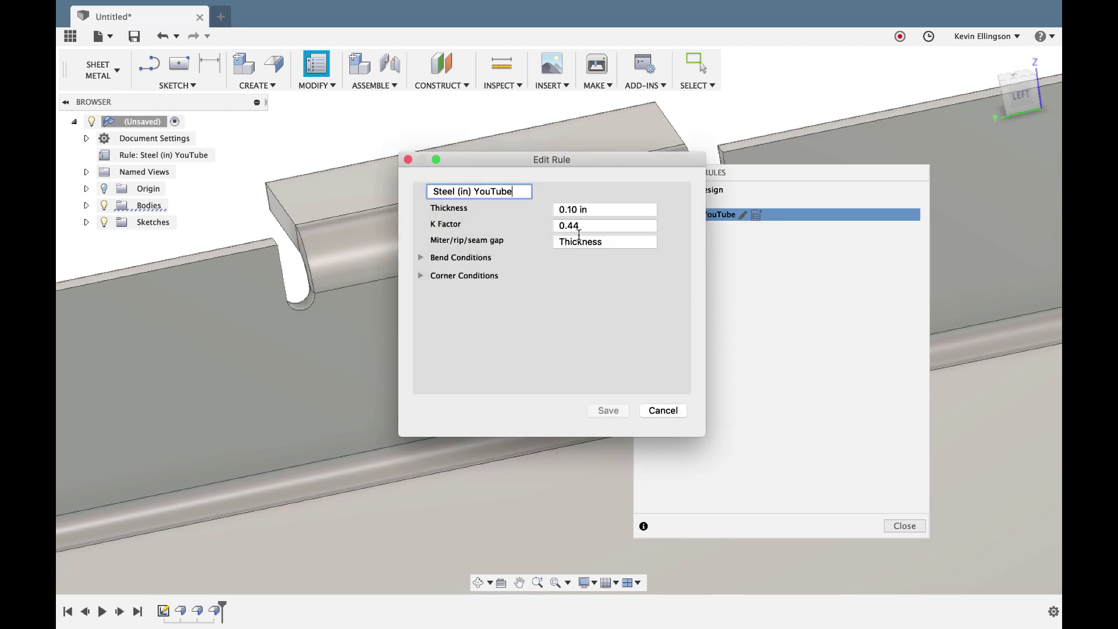
left_click(605, 211)
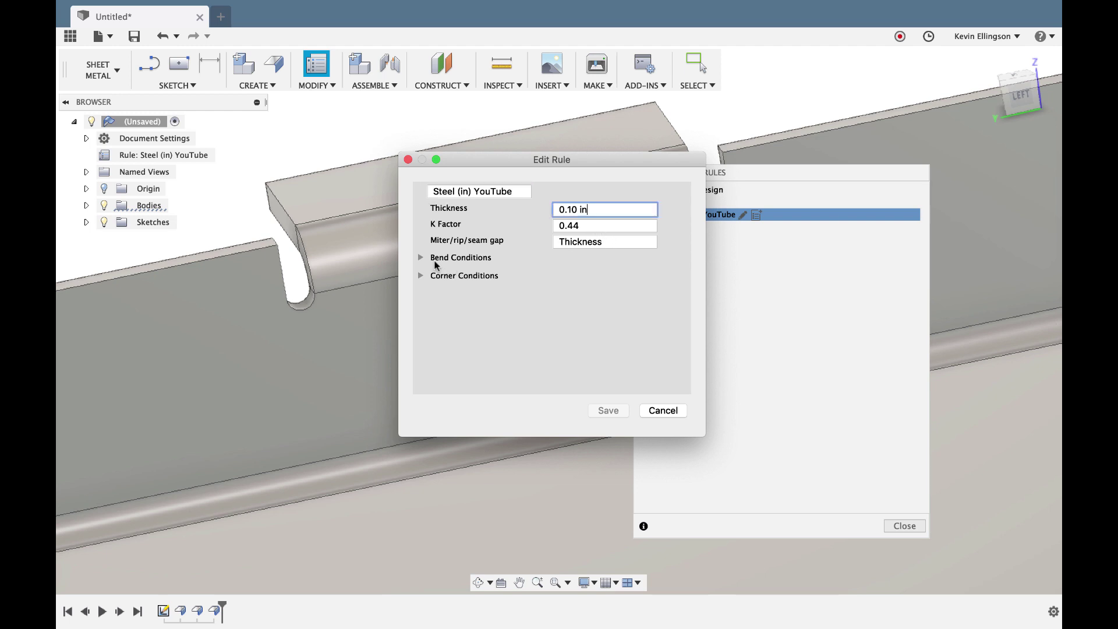
left_click(421, 258)
Step: Set bend radius .15, Straight relief shape and .05 relief width, then save the rule
double_click(619, 275)
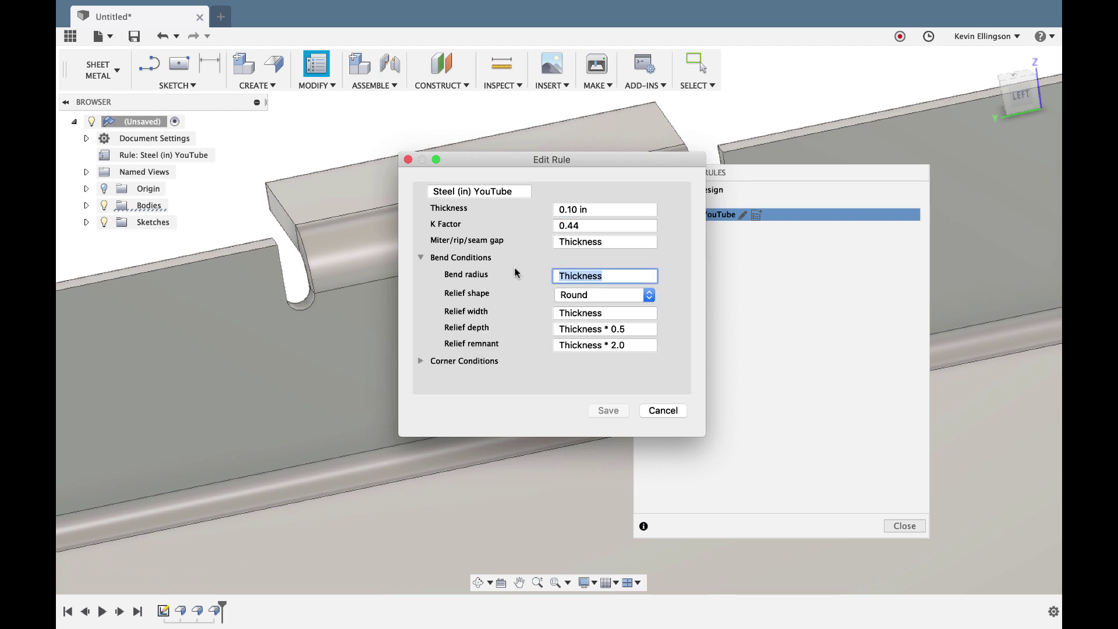
type(".15")
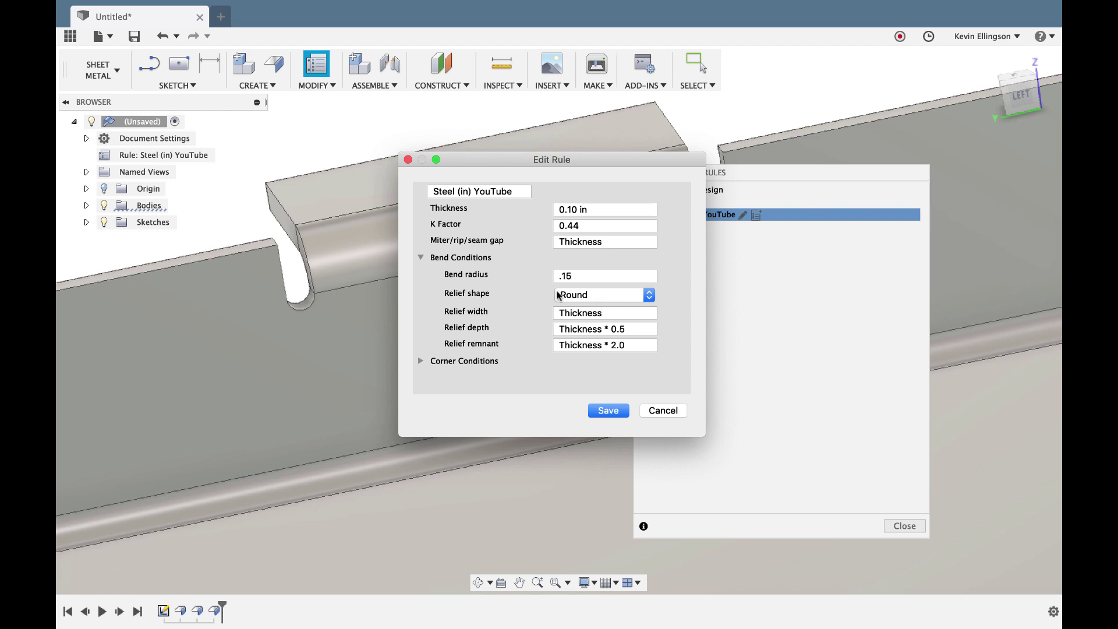
left_click(648, 294)
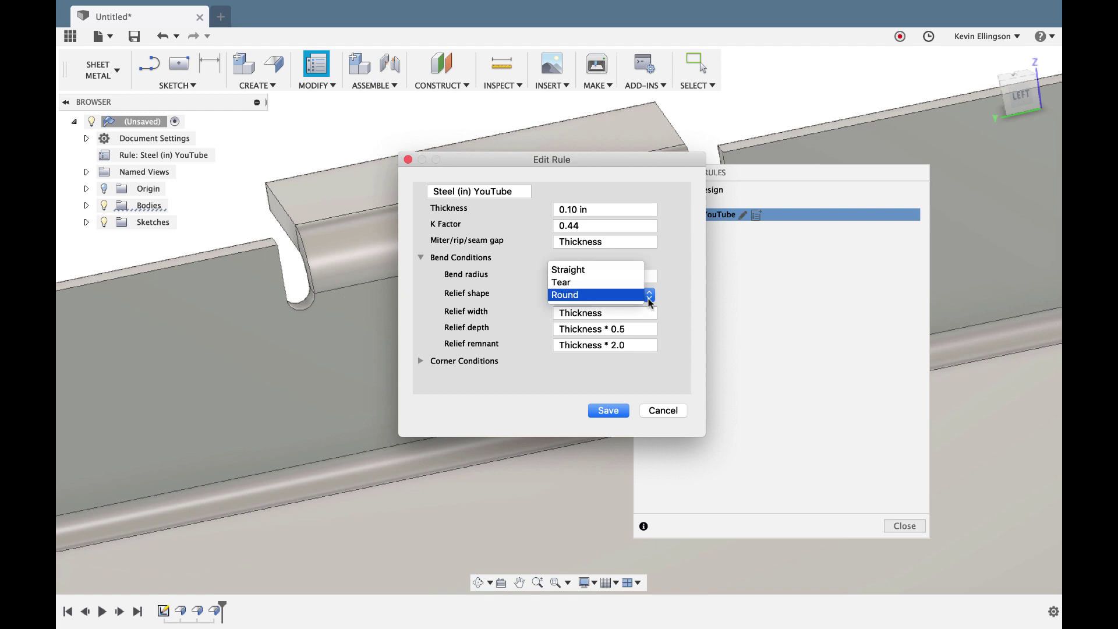
left_click(631, 275)
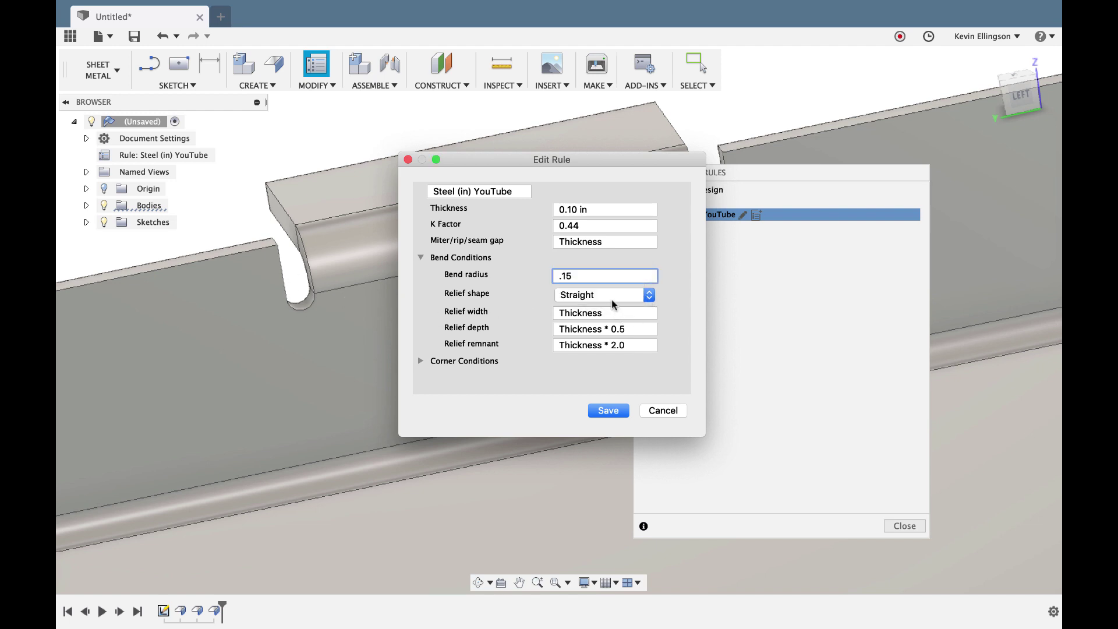
key("Tab")
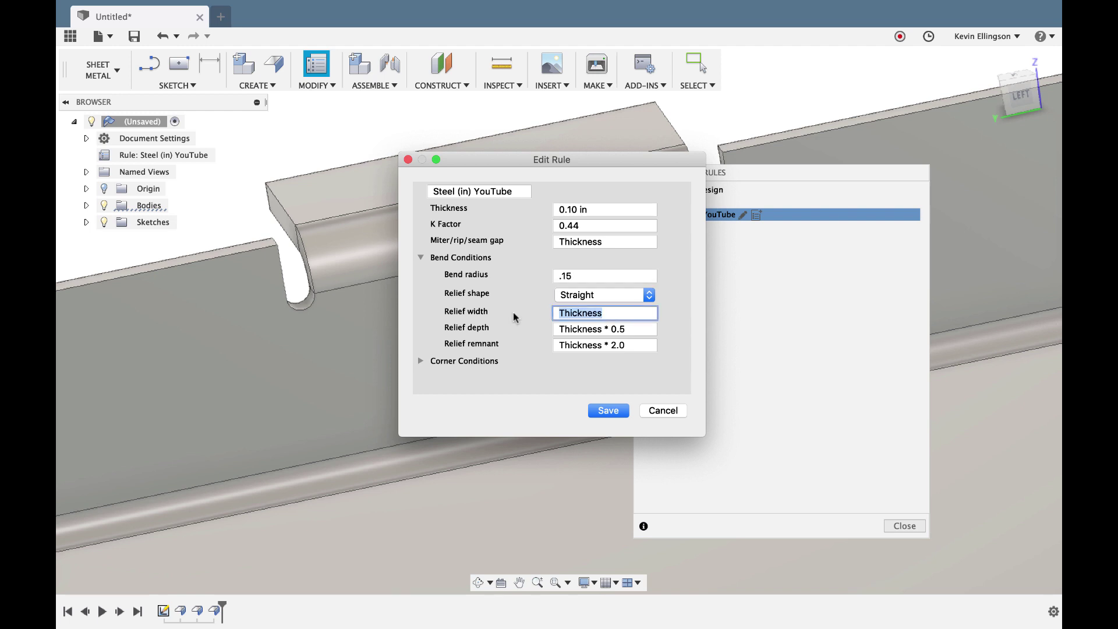
type(".")
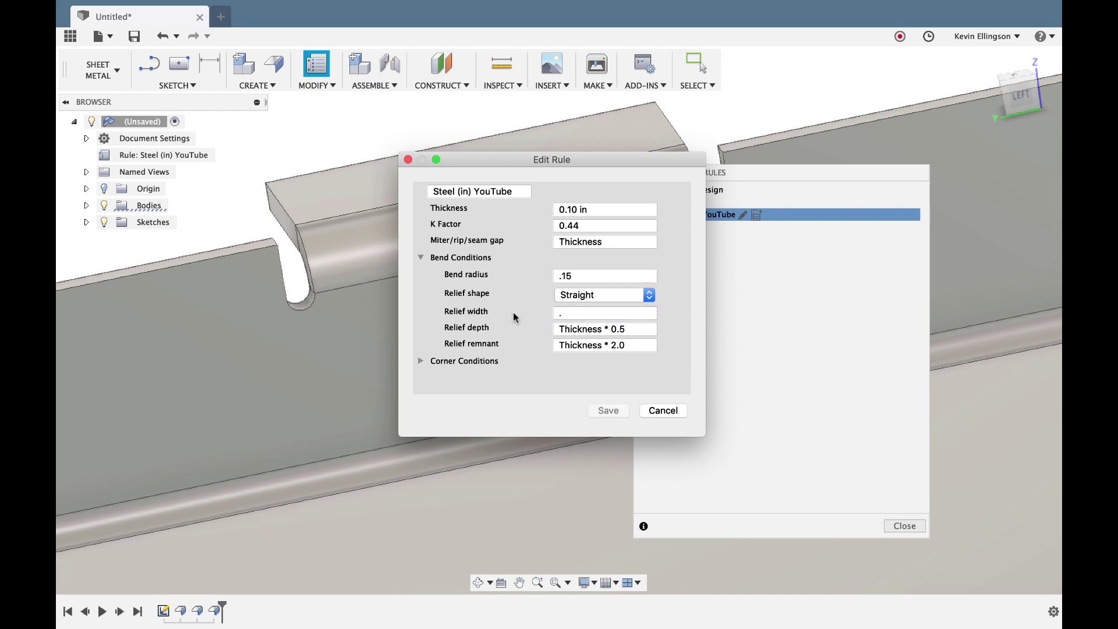
type("05")
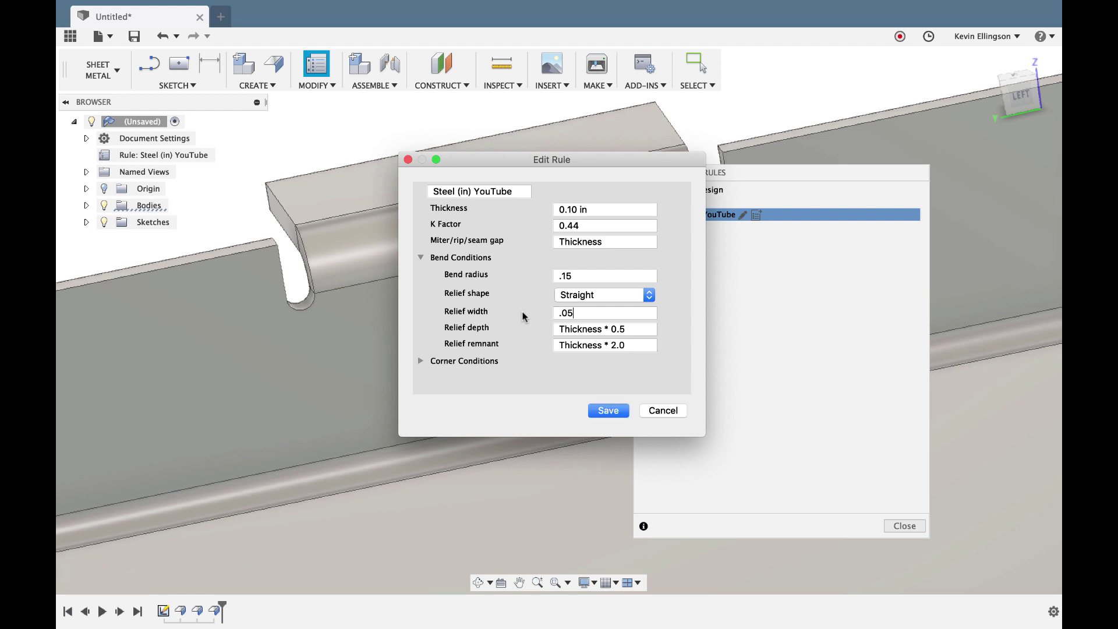
left_click(608, 410)
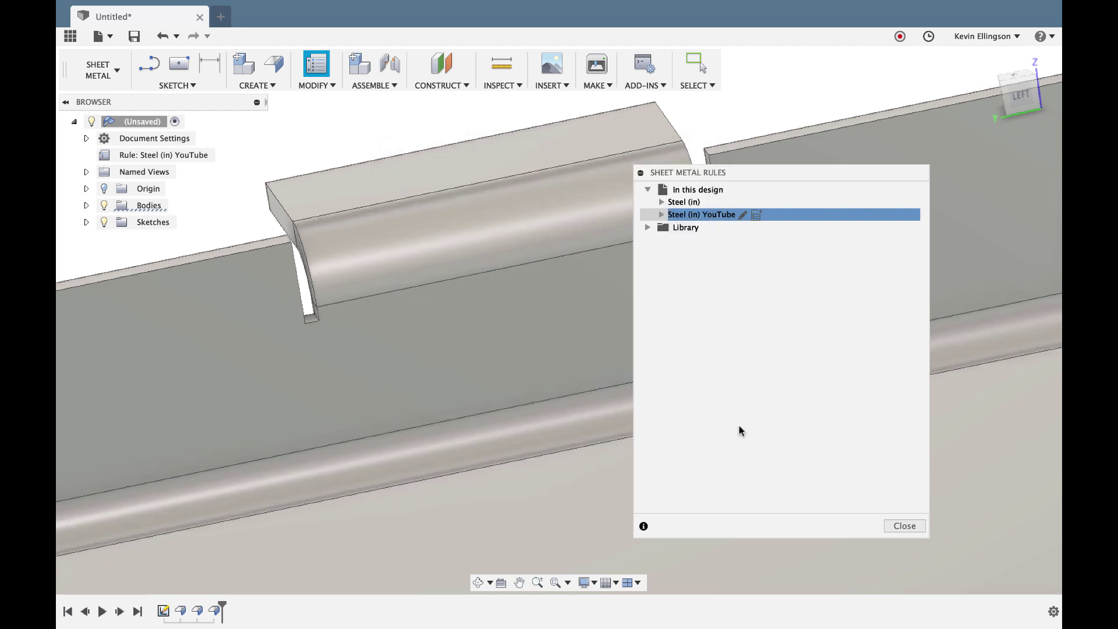
left_click(904, 525)
Step: Inspect the tray's inside corner reliefs, then start a new empty Untitled design
scroll(313, 286, "up", 3)
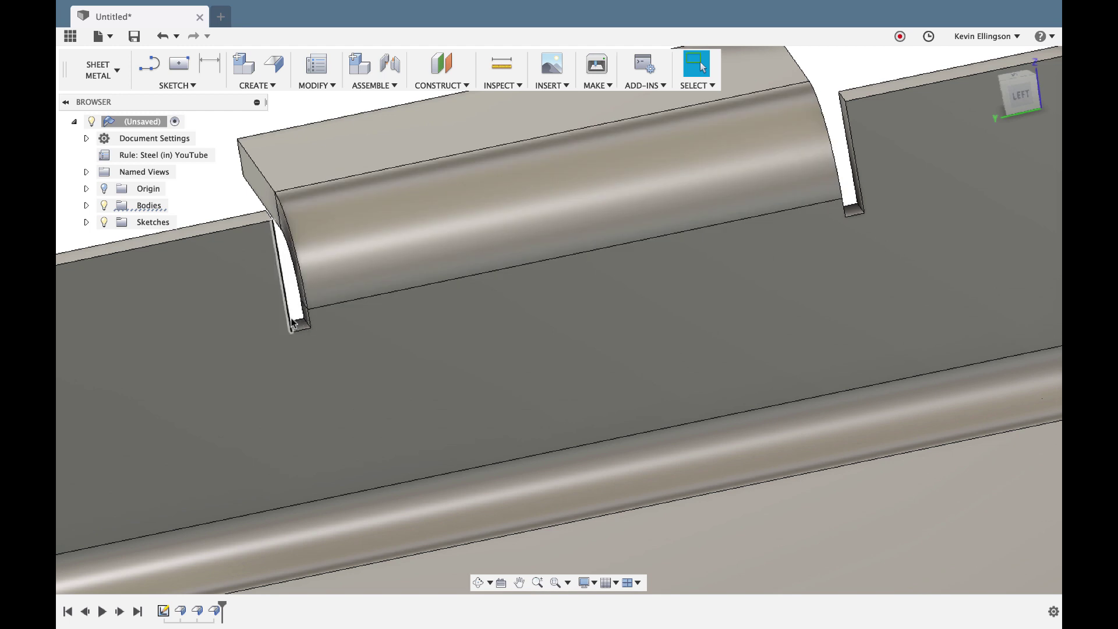
scroll(298, 315, "down", 2)
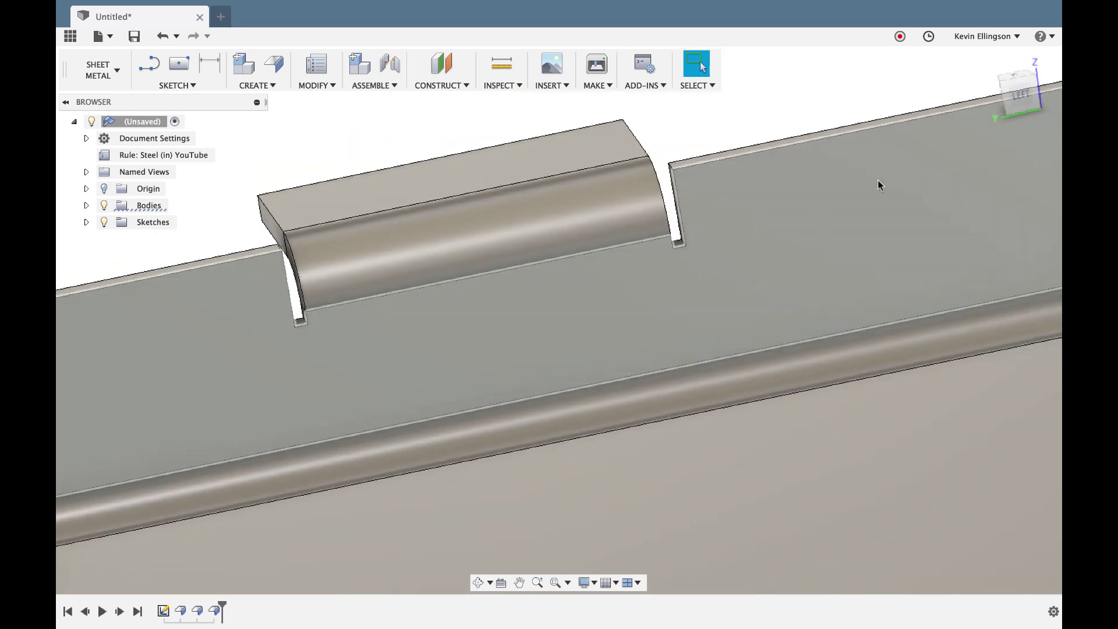
middle_click_drag(878, 185, 772, 142, "shift")
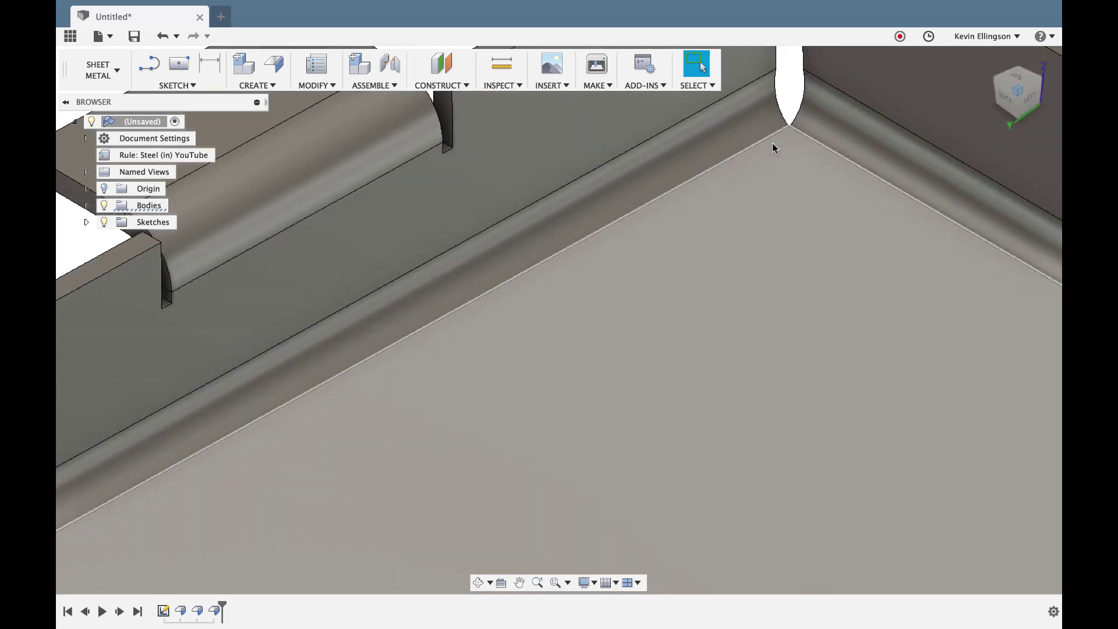
scroll(772, 142, "down", 5)
scroll(585, 181, "up", 2)
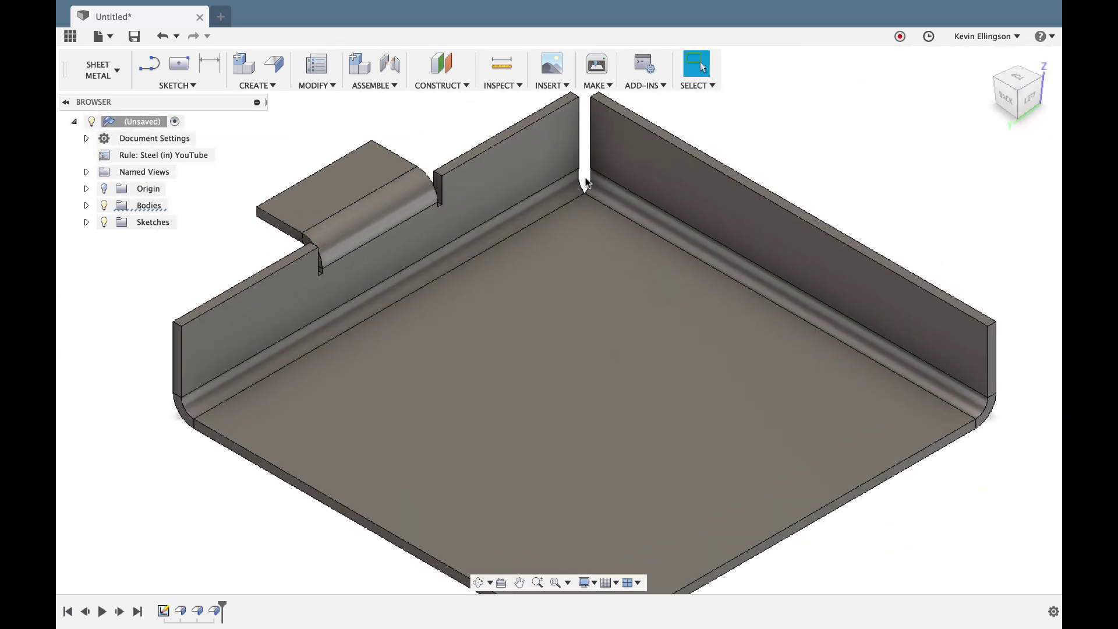
scroll(585, 182, "up", 2)
scroll(866, 156, "down", 2)
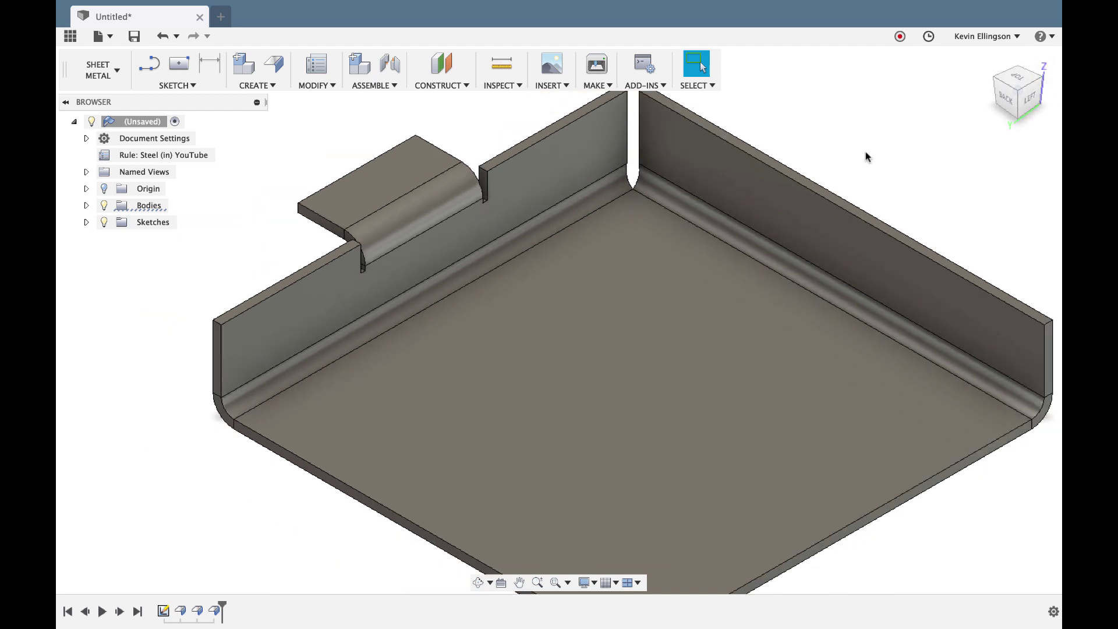
scroll(865, 156, "down", 2)
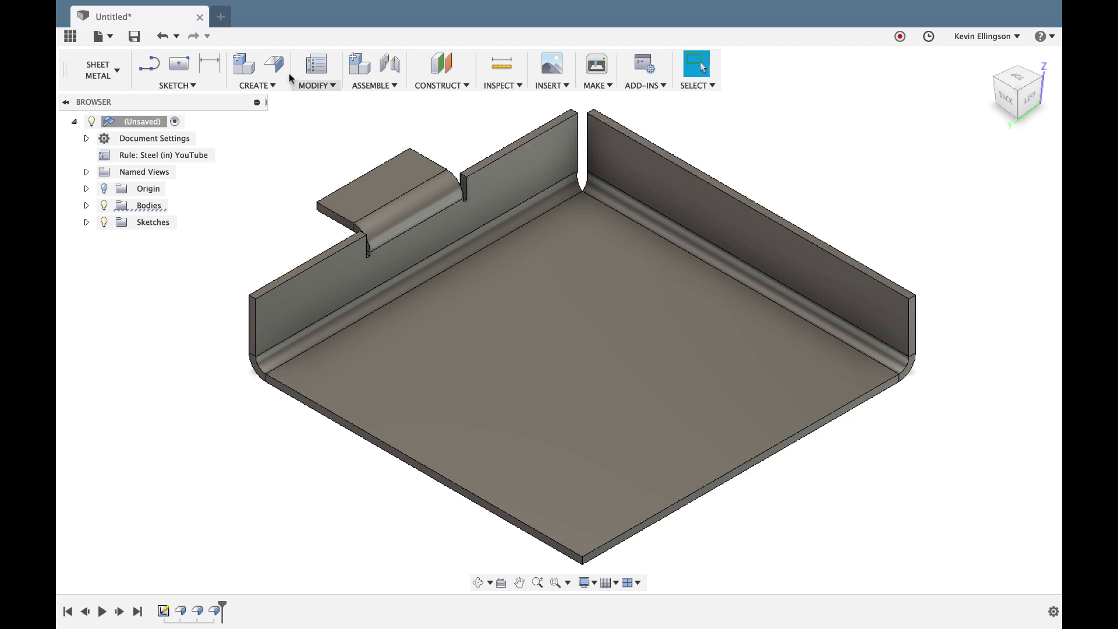
left_click(220, 16)
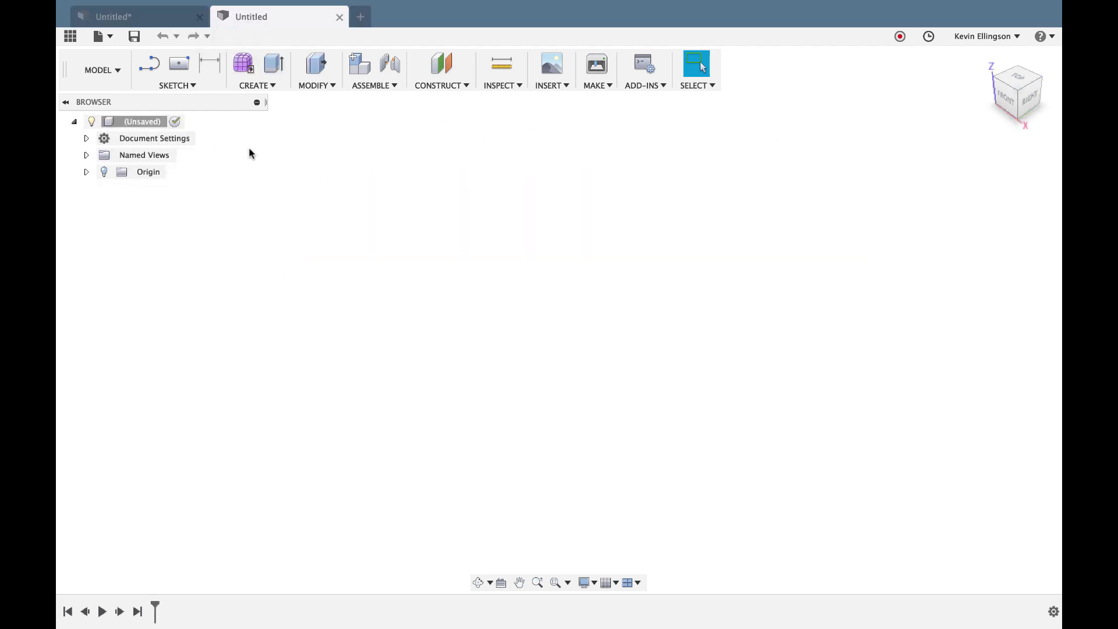
Step: On the ground plane, sketch a vertical and a horizontal line meeting at the origin
left_click(184, 85)
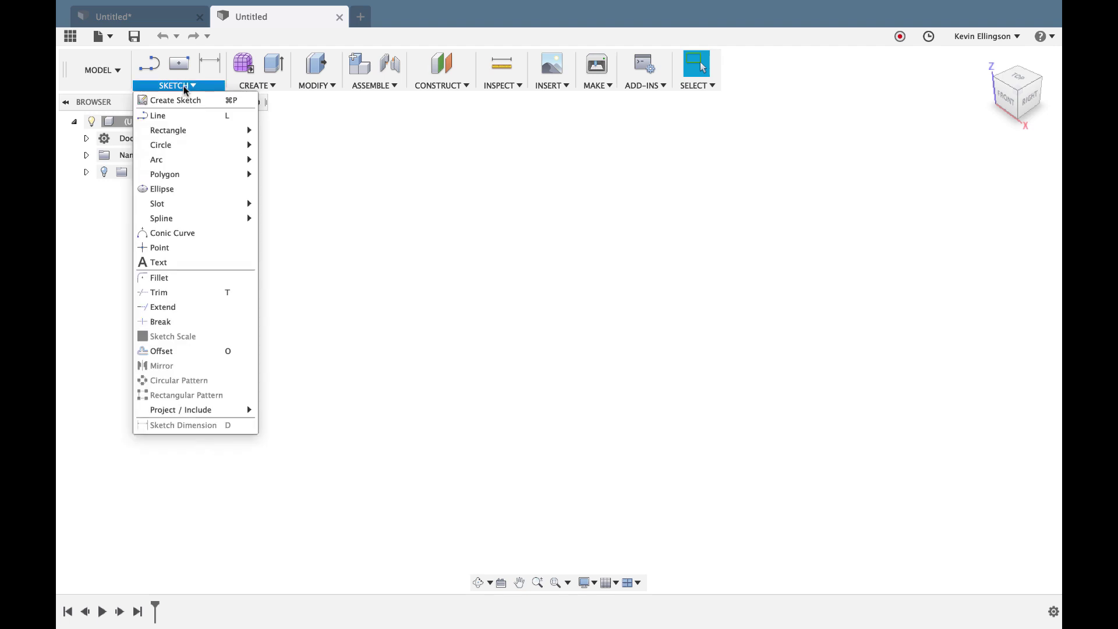
left_click(182, 115)
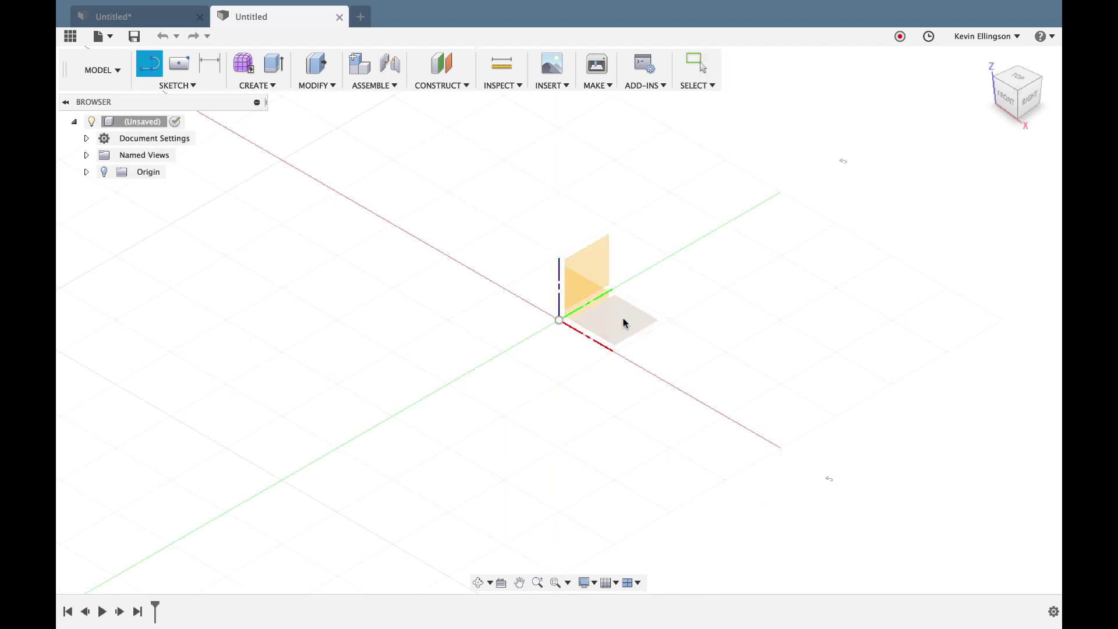
left_click(623, 322)
left_click(515, 360)
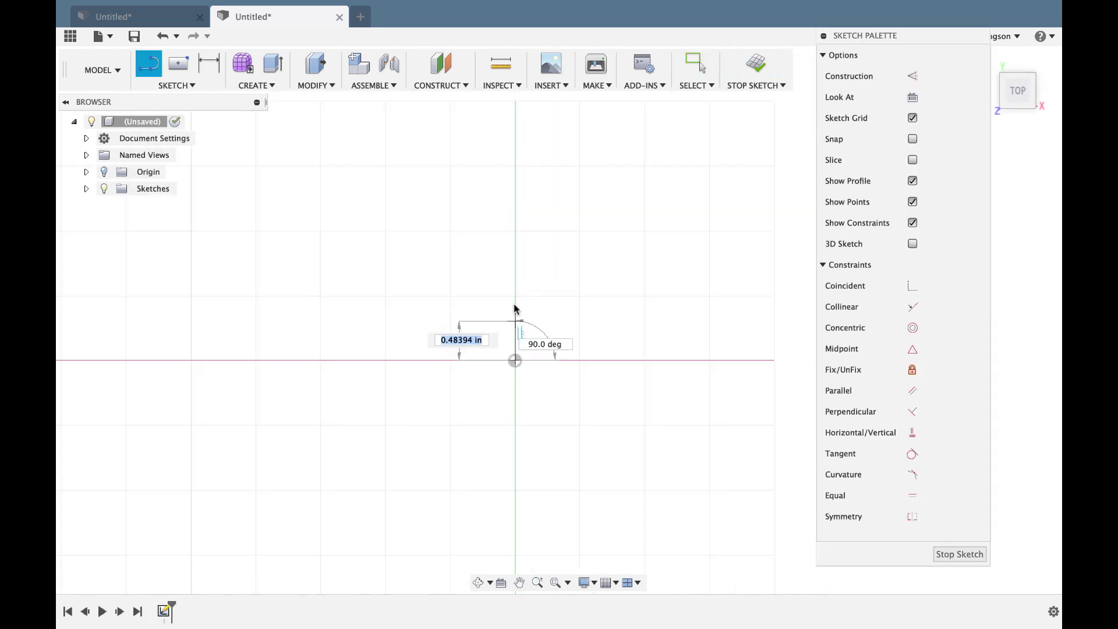
scroll(515, 294, "down", 5)
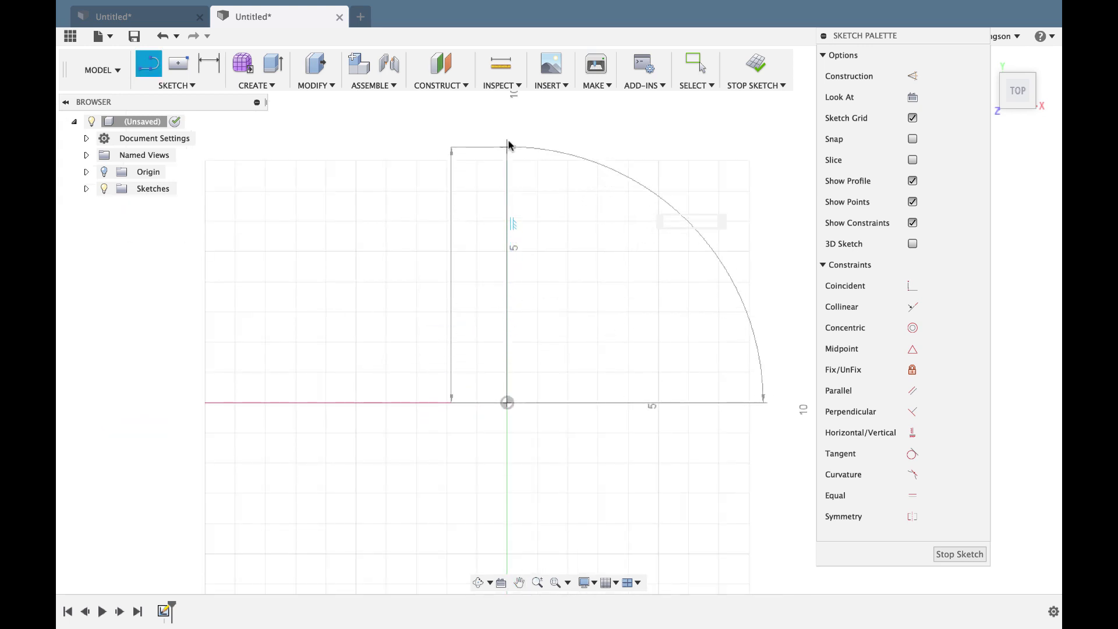
left_click(507, 135)
right_click(544, 351)
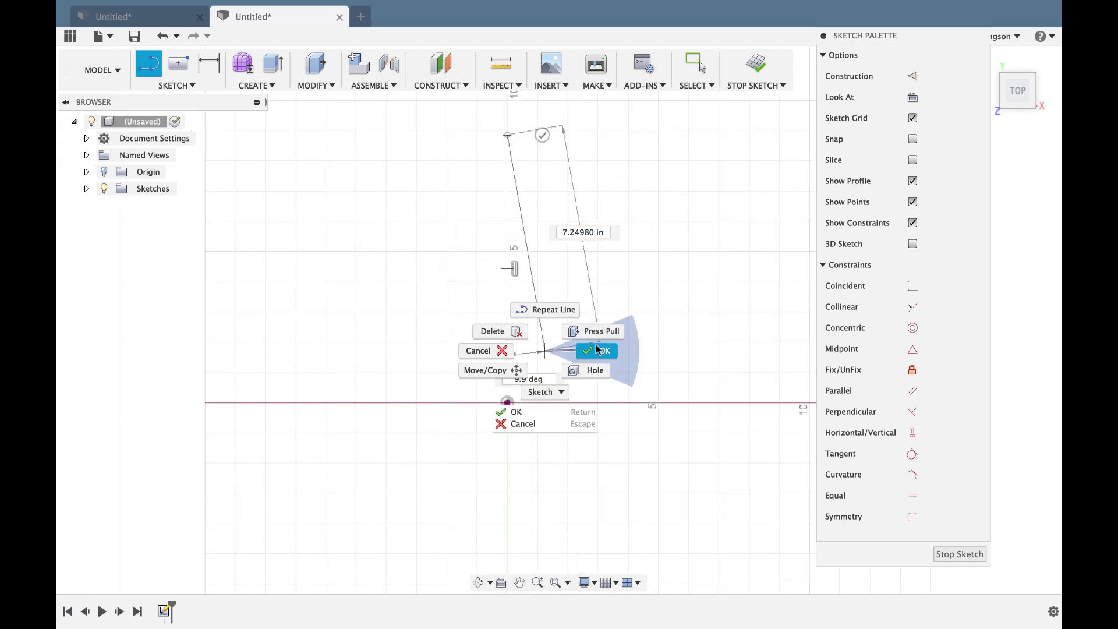
left_click(597, 350)
left_click(150, 67)
scroll(342, 299, "down", 2)
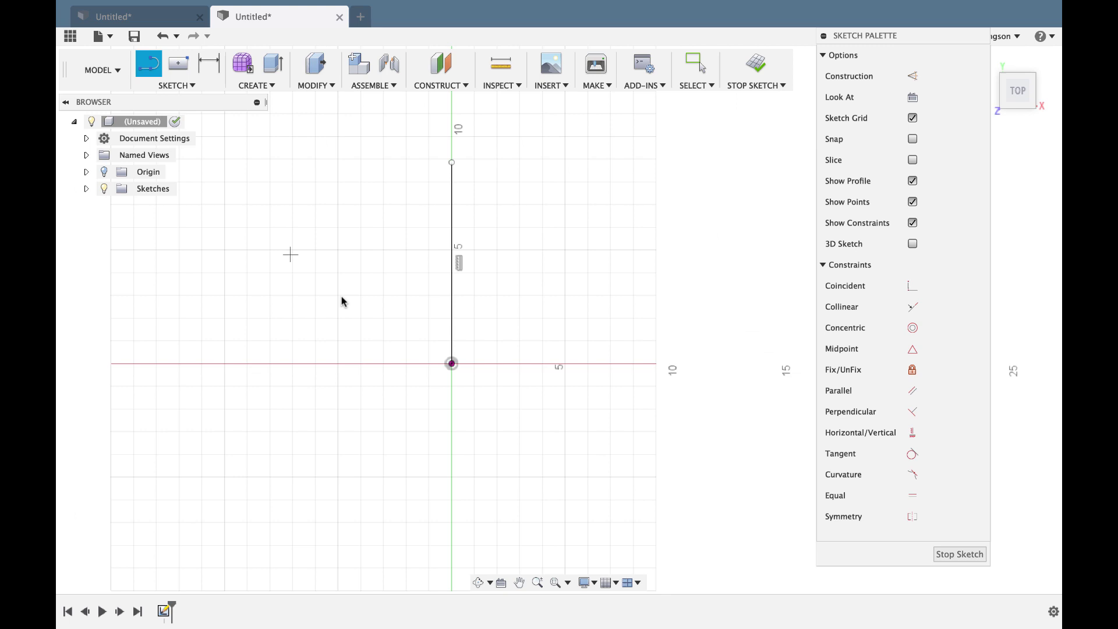
left_click(452, 363)
left_click(717, 364)
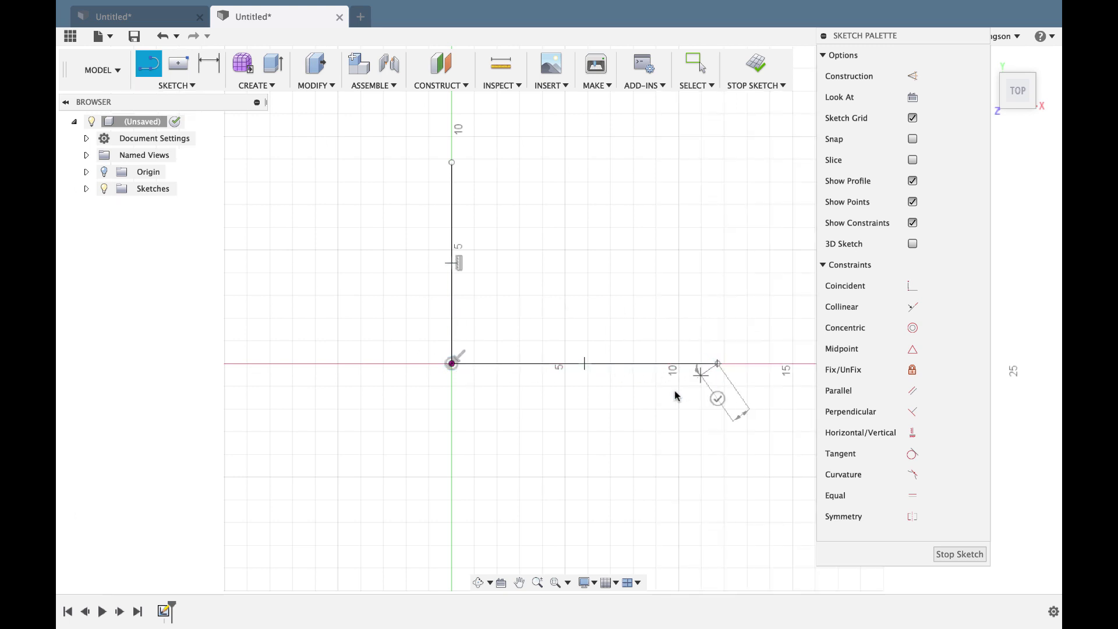
middle_click_drag(675, 396, 677, 439)
key("Escape")
Step: Make both lines equal, dimension them at 10 in, and finish the sketch
left_click(912, 495)
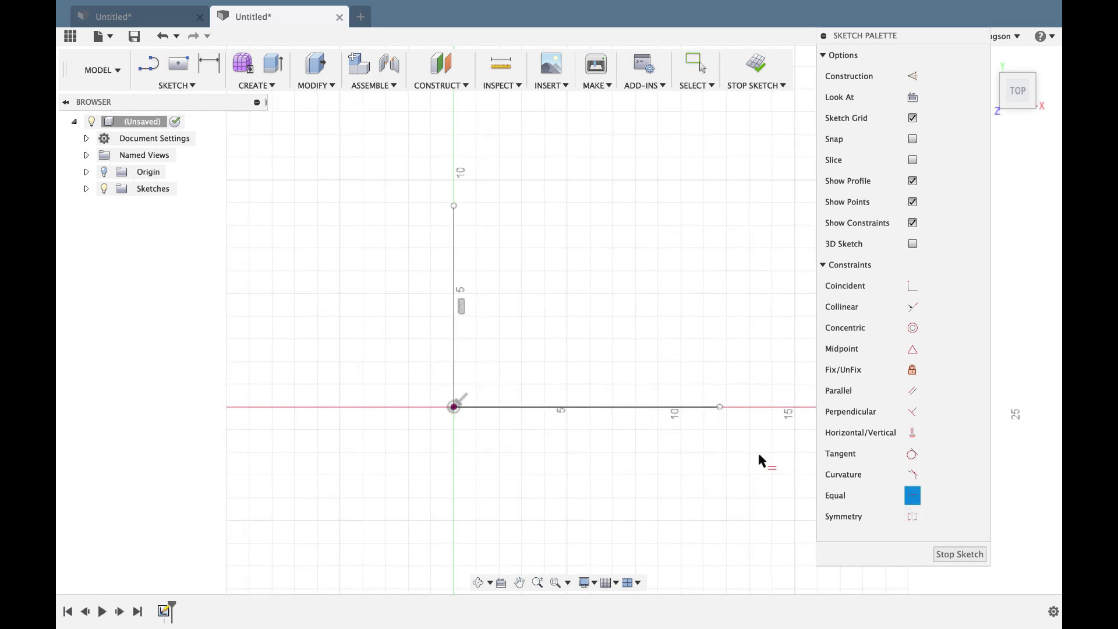
left_click(542, 407)
left_click(454, 300)
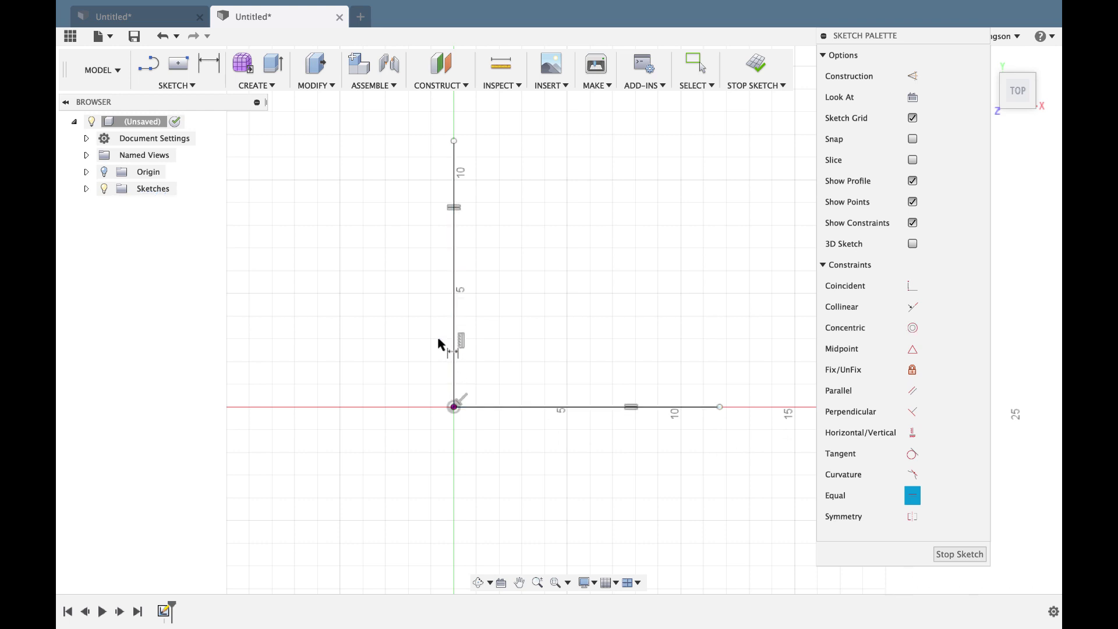
key("d")
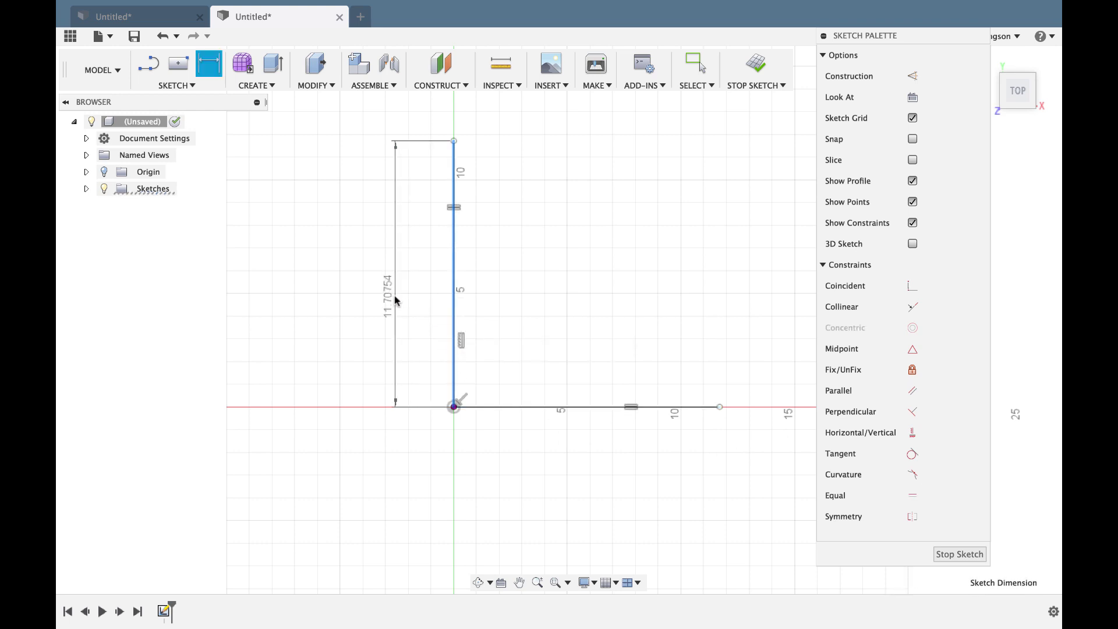
left_click(395, 296)
type("10")
key("Return")
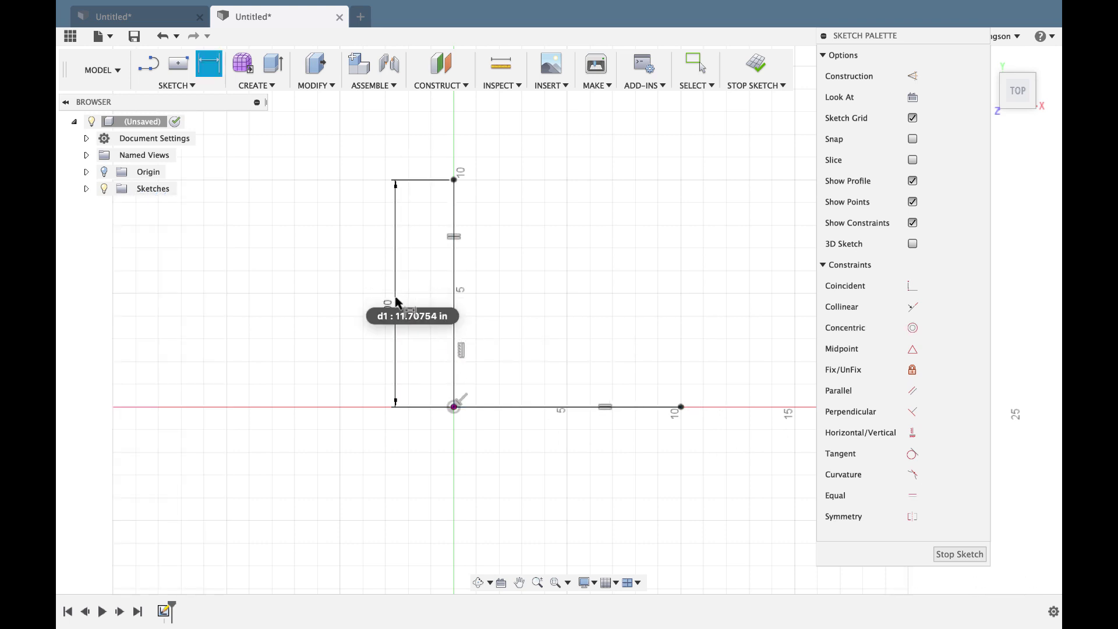
left_click(946, 552)
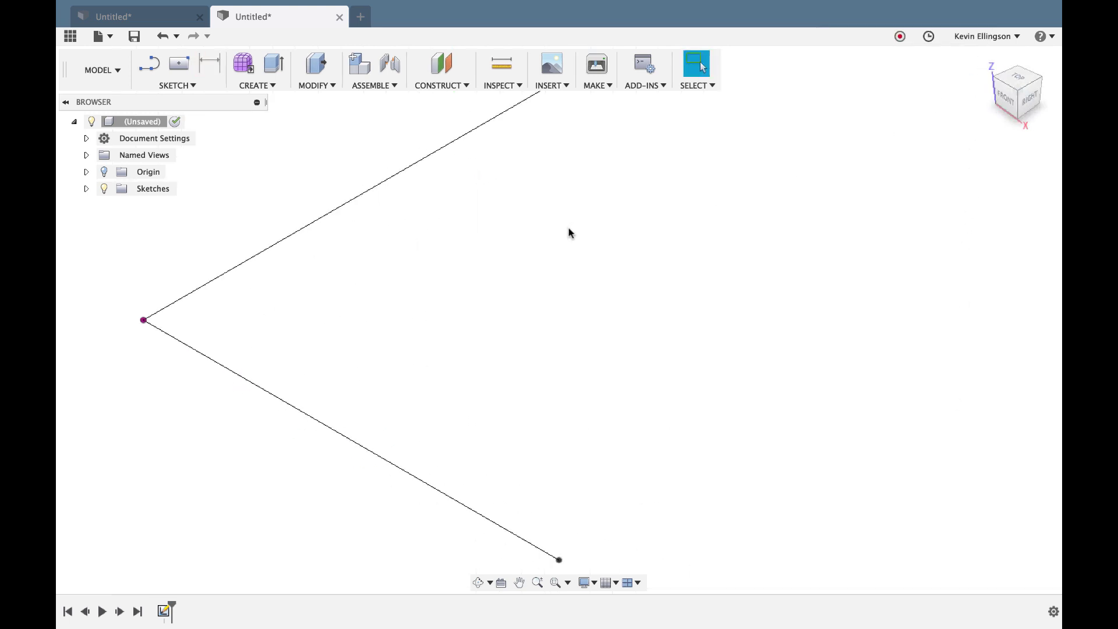
Step: In the Sheet Metal workspace, flange the two sketch lines up to 2.00 in
left_click(103, 71)
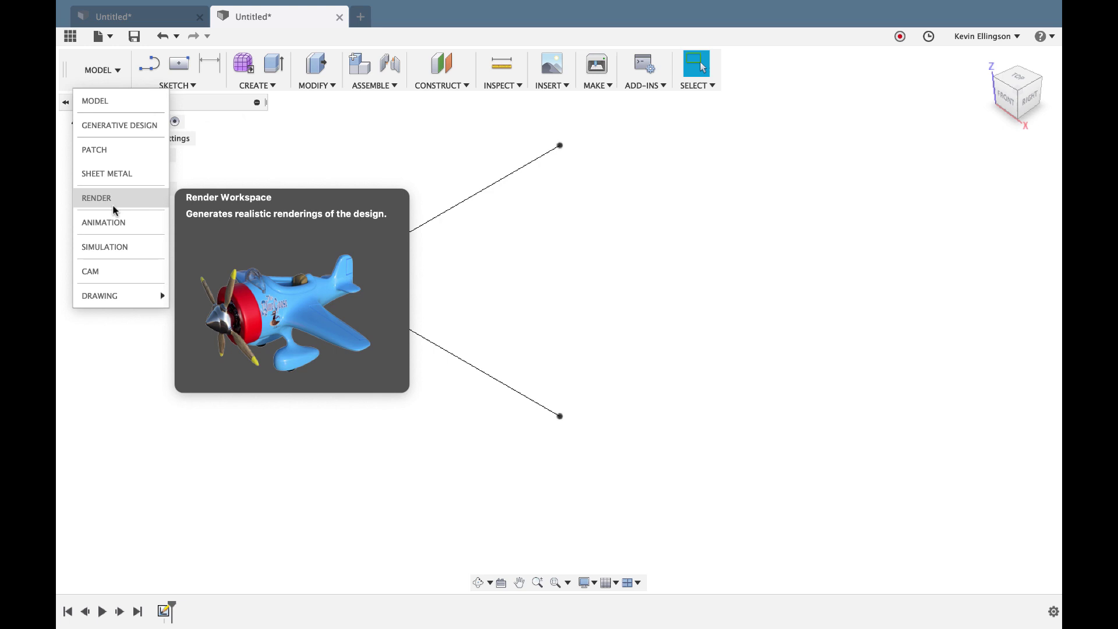
left_click(111, 175)
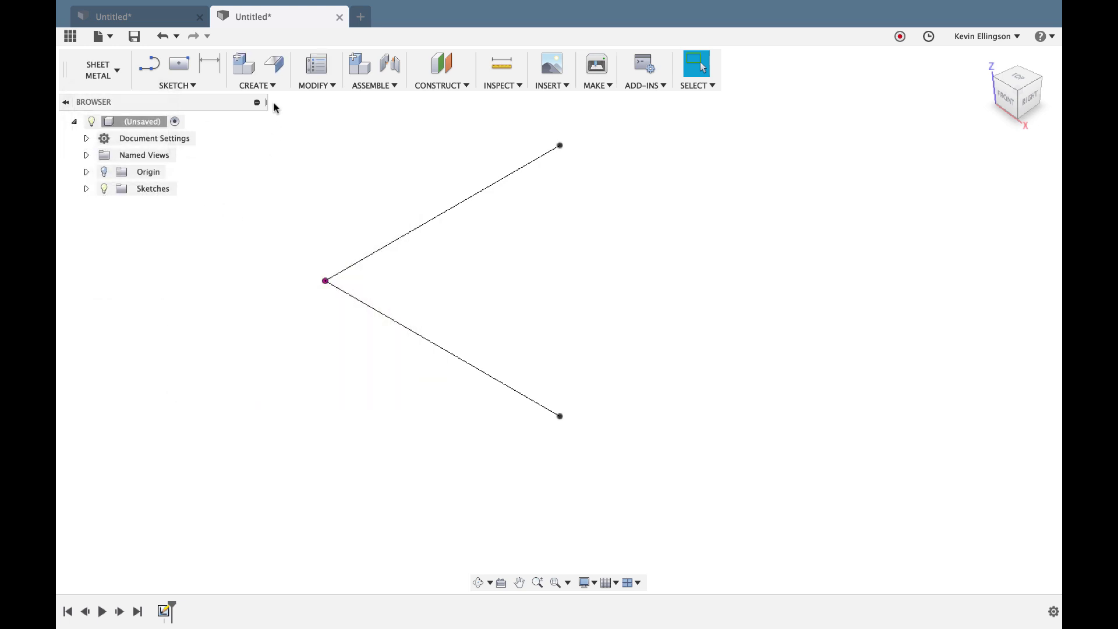
left_click(273, 63)
left_click(400, 237)
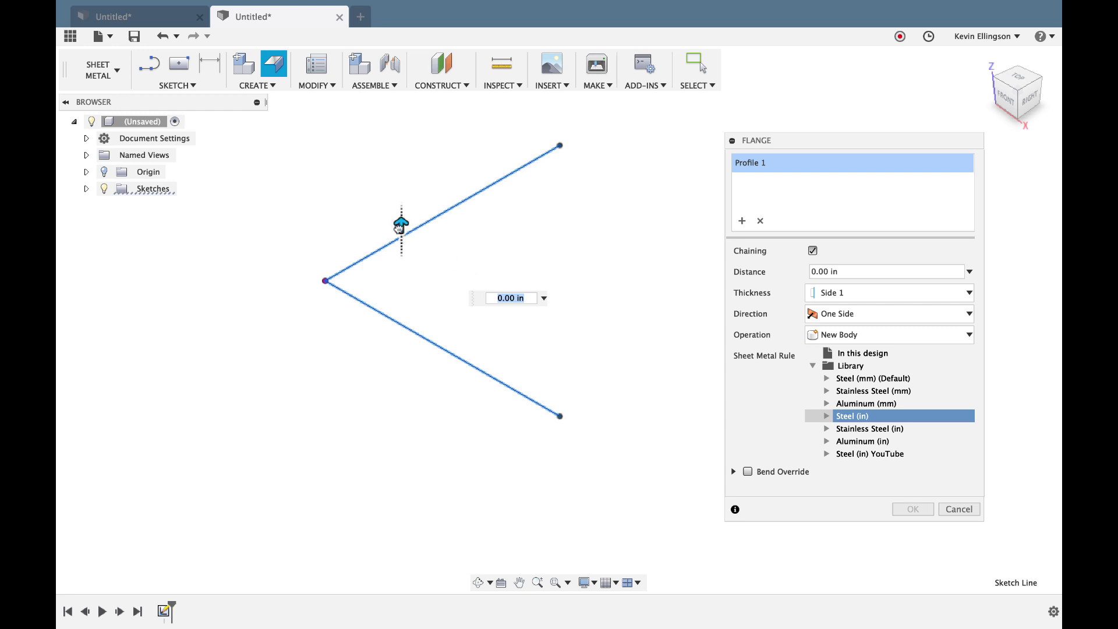
left_click_drag(399, 227, 402, 171)
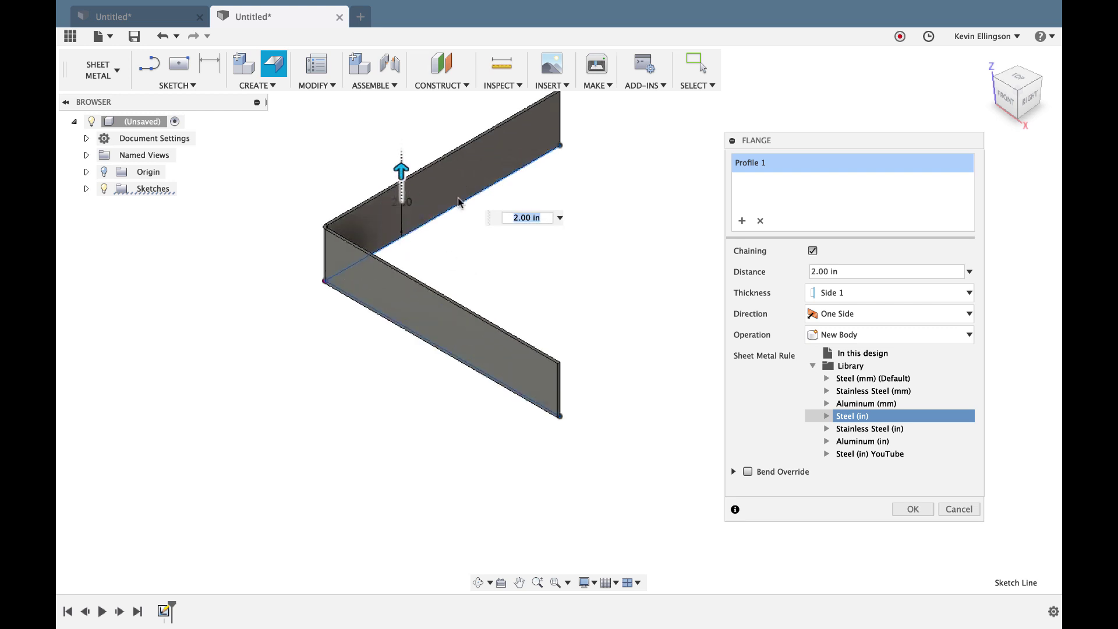
left_click(1019, 86)
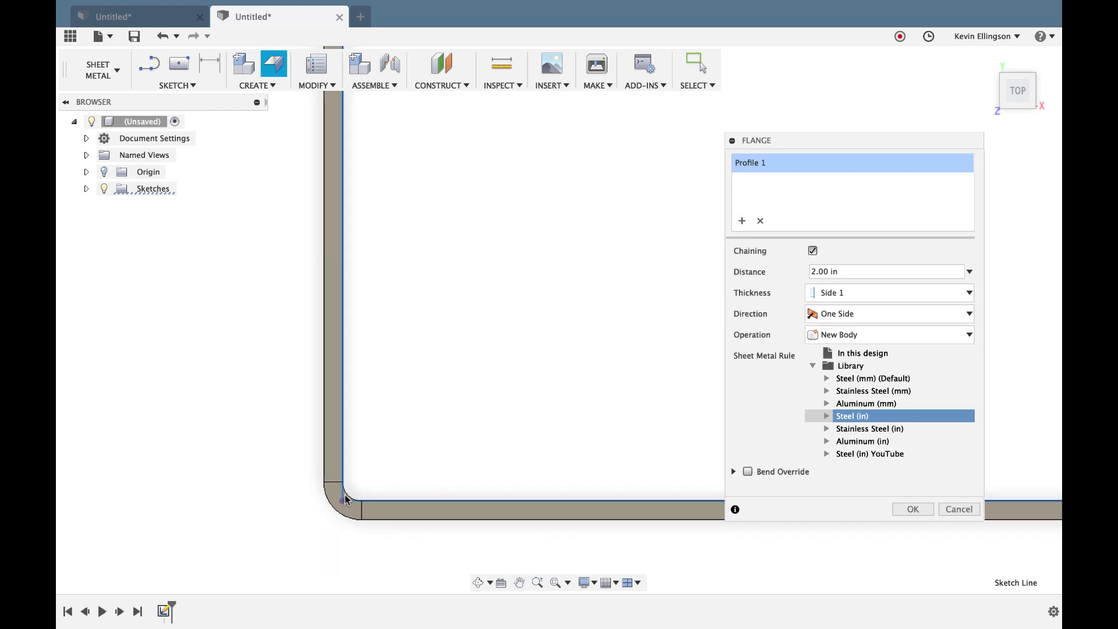
scroll(344, 499, "down", 3)
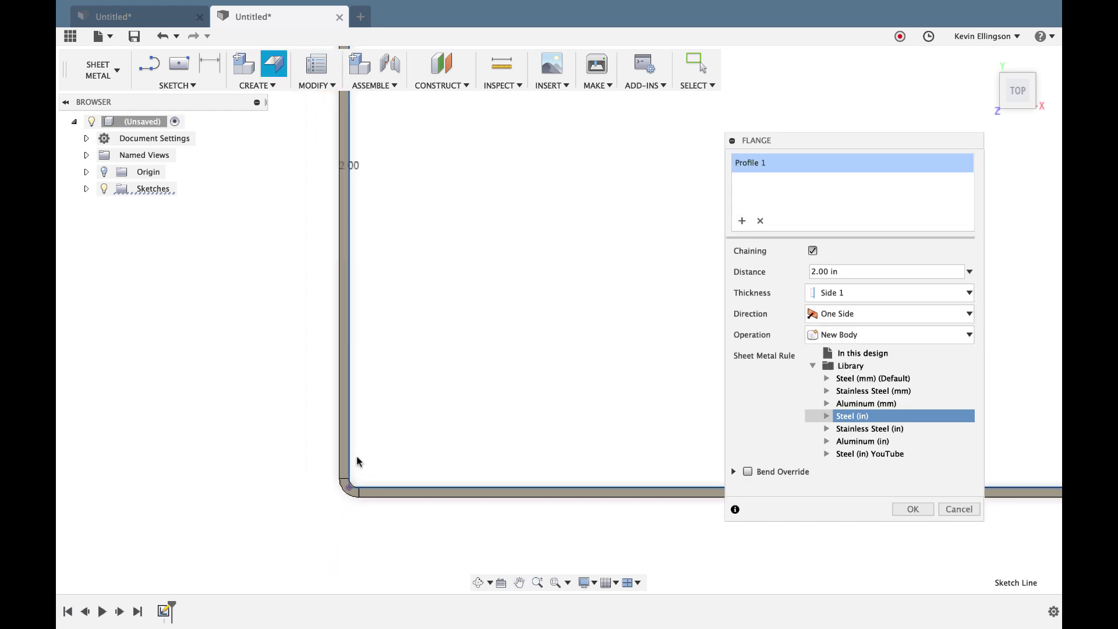
Step: Put the thickness on Side 2, apply the Steel (in) YouTube rule, and confirm the walls
left_click(846, 296)
left_click(843, 321)
scroll(372, 442, "up", 3)
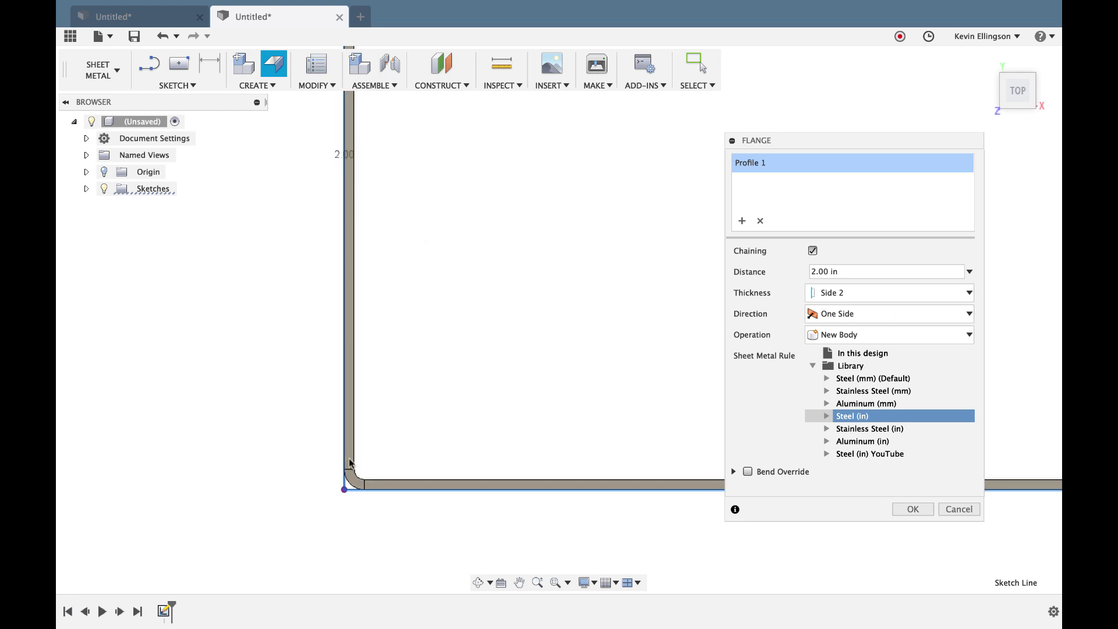
scroll(387, 466, "down", 2)
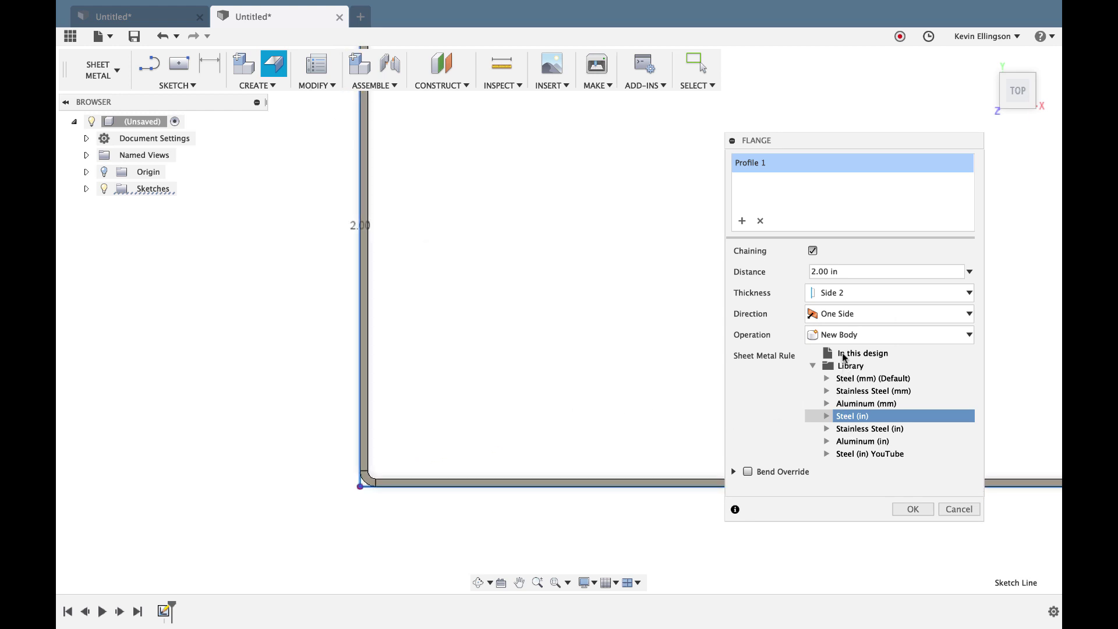
left_click(847, 454)
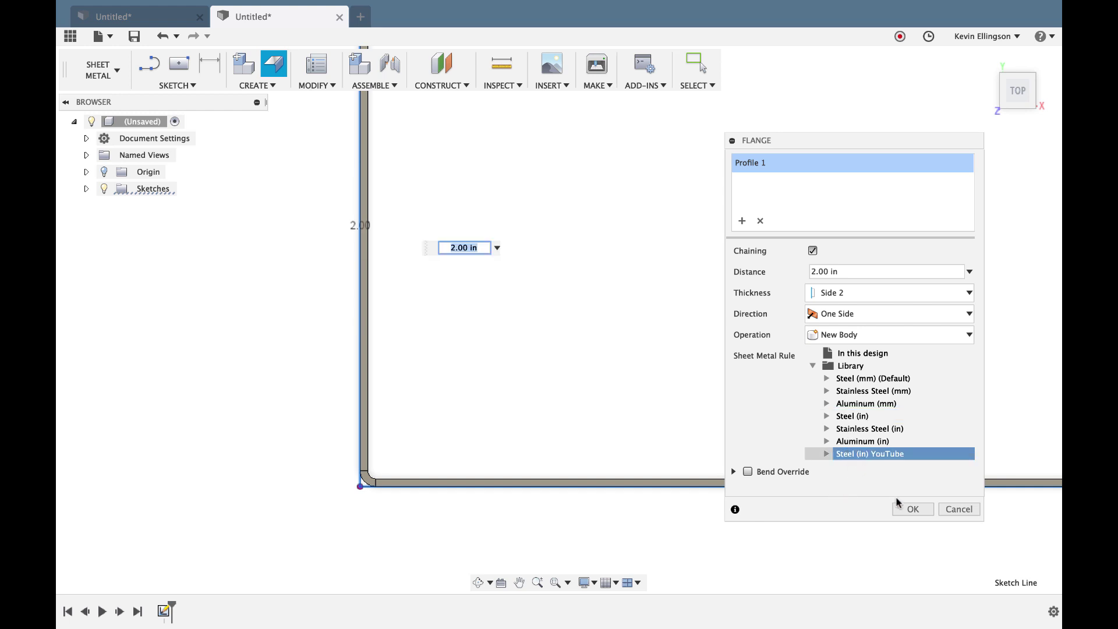
left_click(910, 509)
scroll(477, 233, "up", 2)
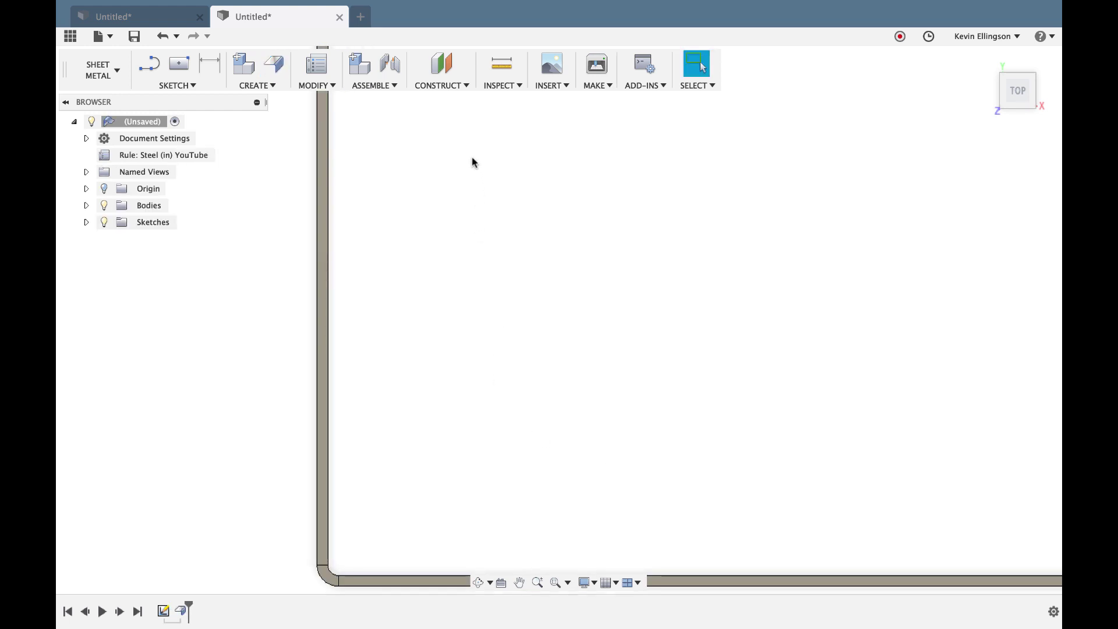
left_click(486, 71)
scroll(330, 569, "up", 5)
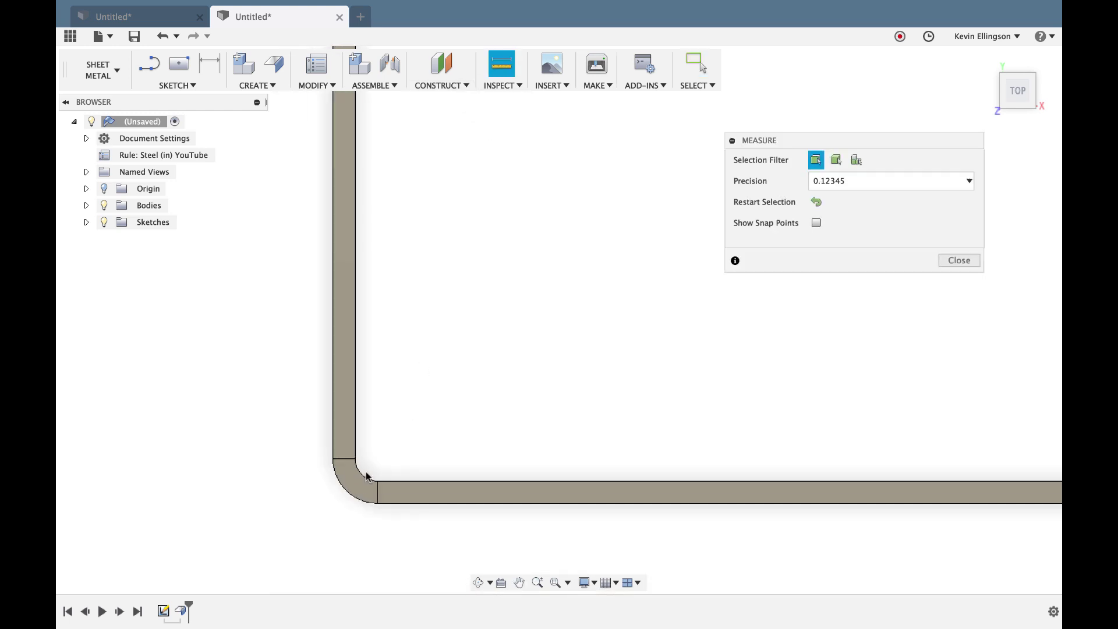
left_click(371, 477)
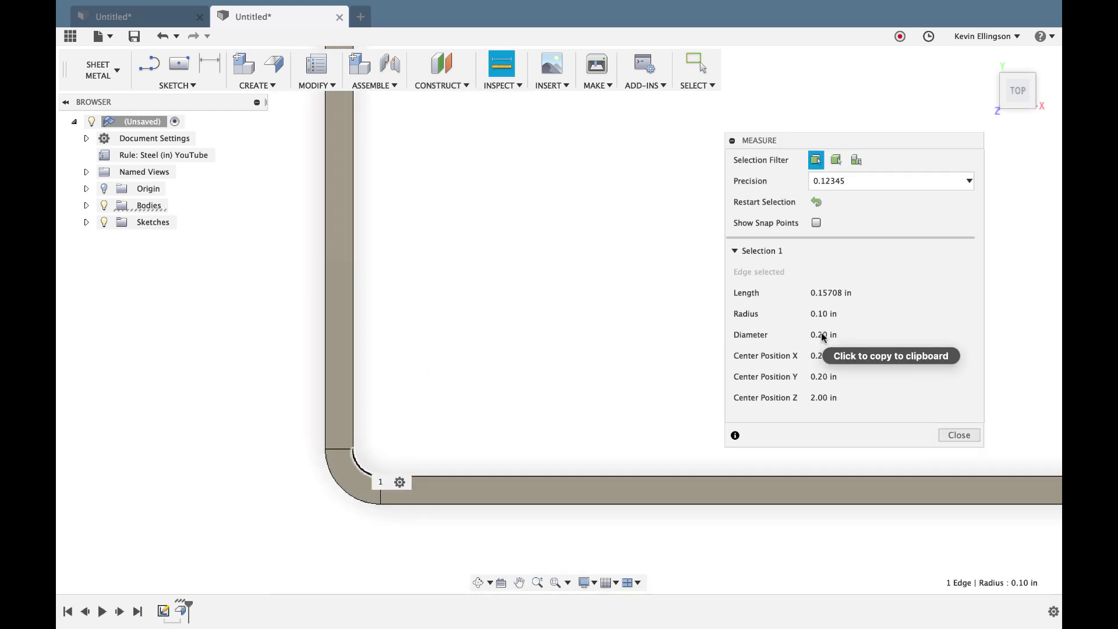
left_click(957, 435)
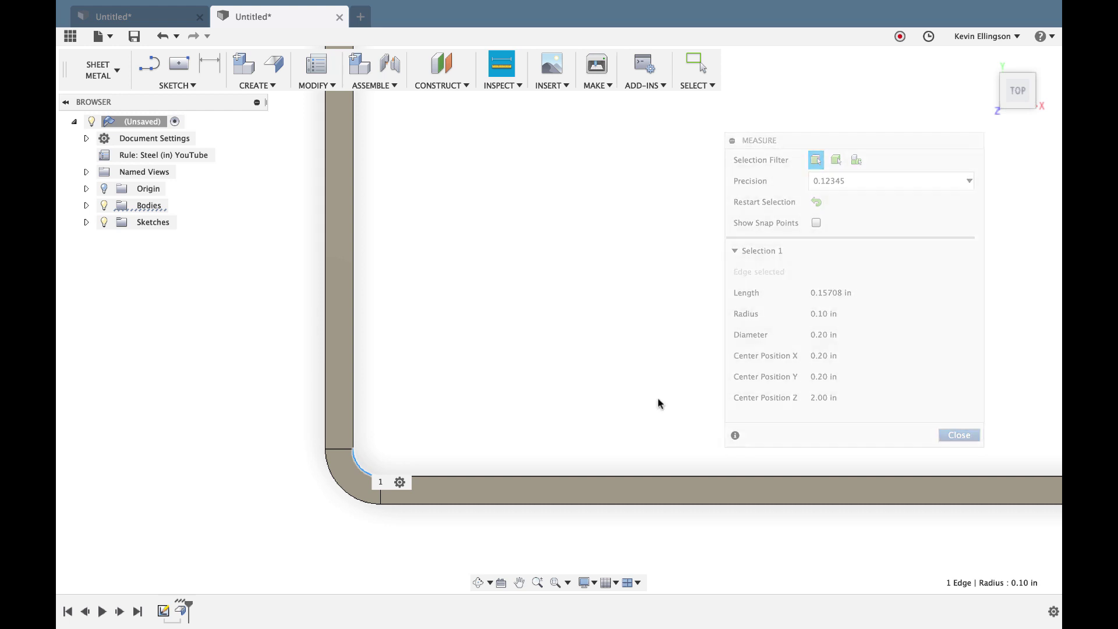
scroll(581, 394, "down", 5)
scroll(572, 399, "down", 2)
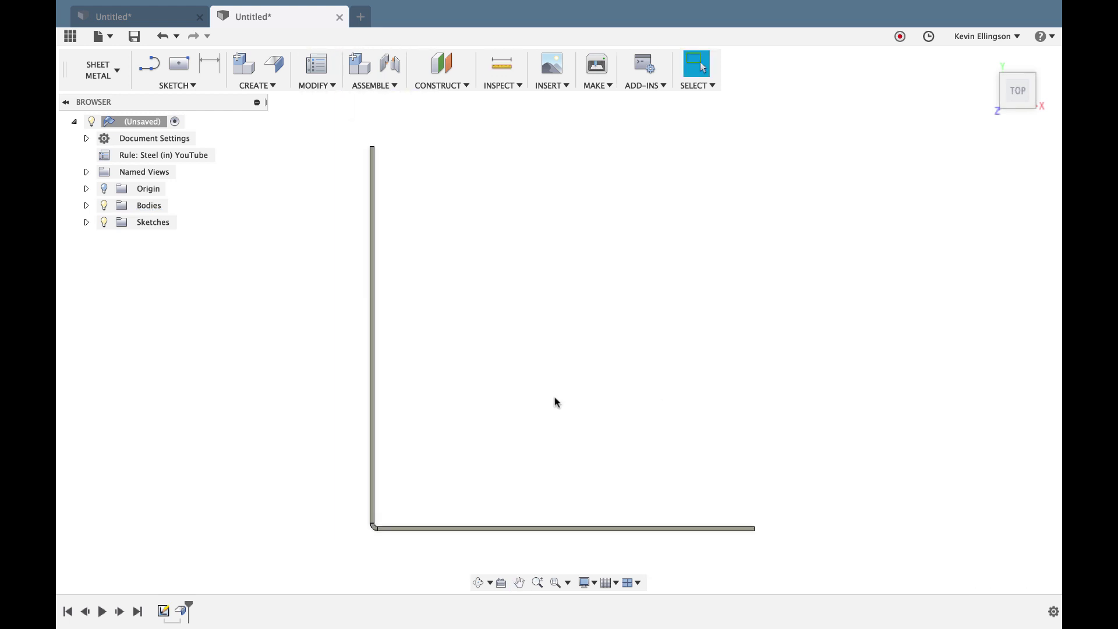
middle_click_drag(542, 399, 504, 338, "shift")
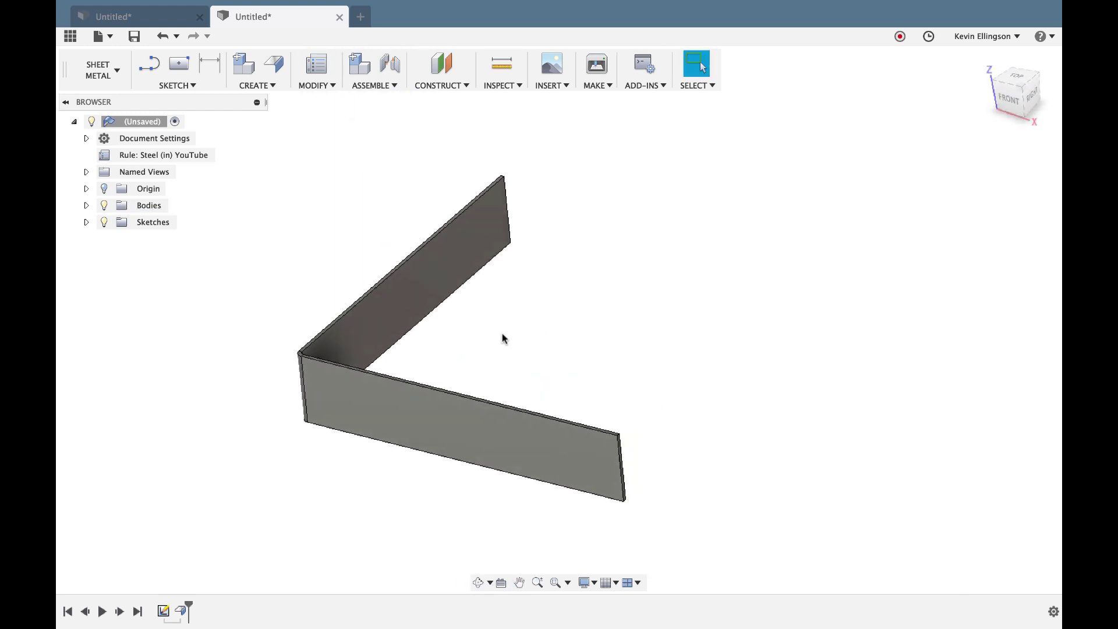
Step: Add a 1.40 in, 90° mitered lip flange to both wall top edges
left_click(273, 64)
scroll(349, 347, "up", 3)
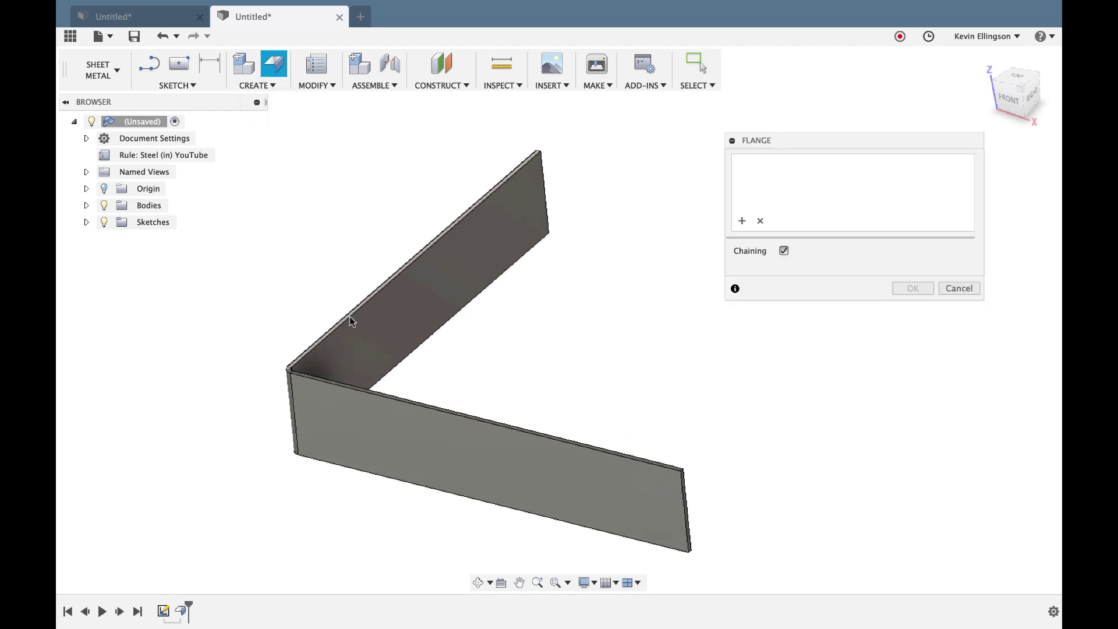
left_click(348, 419)
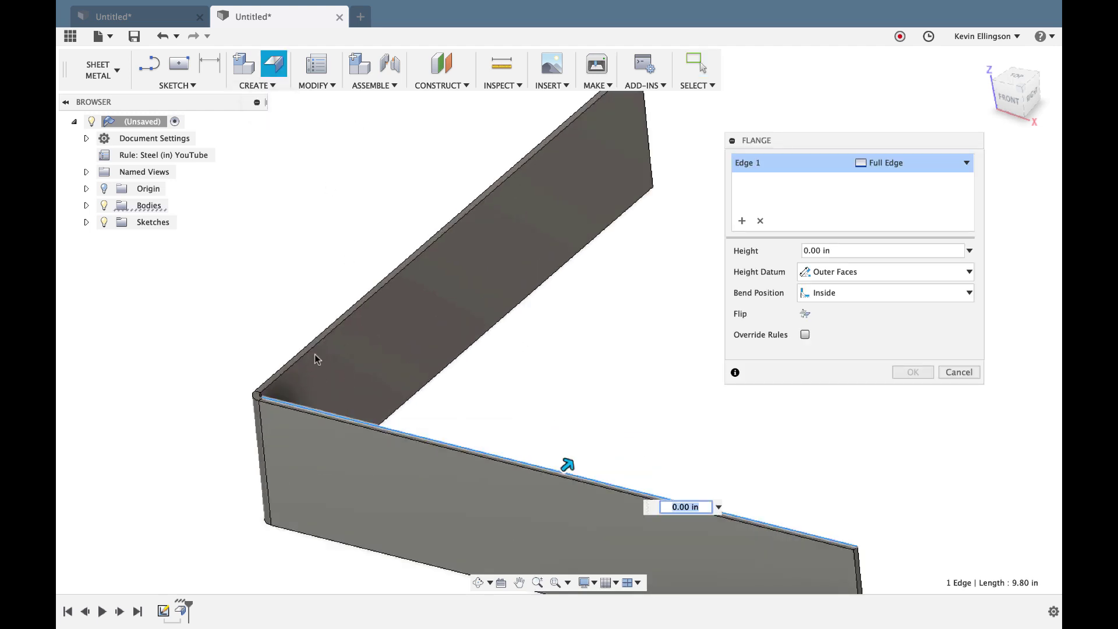
left_click(315, 354)
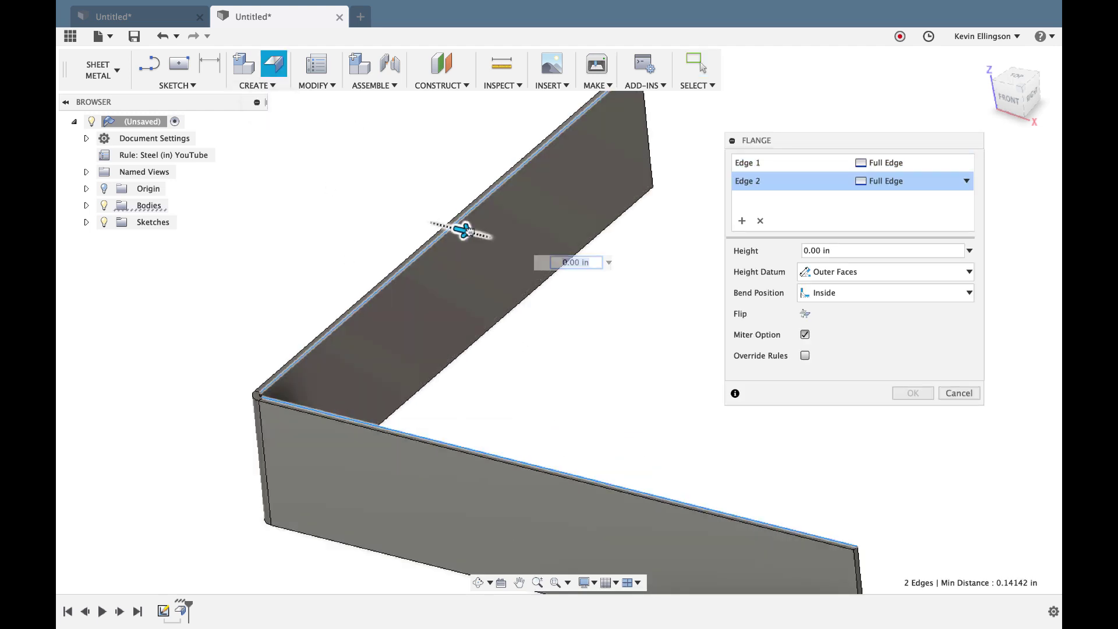
left_click_drag(461, 230, 550, 250)
left_click(924, 415)
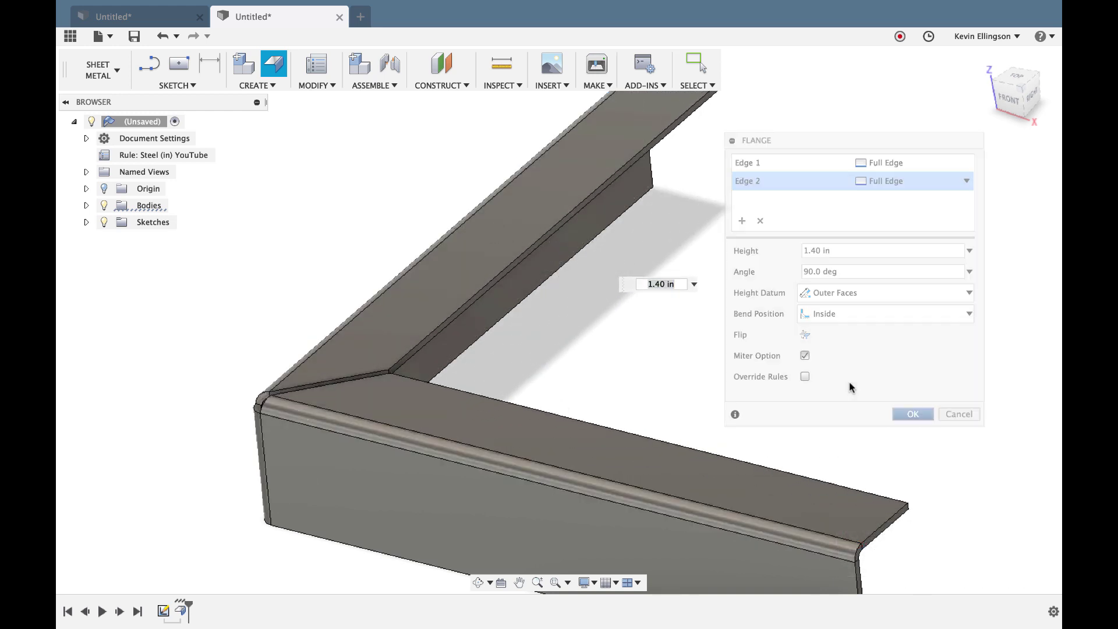
middle_click_drag(913, 199, 805, 255, "shift")
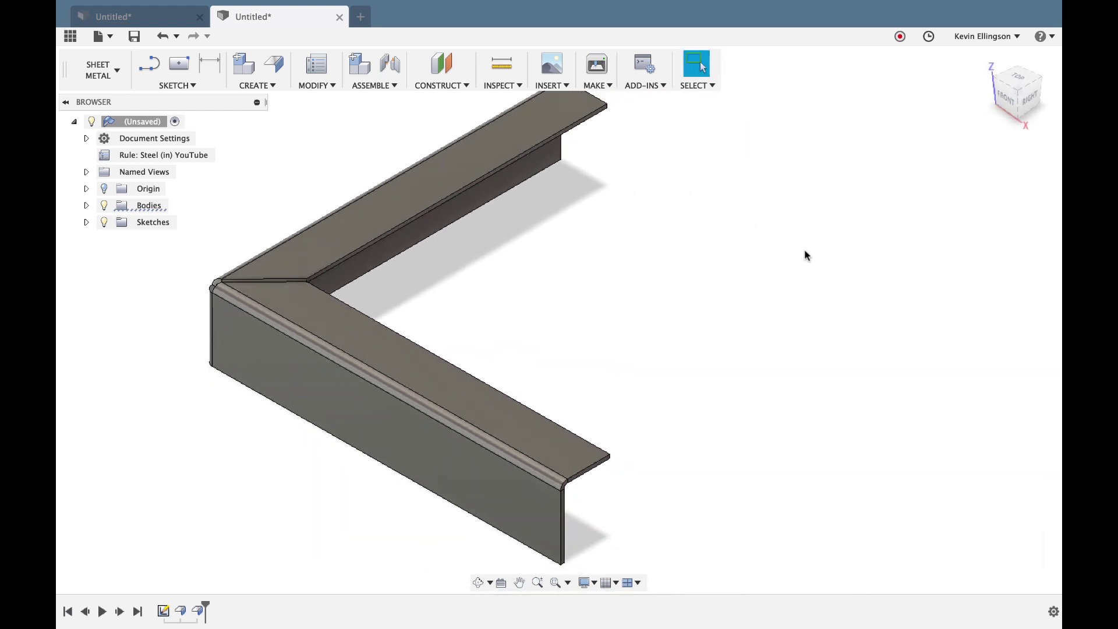
left_click(322, 85)
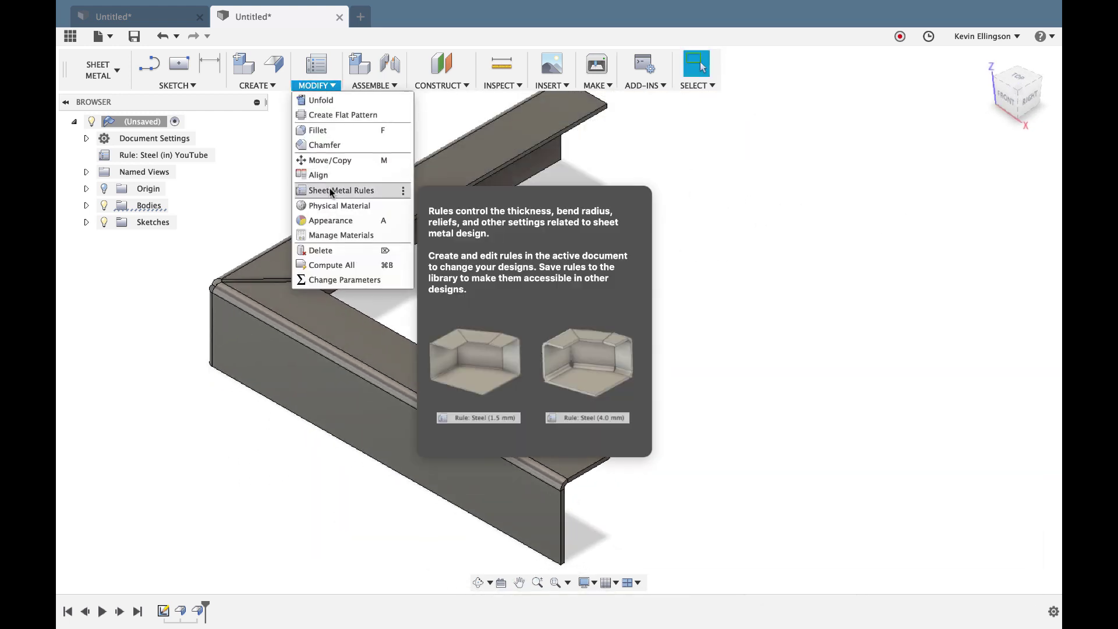
Step: Edit the Steel (in) YouTube rule so 3 Bend Intersection relief is Intersection, and save
left_click(330, 191)
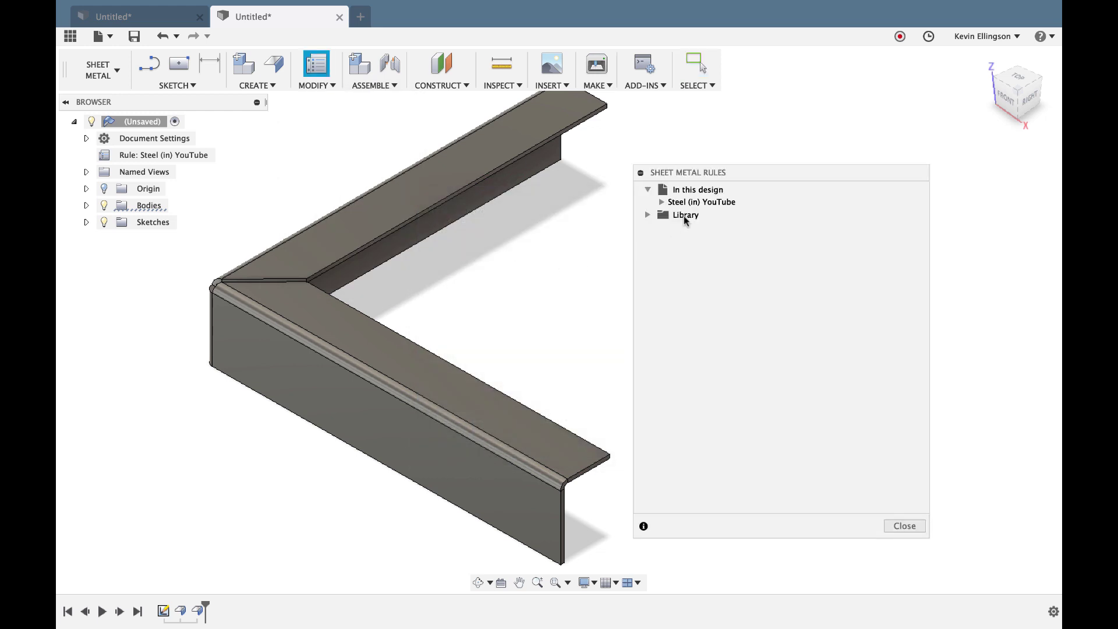
left_click(704, 202)
left_click(742, 202)
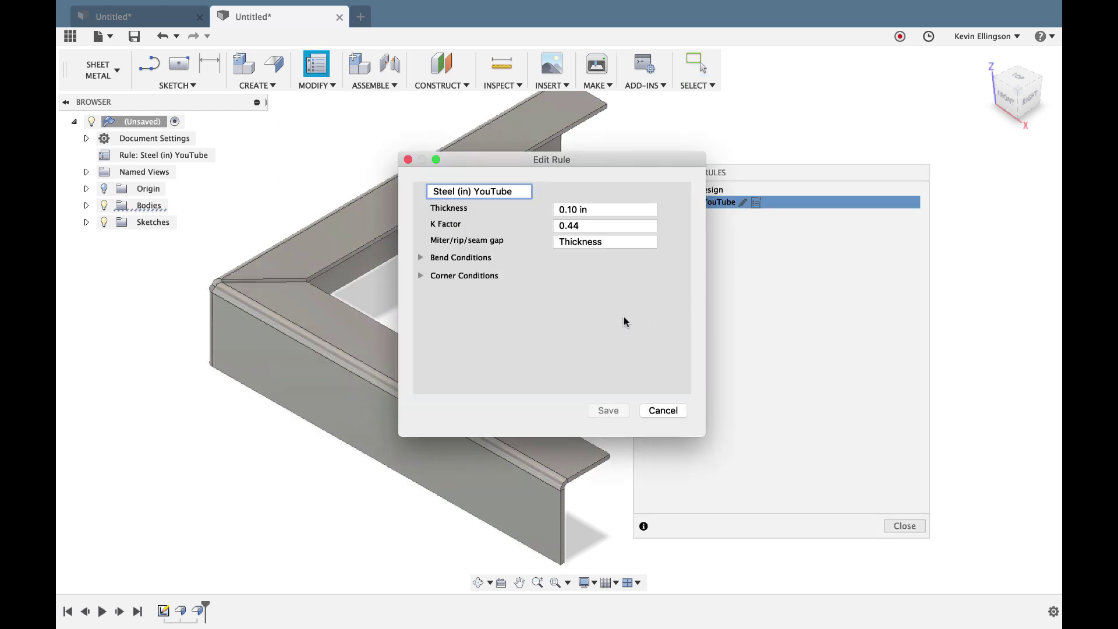
left_click(420, 276)
left_click(433, 309)
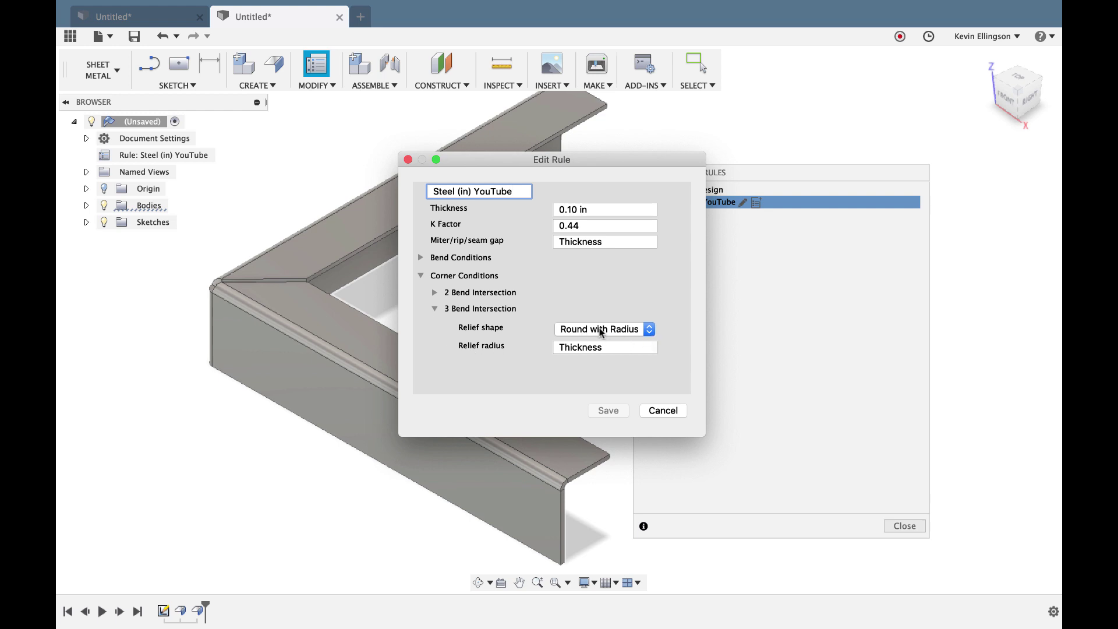
left_click(649, 330)
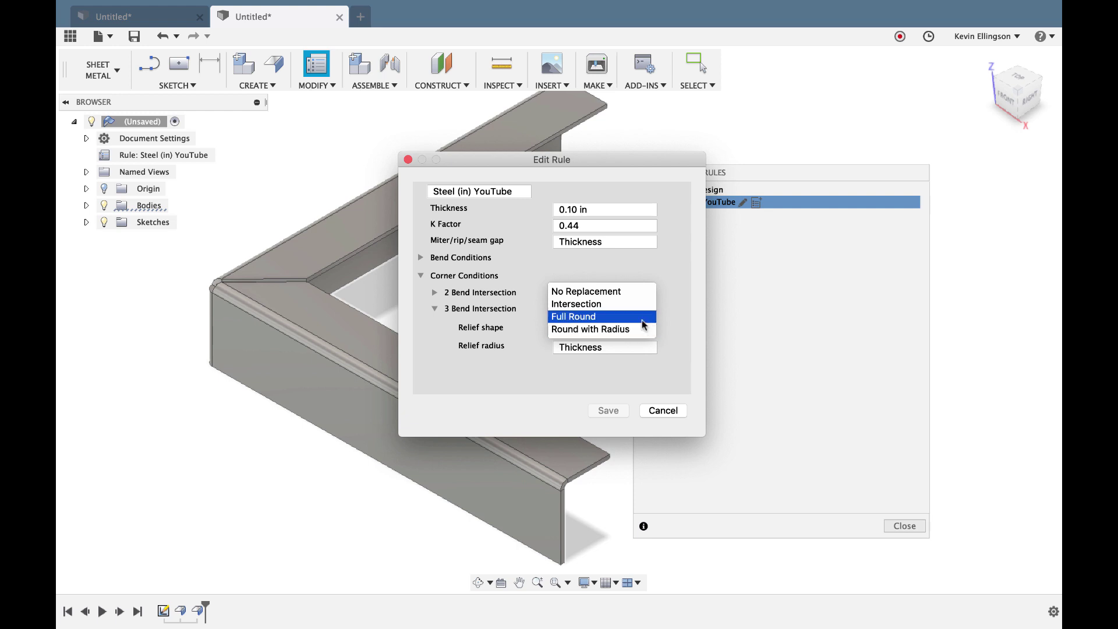
left_click(639, 304)
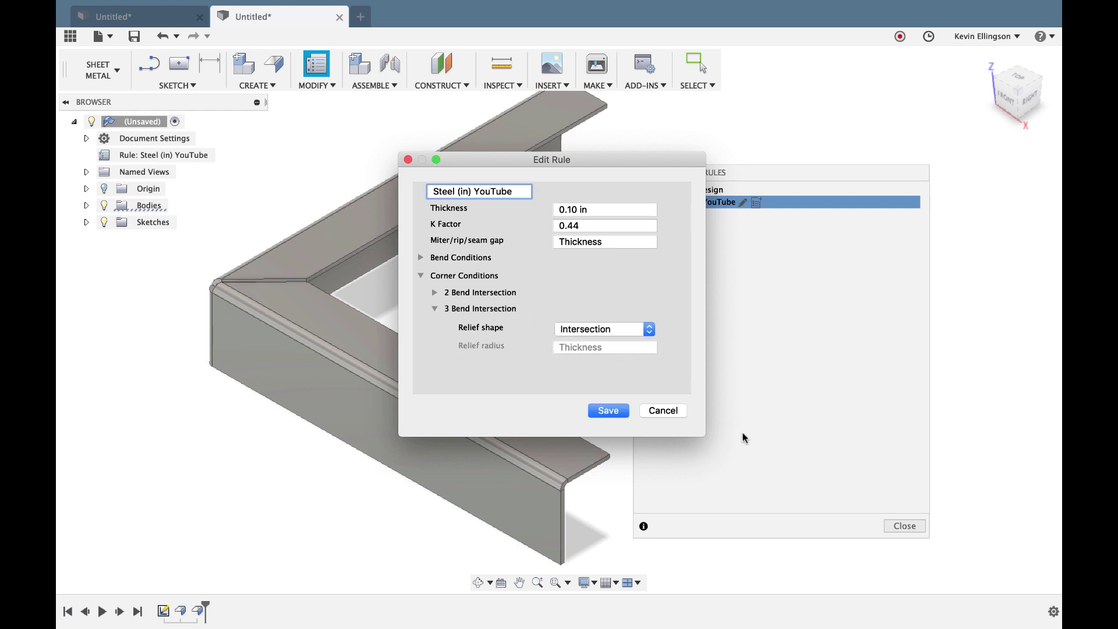
left_click(607, 410)
left_click(904, 526)
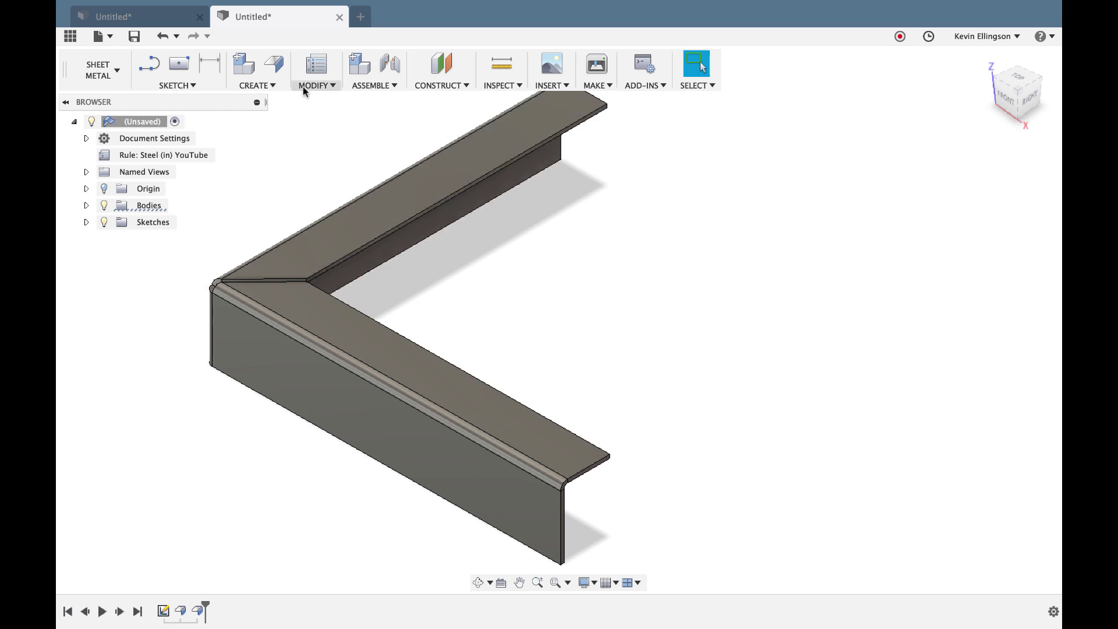
Step: Create a flat pattern with the upper flange face stationary, inspect the V notch, then exit
left_click(321, 85)
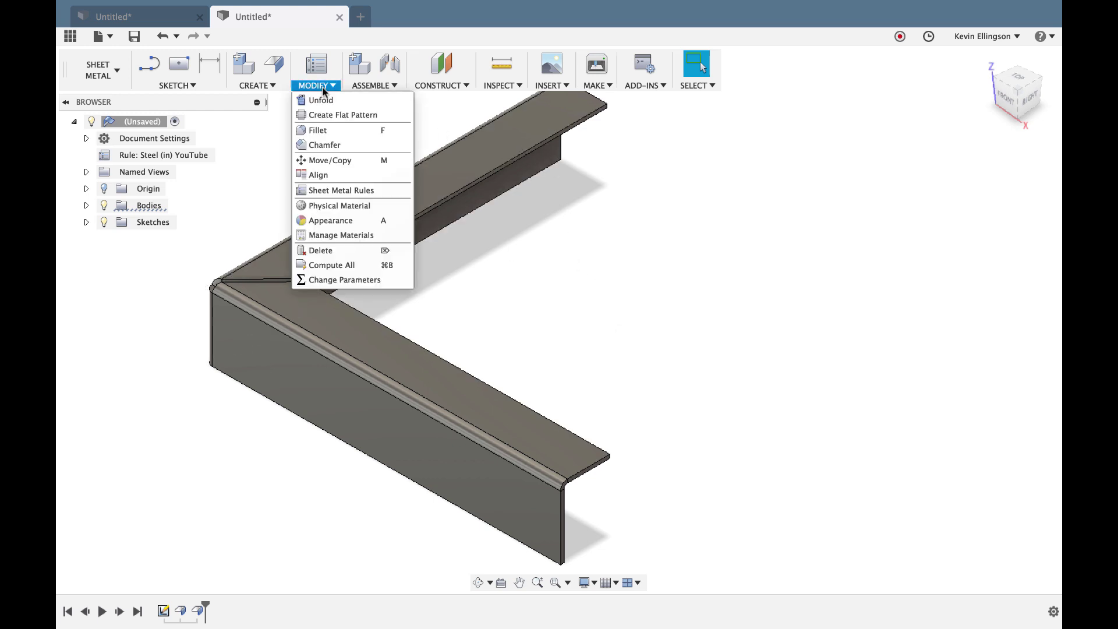
left_click(326, 114)
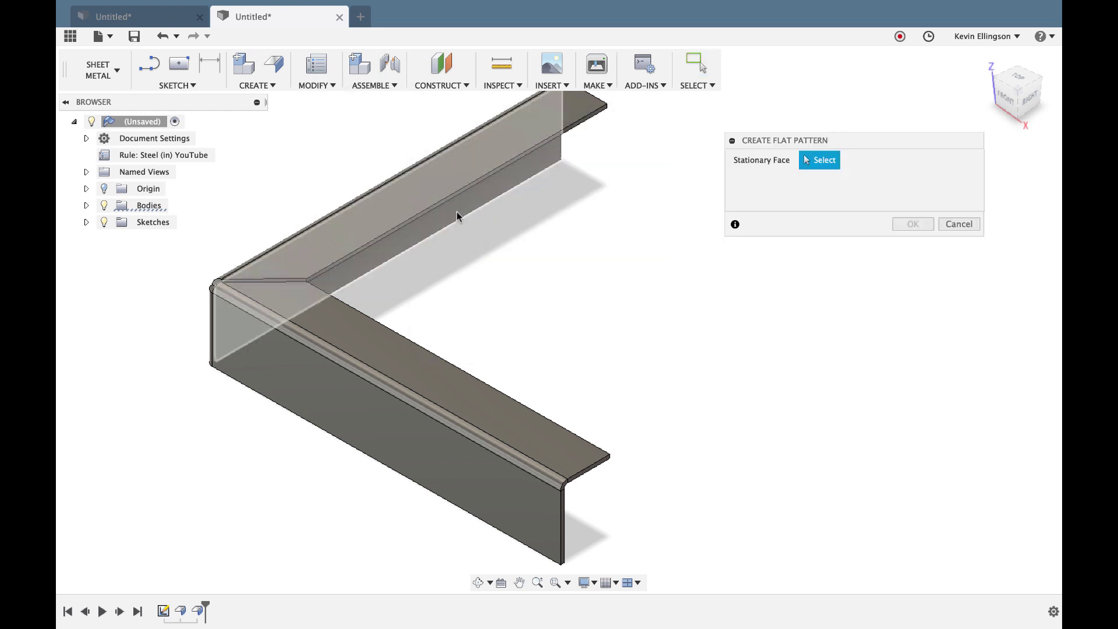
left_click(456, 211)
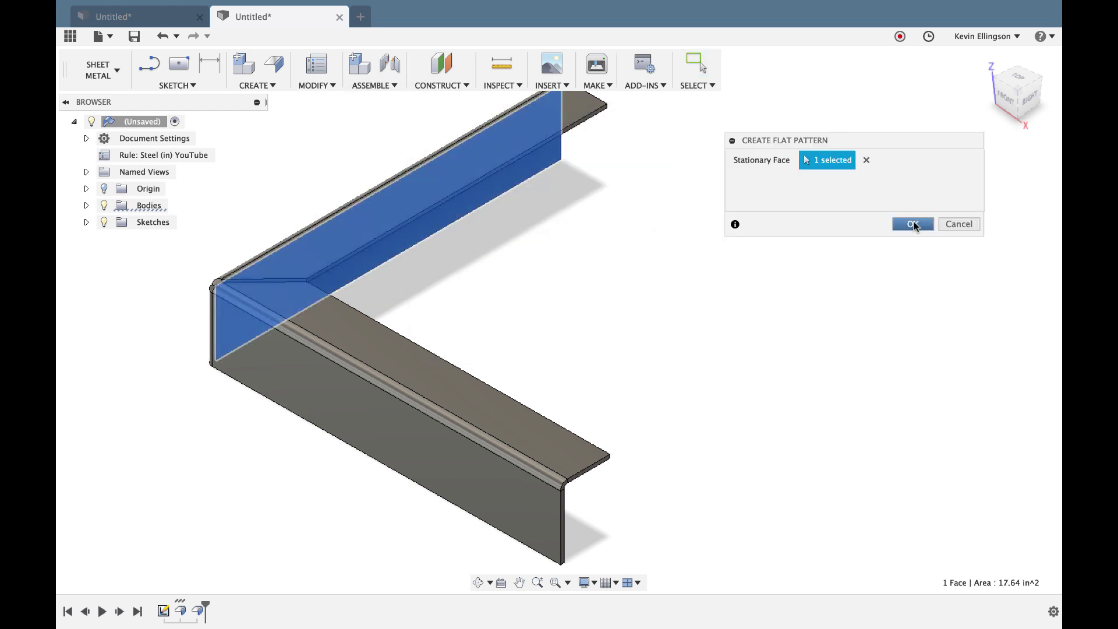
left_click(912, 224)
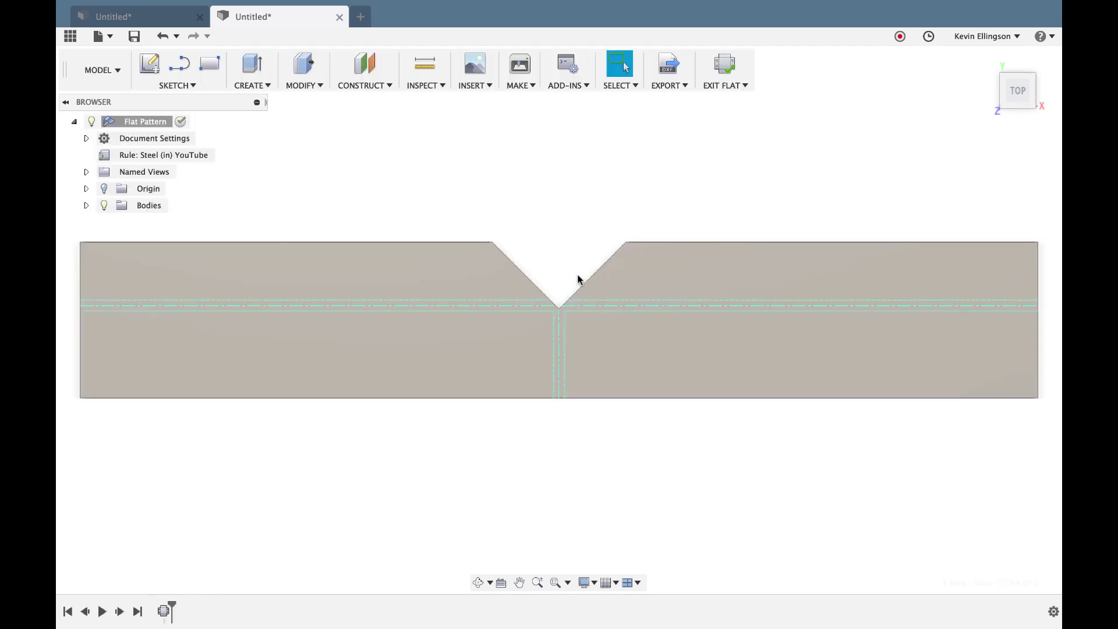
scroll(550, 291, "up", 5)
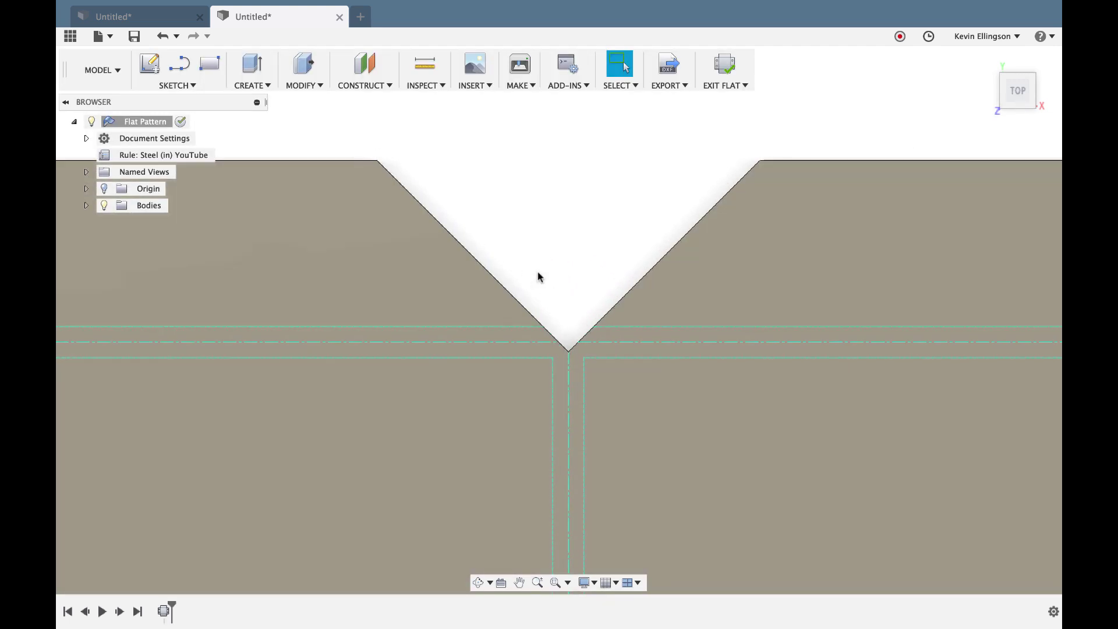
scroll(547, 273, "down", 3)
left_click(724, 64)
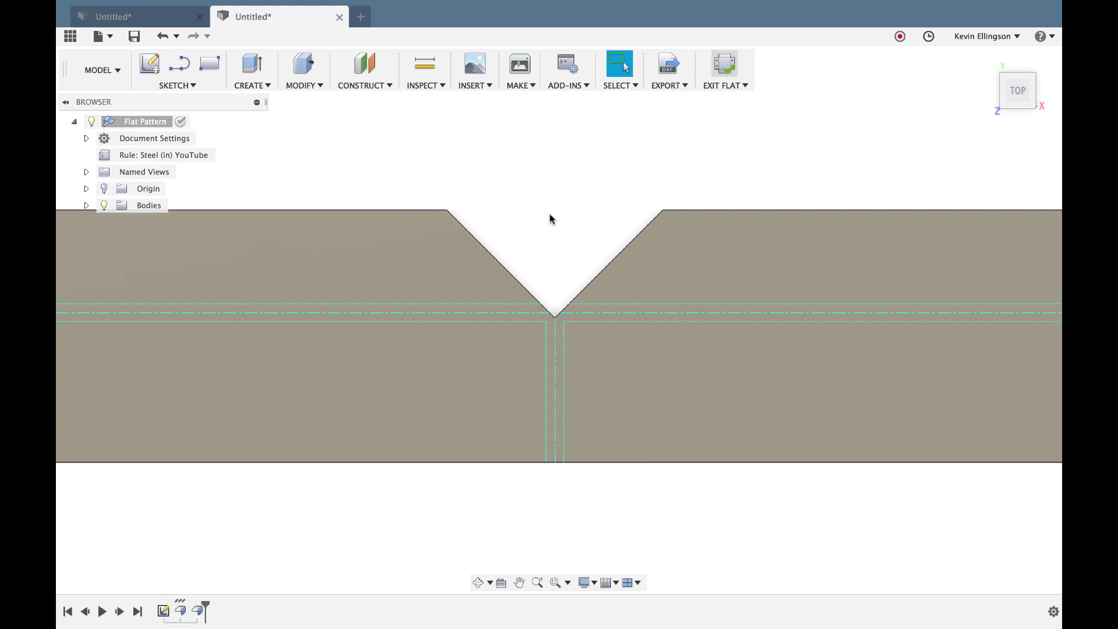
left_click(320, 87)
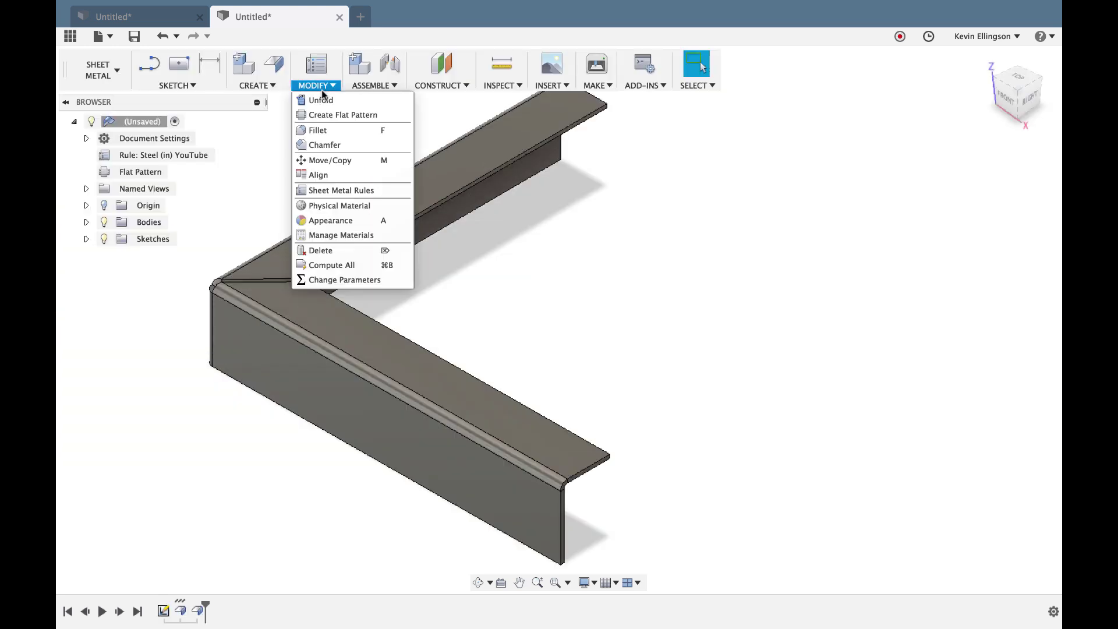
Step: Change the Steel (in) YouTube rule's 3 Bend Intersection relief shape to Full Round and save
left_click(324, 192)
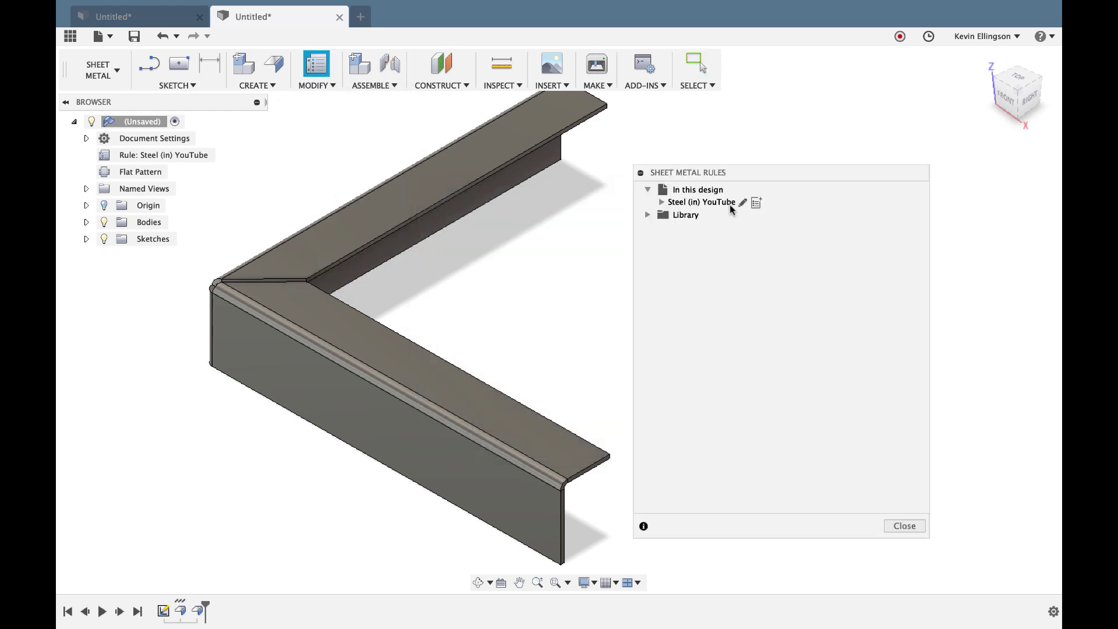
left_click(741, 202)
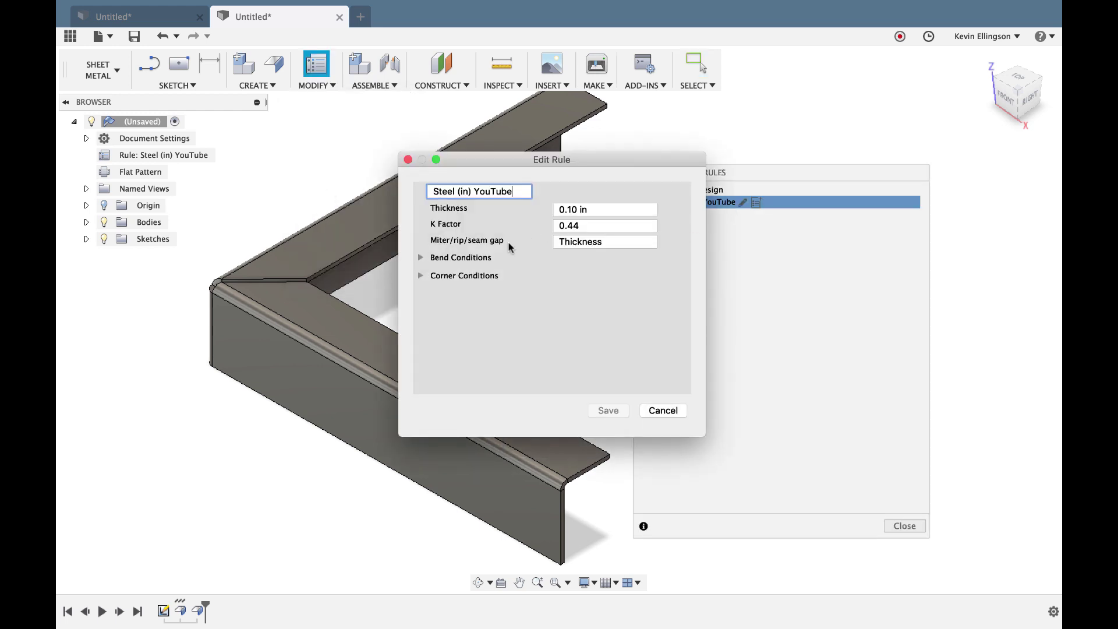
left_click(418, 276)
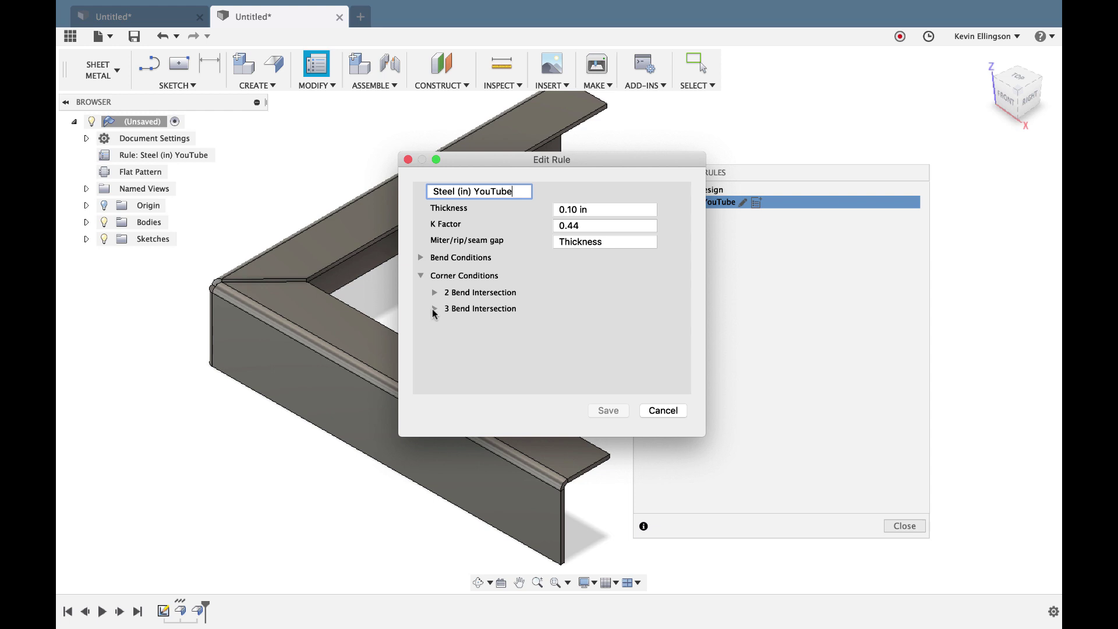
left_click(433, 309)
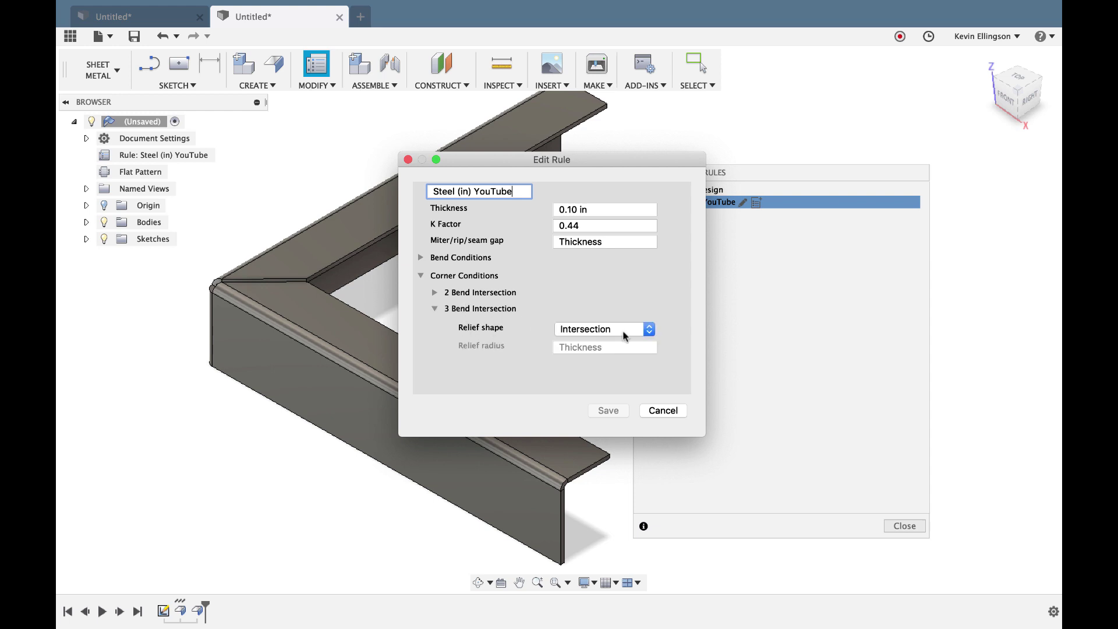
left_click(650, 330)
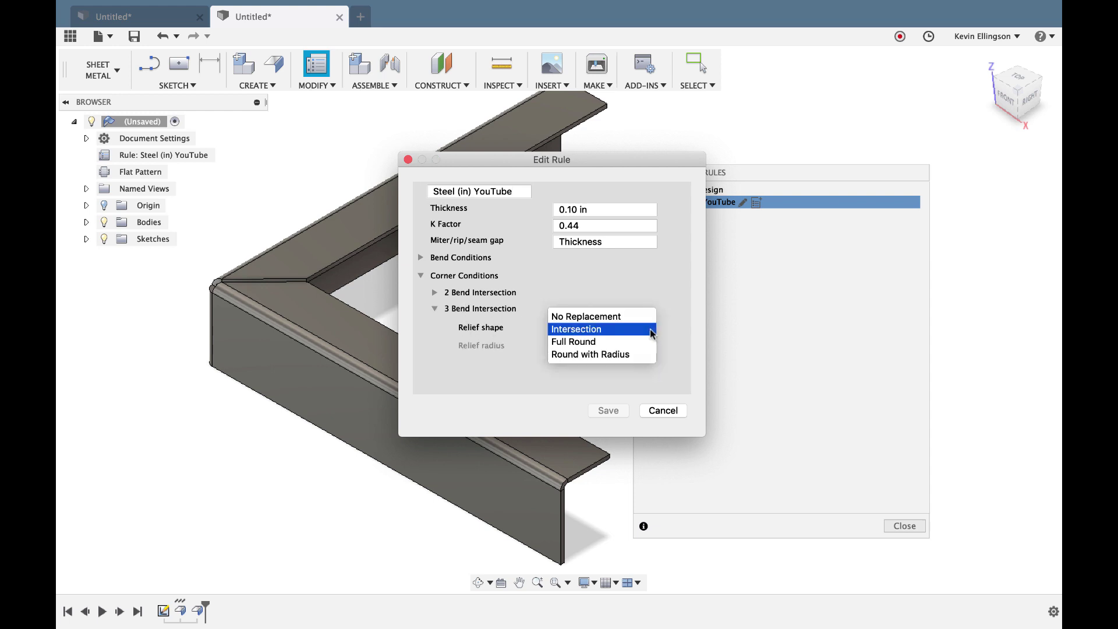
left_click(634, 341)
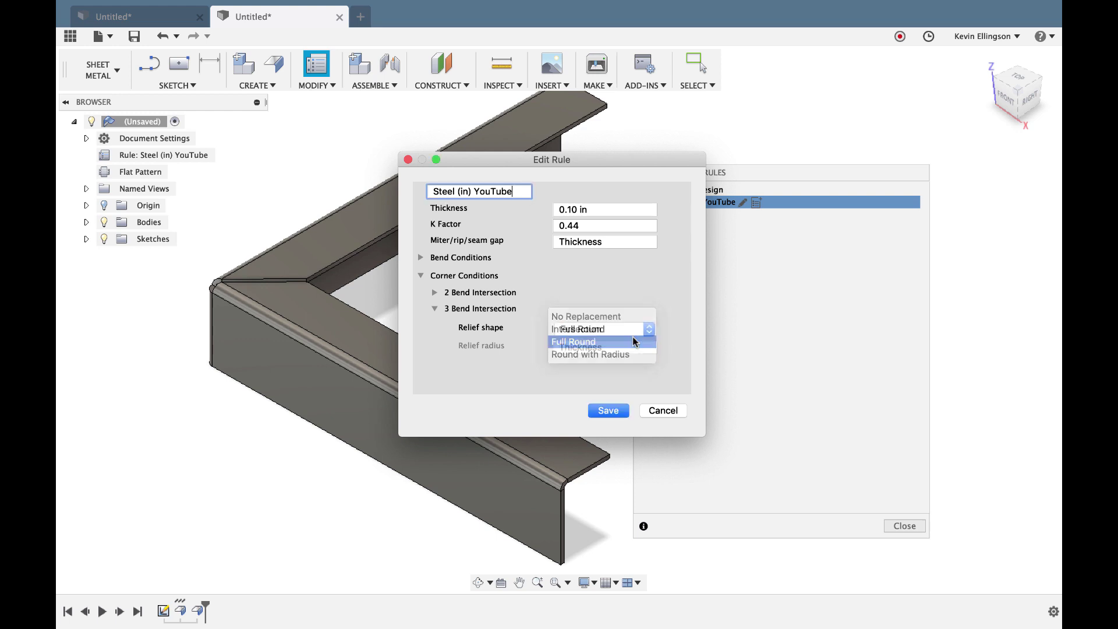
left_click(607, 411)
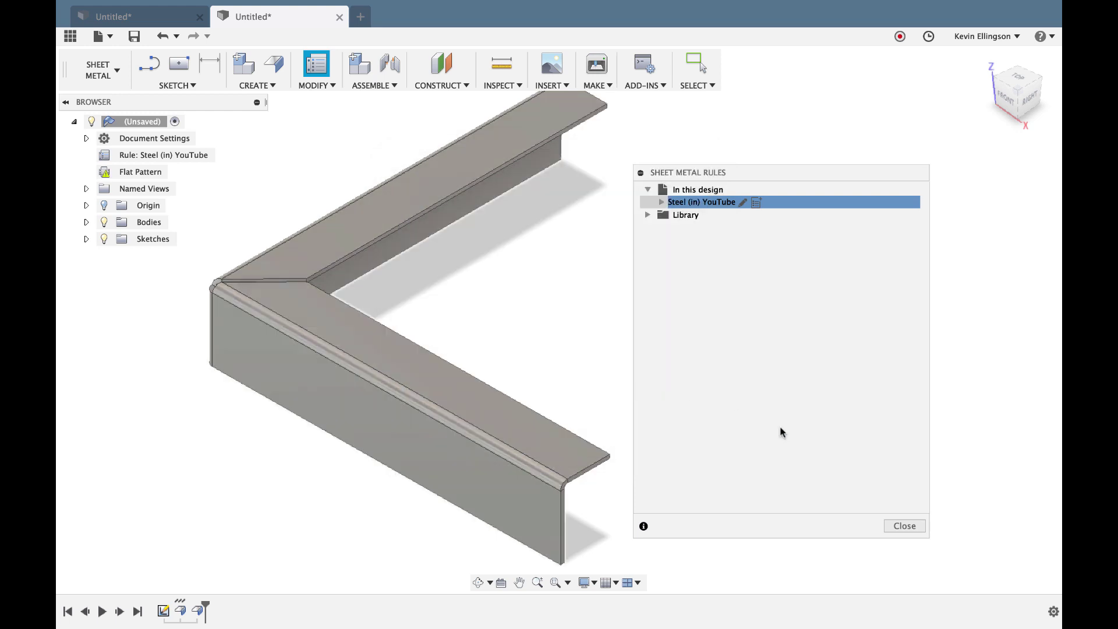
left_click(905, 527)
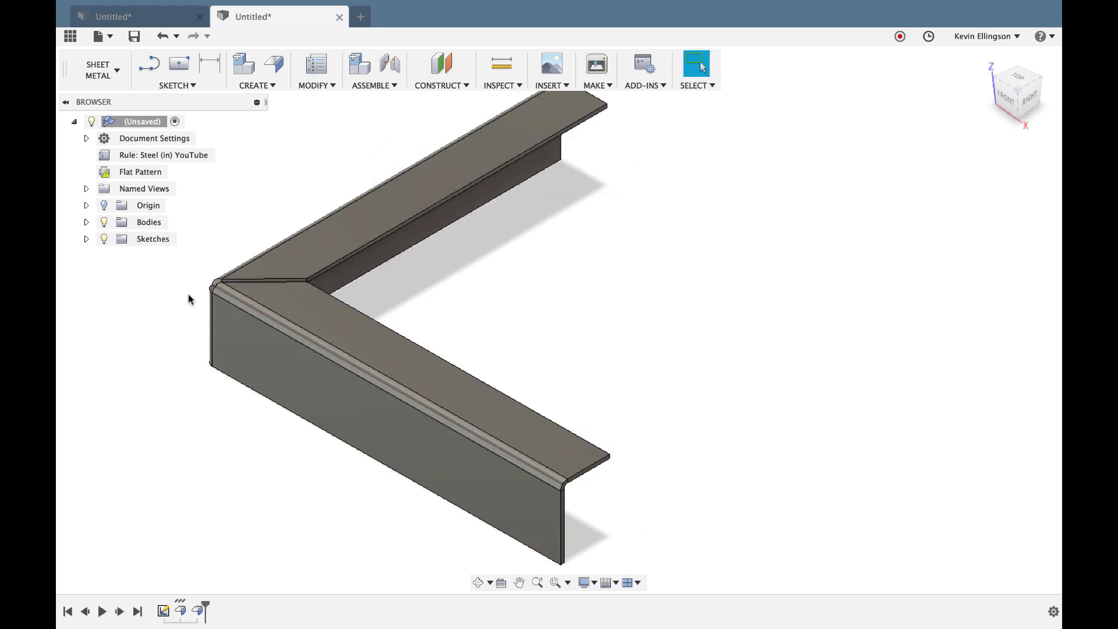
Step: Activate the flat pattern to check the rounded notch, exit to home view, and start a new design
right_click(139, 176)
left_click(152, 182)
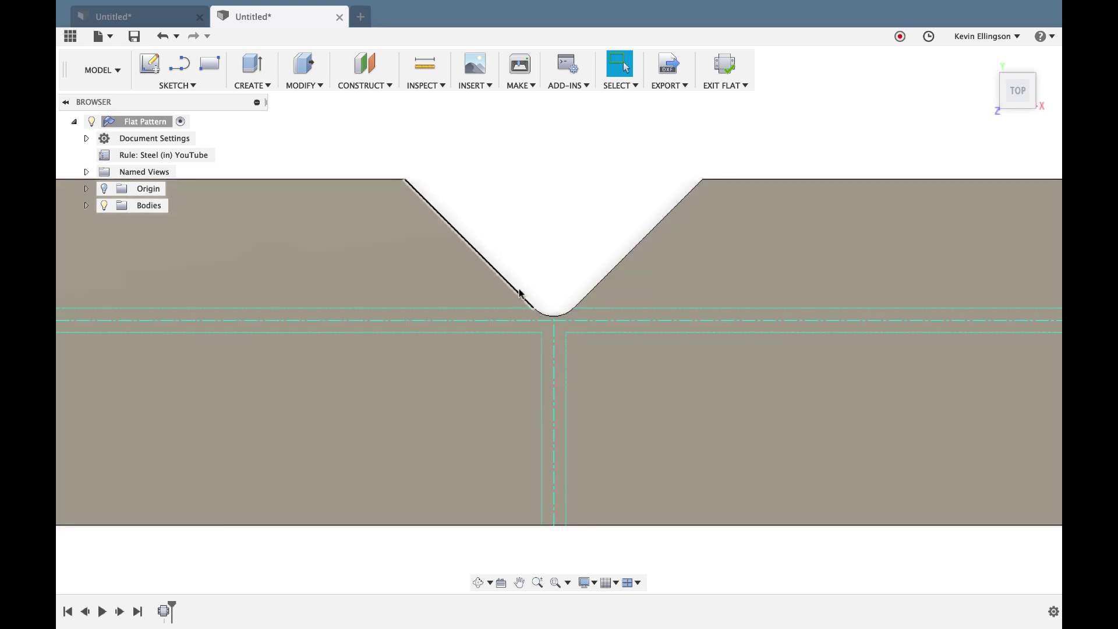
left_click(721, 67)
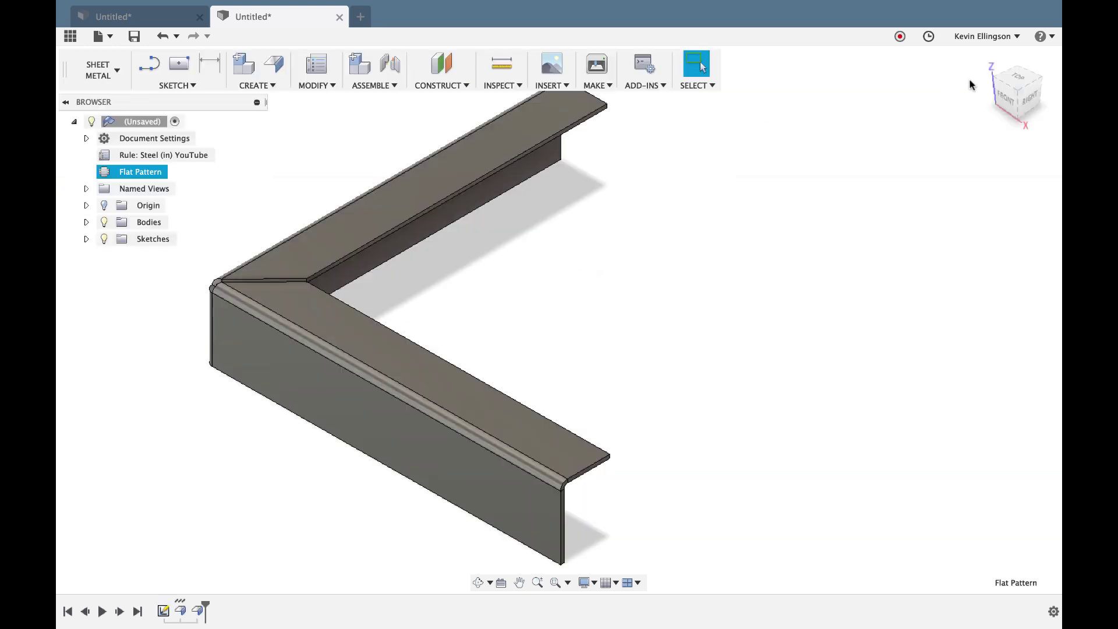
left_click(986, 61)
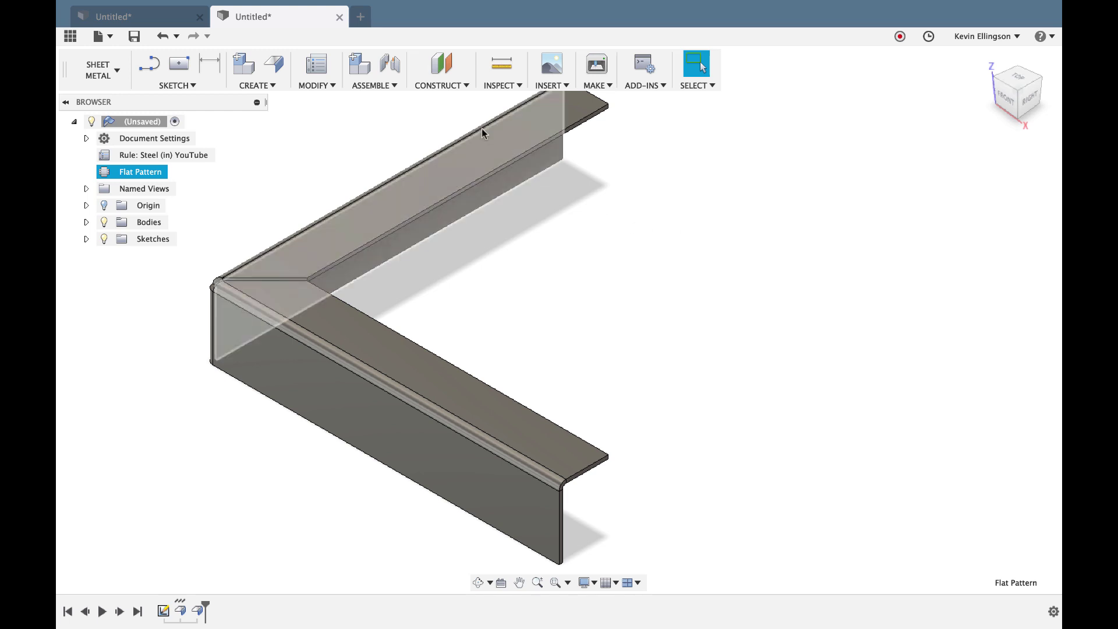
left_click(361, 18)
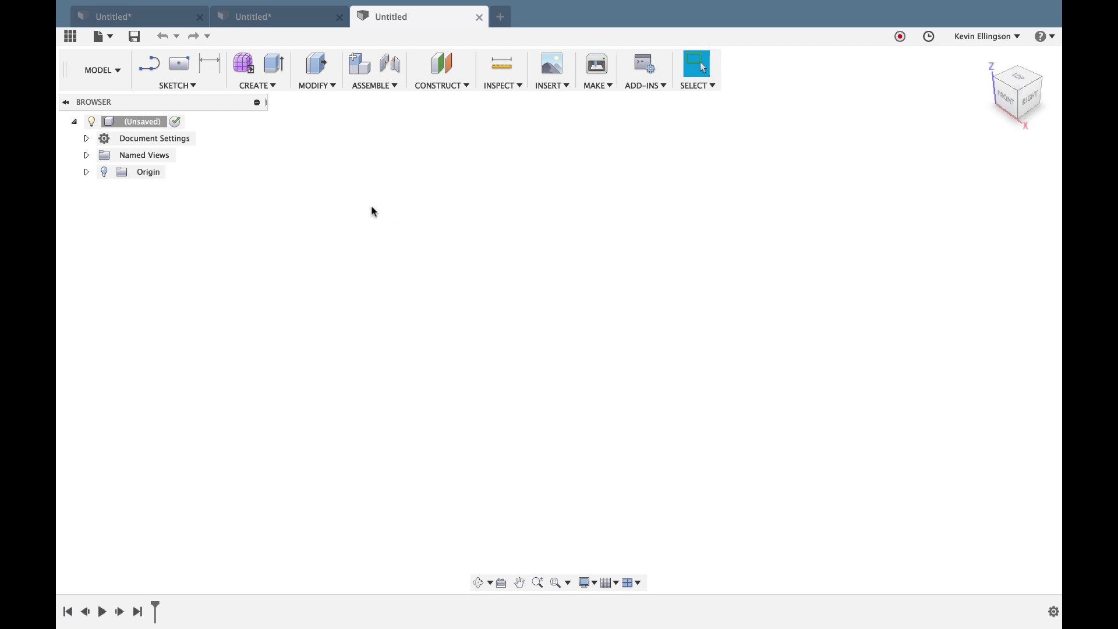
Step: Sketch a 5 × 5 in center rectangle at the origin on the XY plane
left_click(179, 64)
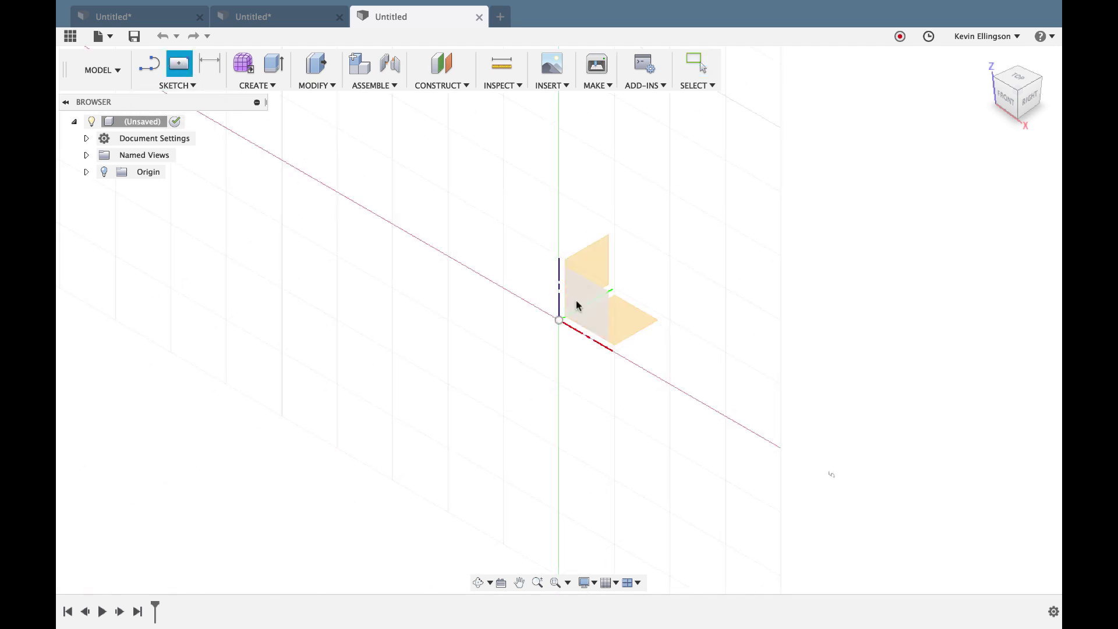
left_click(633, 319)
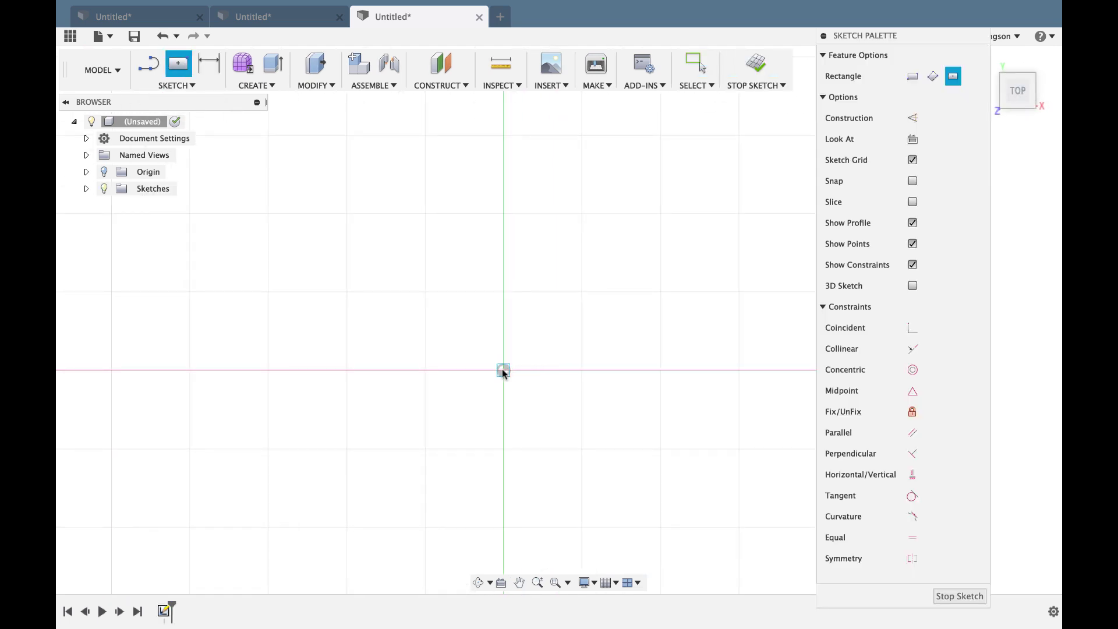
left_click(503, 370)
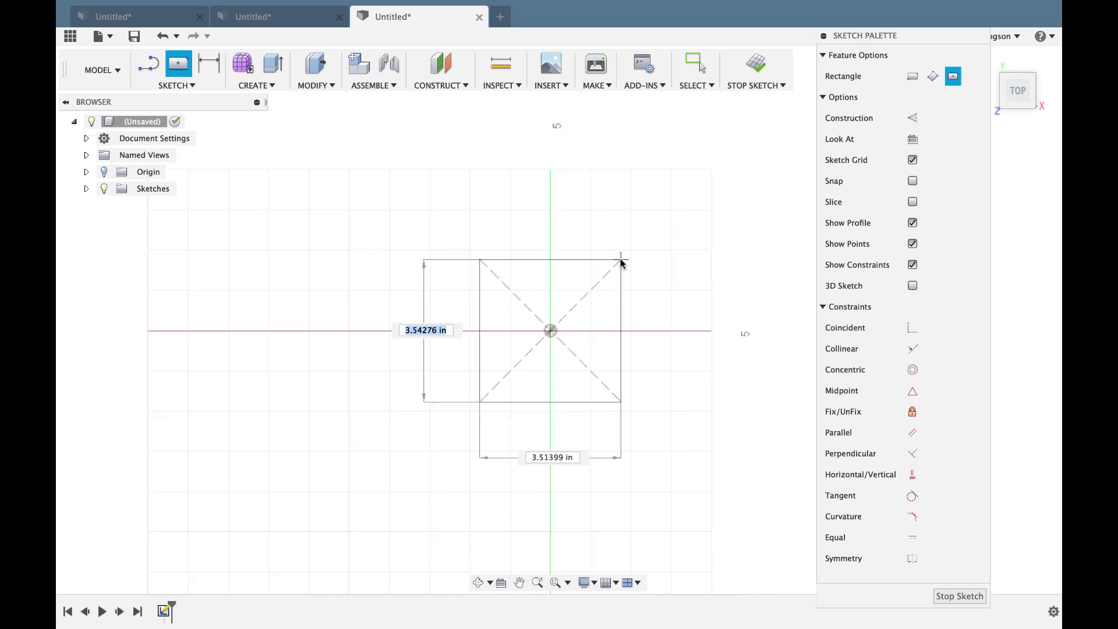
type("5")
key("Tab")
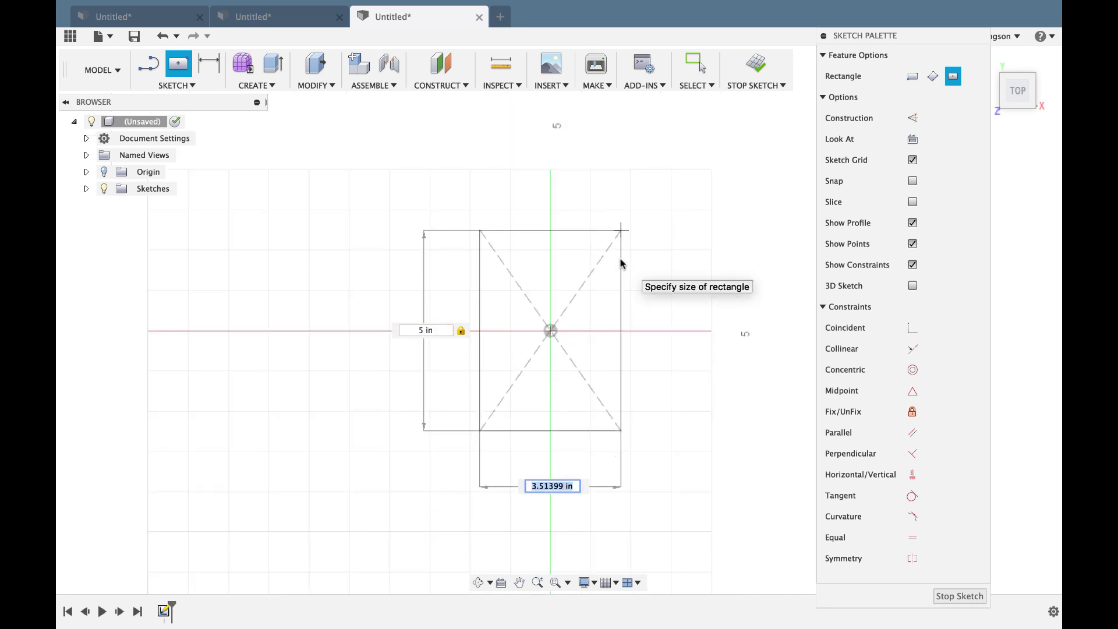
type("5")
key("Return")
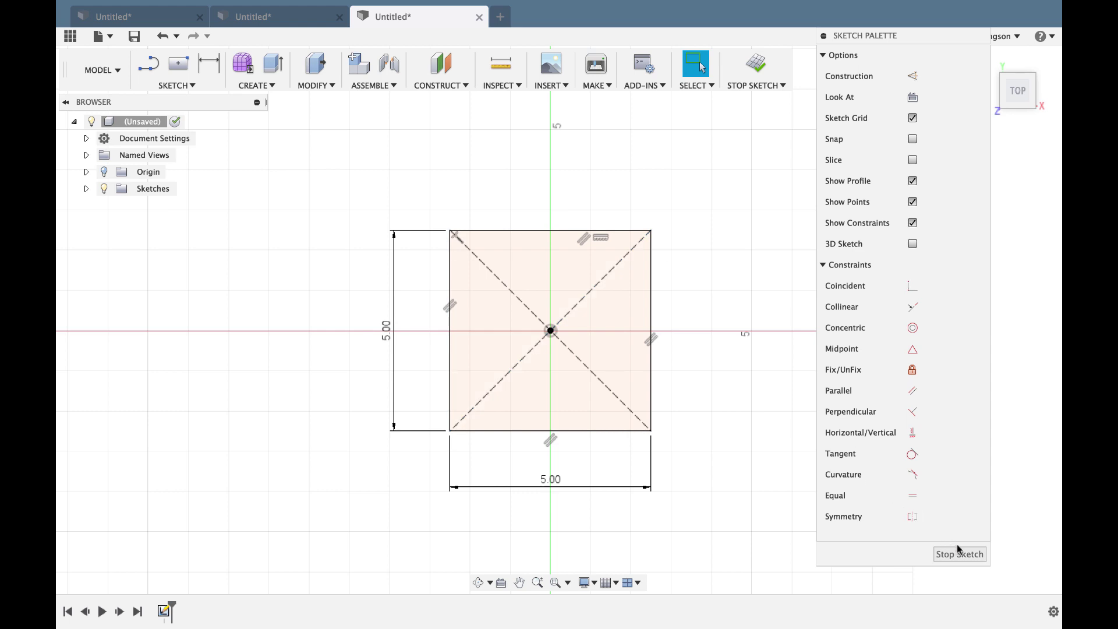
left_click(959, 554)
left_click(985, 59)
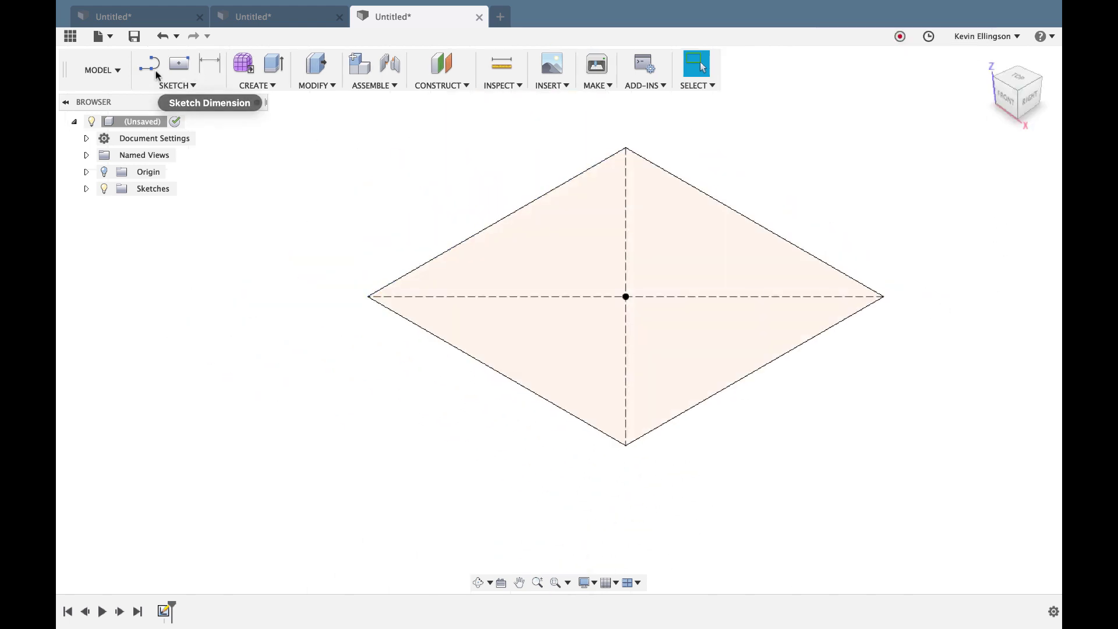
Step: Turn the square into a flat sheet-metal plate with a Sheet Metal flange as a new body
left_click(102, 70)
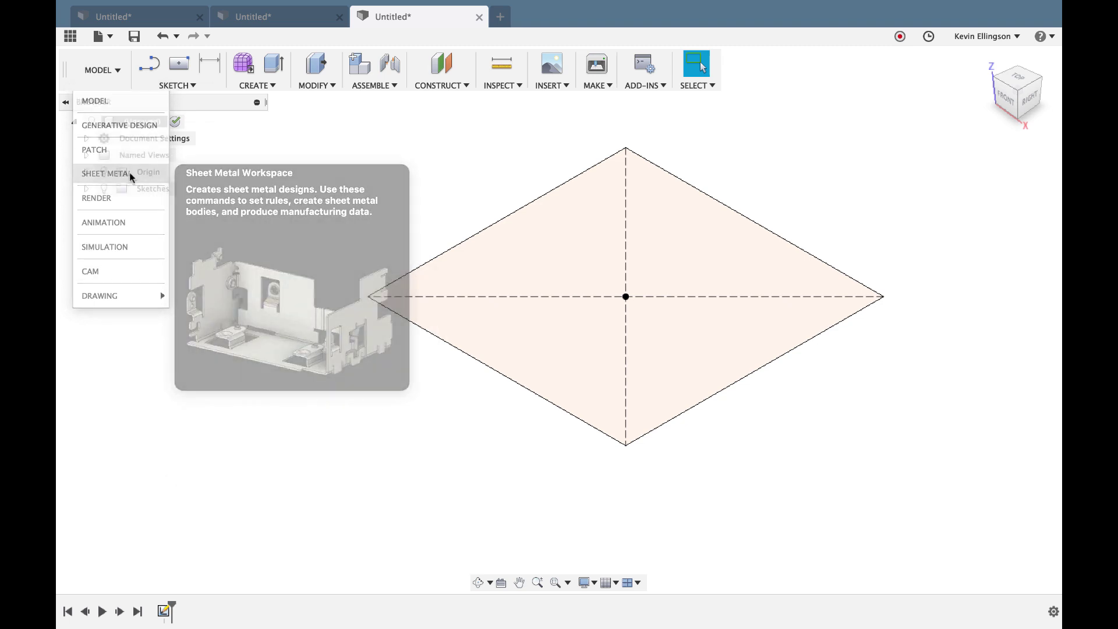
left_click(122, 173)
left_click(273, 64)
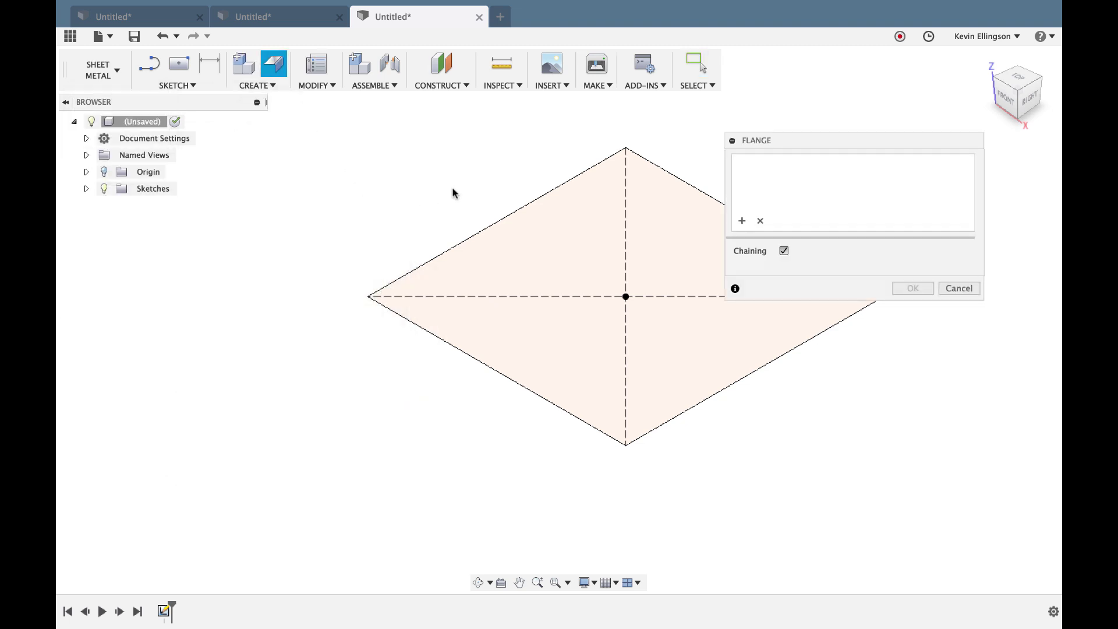
left_click(590, 199)
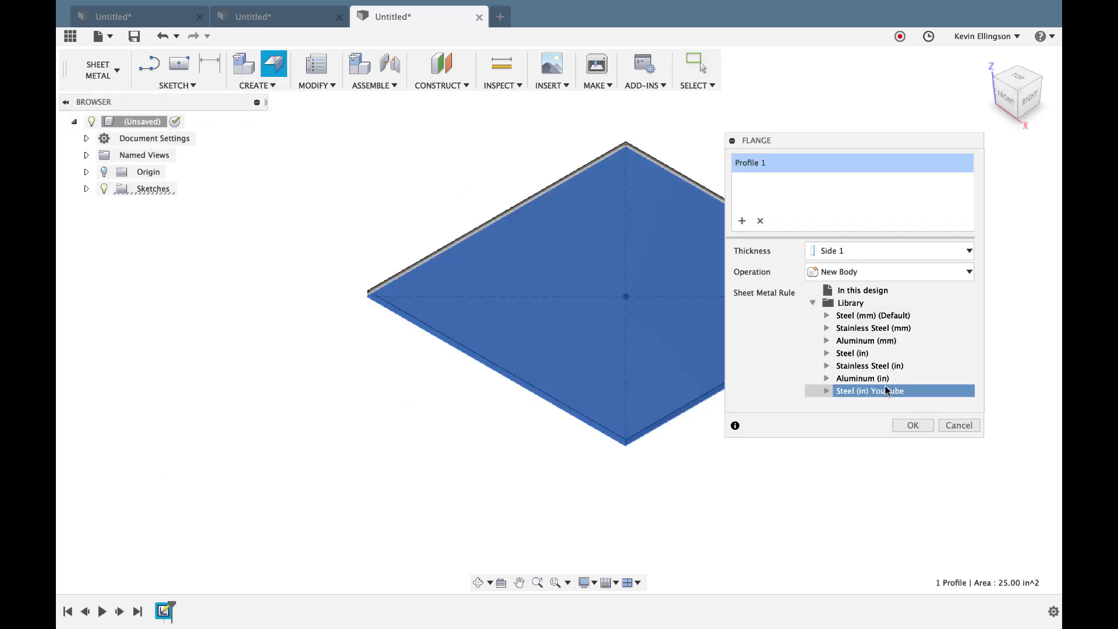
left_click(906, 428)
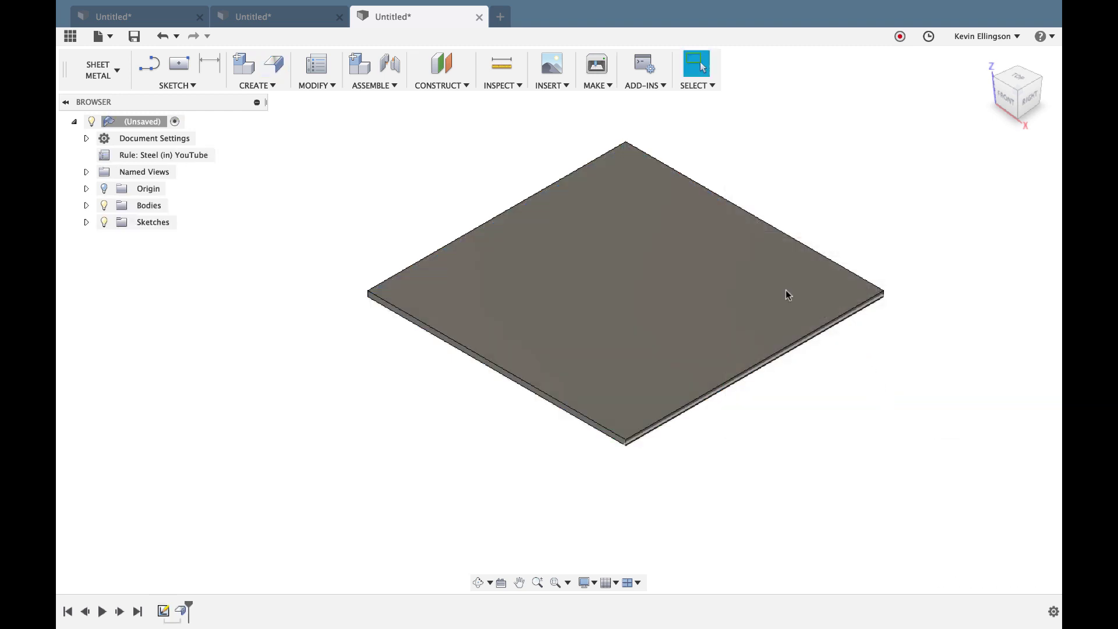
Step: Start a new flange and select all four edges of the square plate
left_click(273, 64)
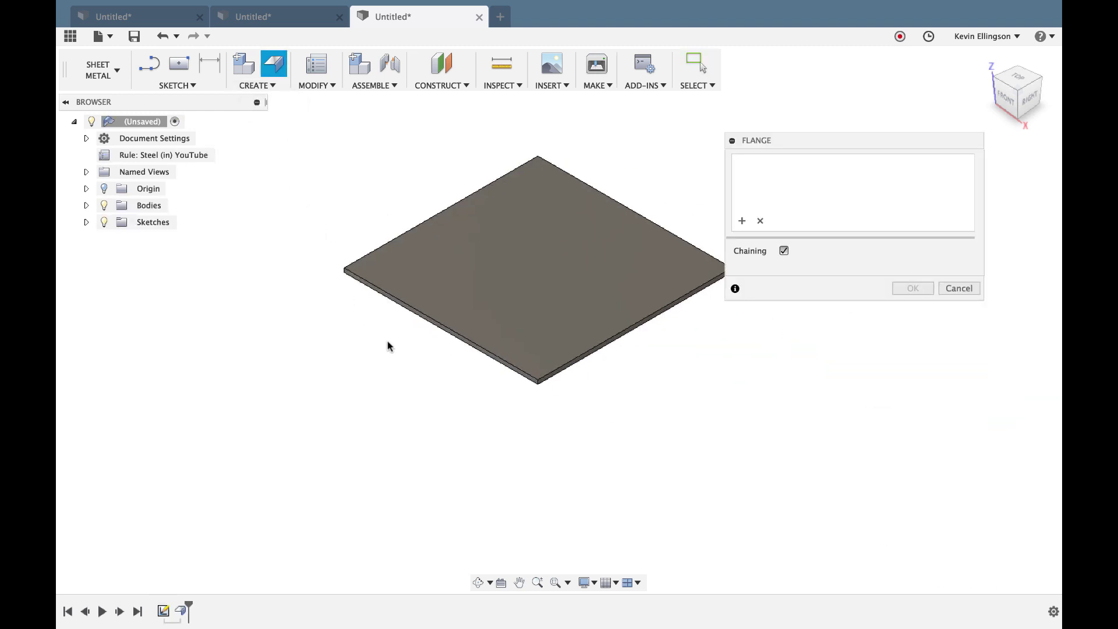
scroll(407, 329, "up", 2)
left_click(425, 319)
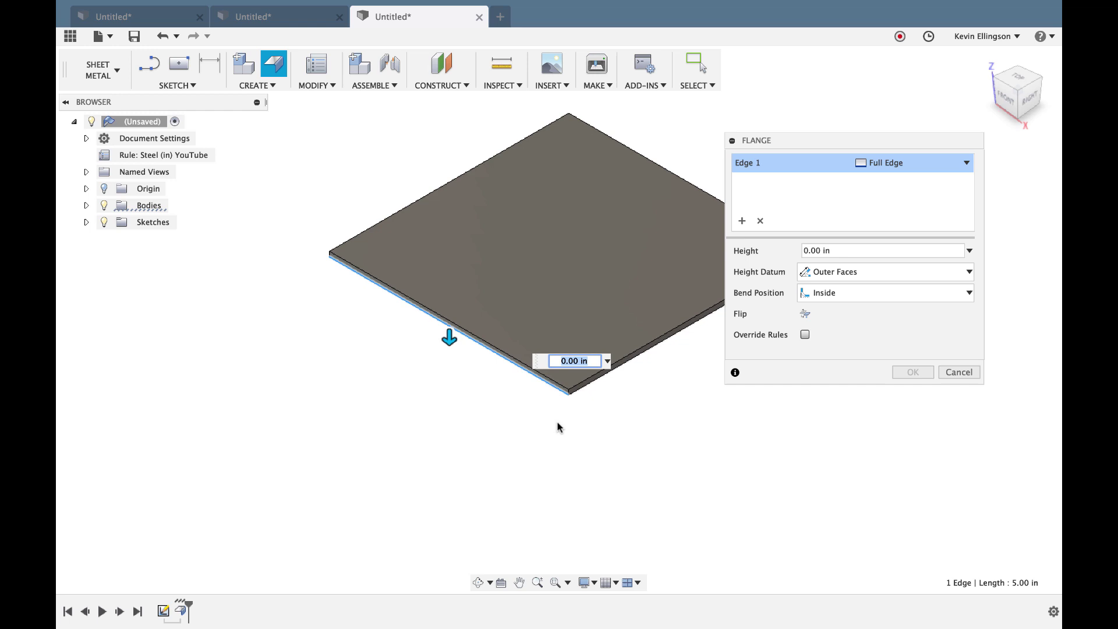
left_click(591, 390)
middle_click_drag(584, 407, 444, 349, "shift")
left_click(504, 284)
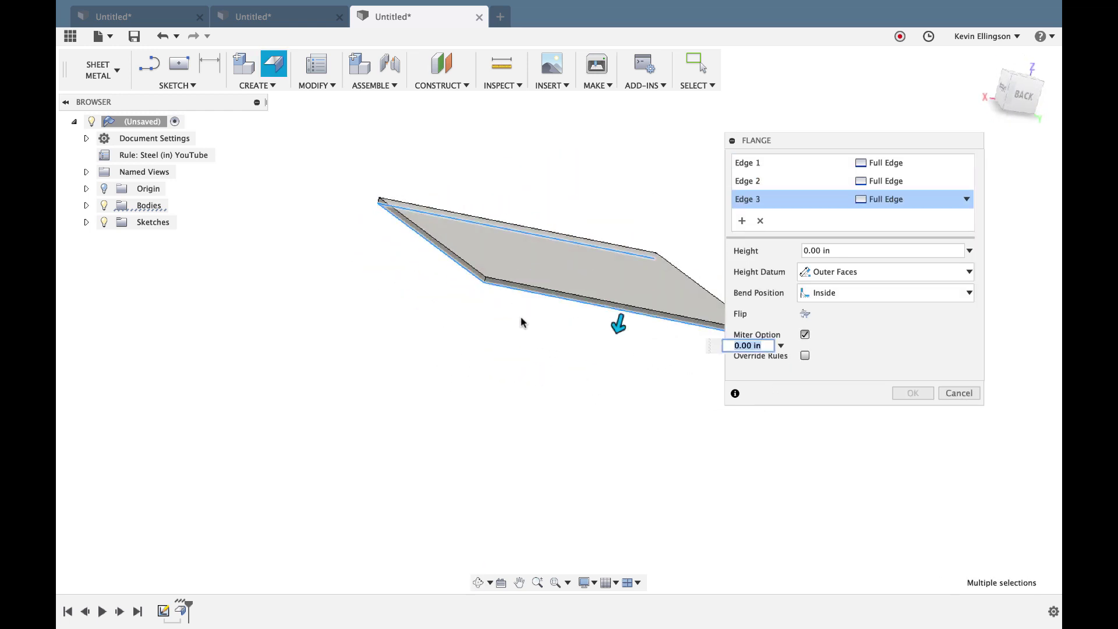
middle_click_drag(521, 322, 421, 297, "shift")
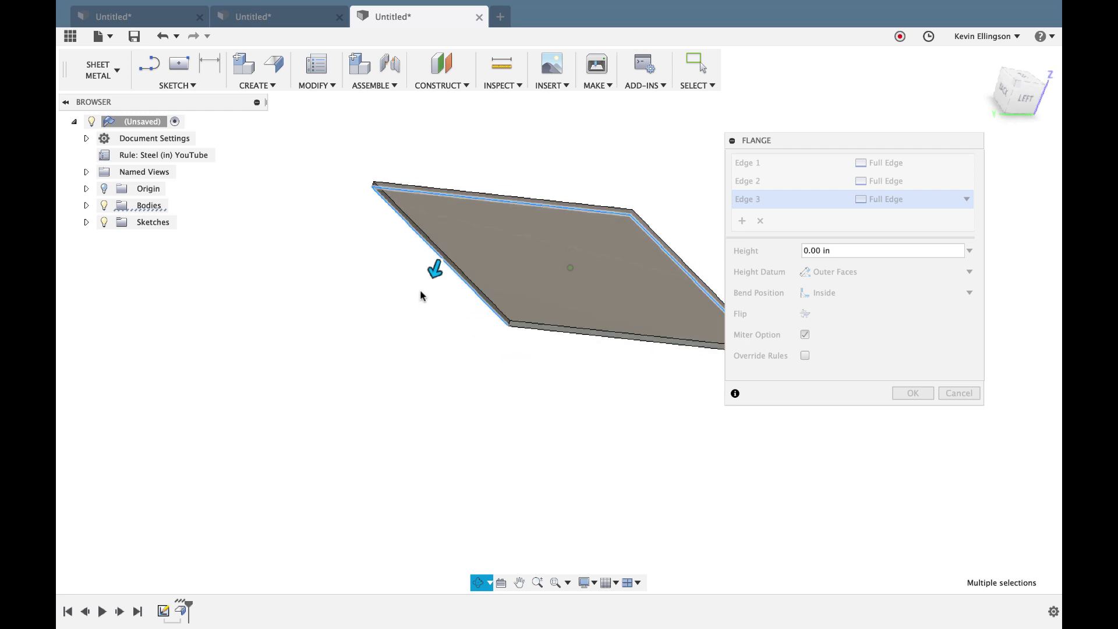
left_click(540, 320)
Step: Set the mitered flanges to 2.50 in high, splayed outward at 40°, and commit them
left_click_drag(603, 357, 570, 482)
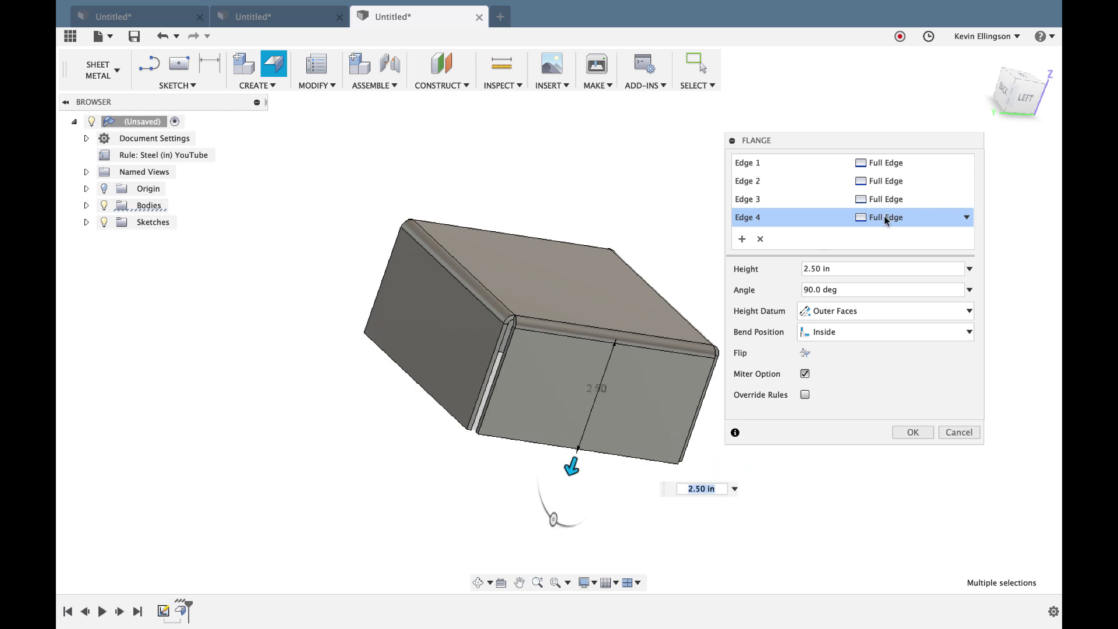
left_click(999, 88)
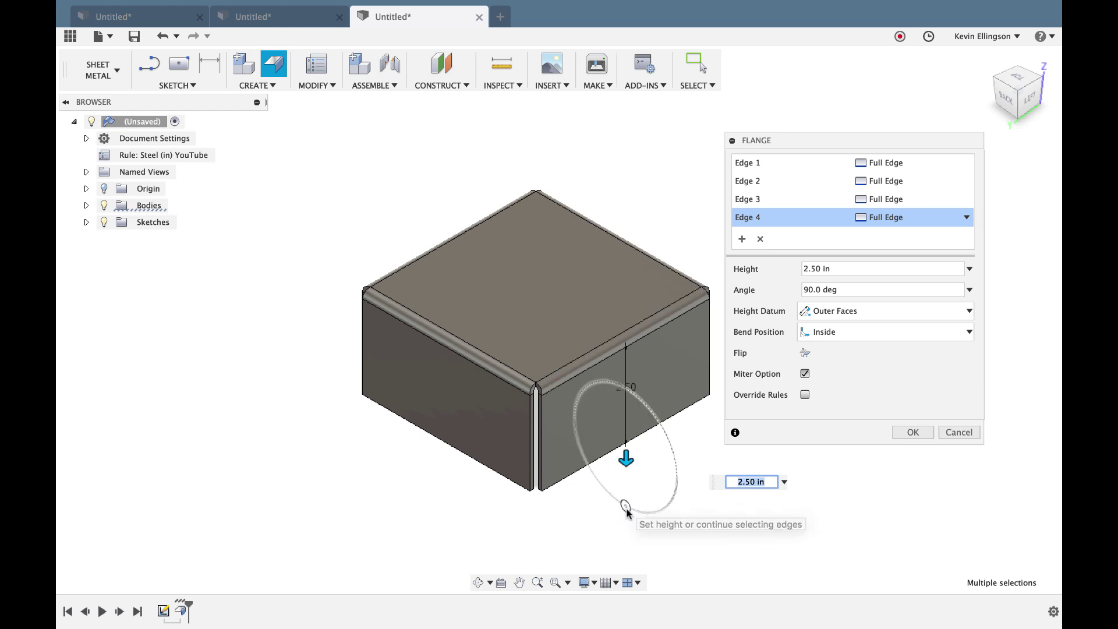
left_click_drag(624, 506, 673, 521)
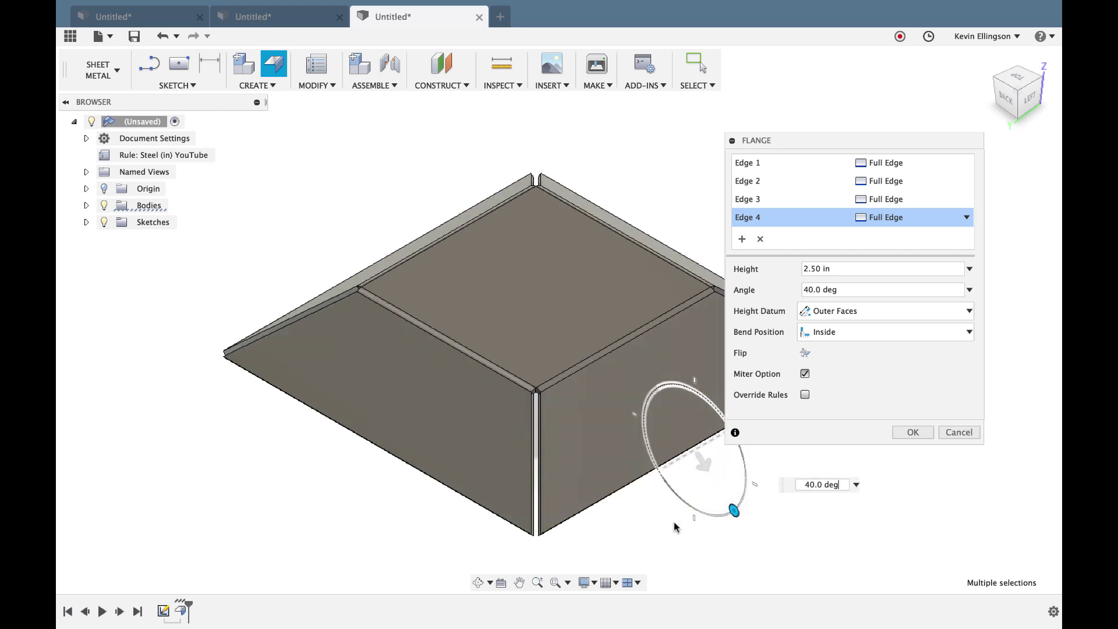
left_click(912, 434)
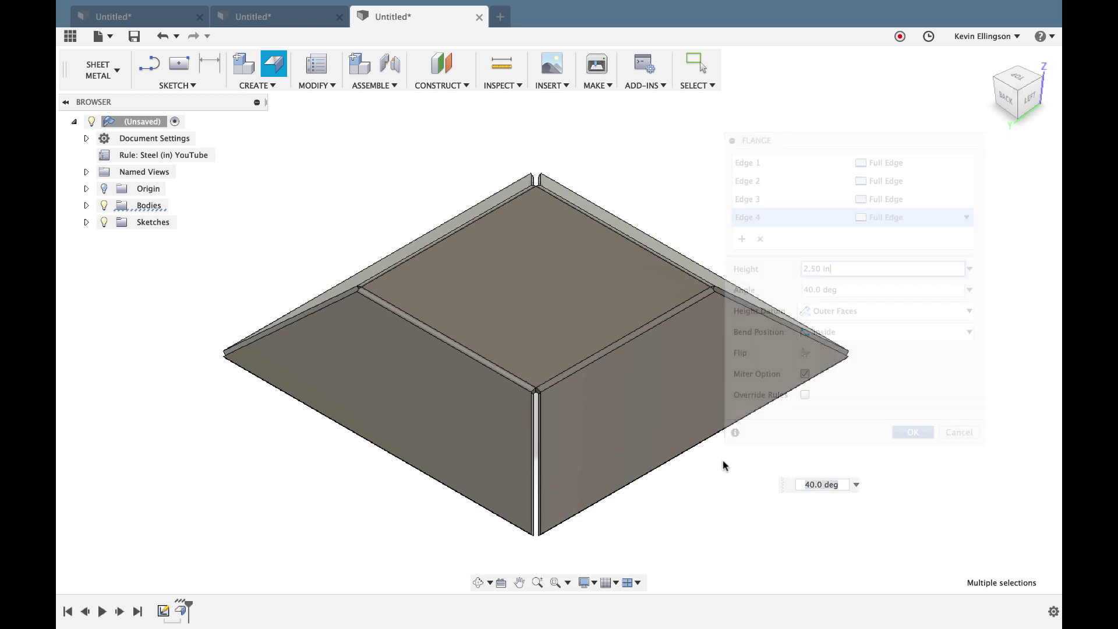
middle_click_drag(764, 479, 776, 449, "shift")
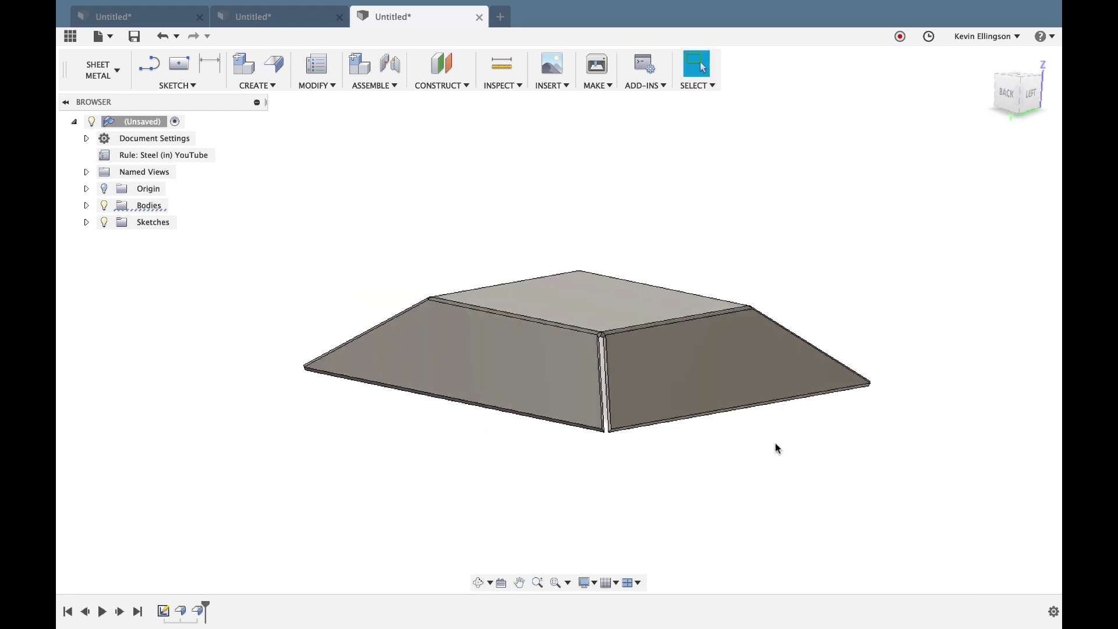
Step: Select the four outer rim edges of the sloped walls for a new flange
scroll(631, 422, "up", 5)
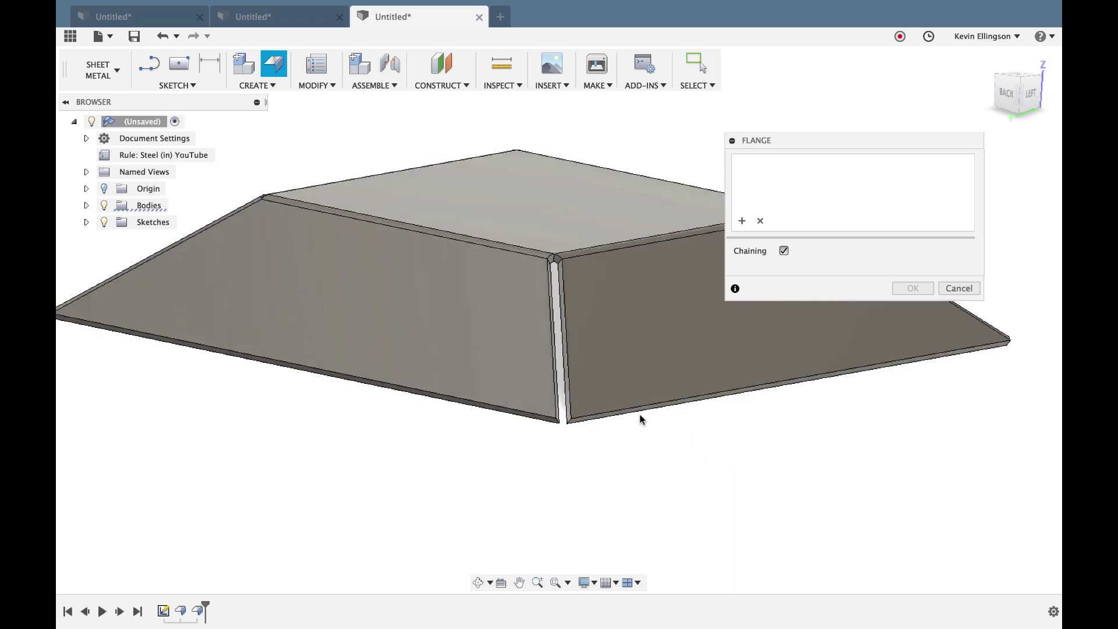
left_click(581, 415)
left_click(497, 418)
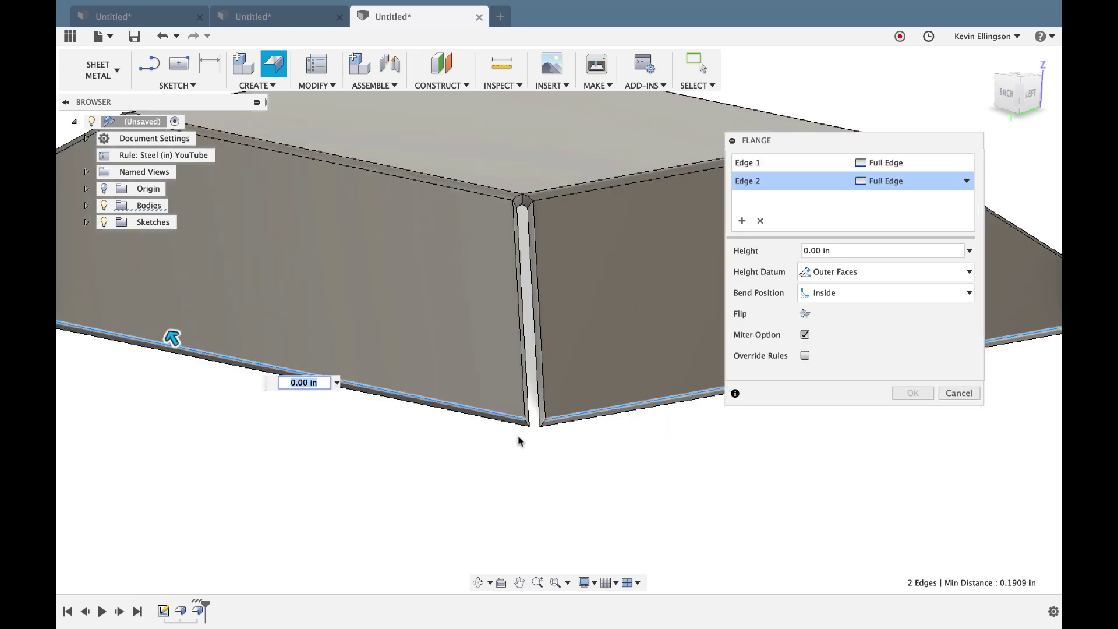
scroll(505, 442, "down", 5)
mouse_move(491, 444)
middle_mouse_down("shift")
mouse_move(574, 464)
mouse_move(410, 447)
mouse_move(481, 464)
middle_mouse_up("shift")
left_click(394, 446)
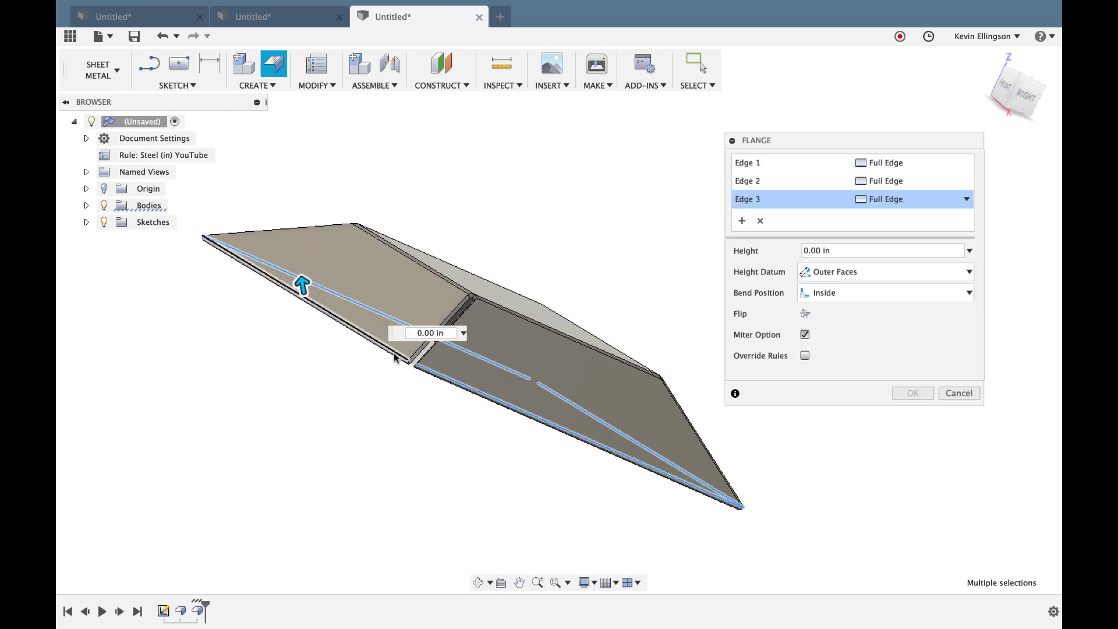
left_click(305, 284)
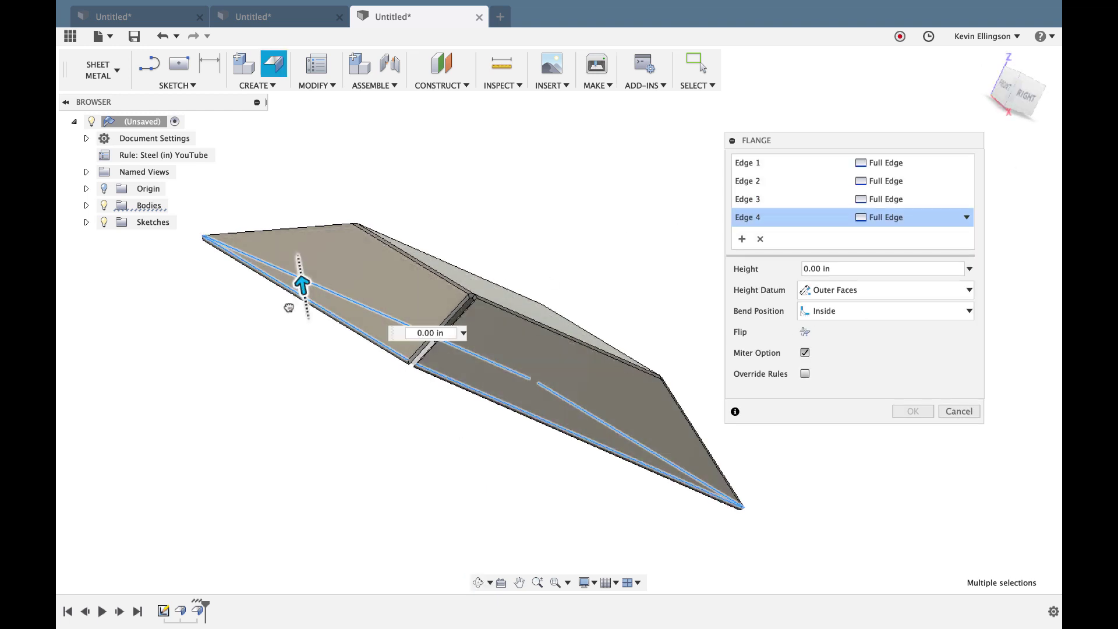
Step: Give the mitered rim flanges a 1.00 in height and -35 degree angle, then confirm
left_click_drag(302, 284, 294, 240)
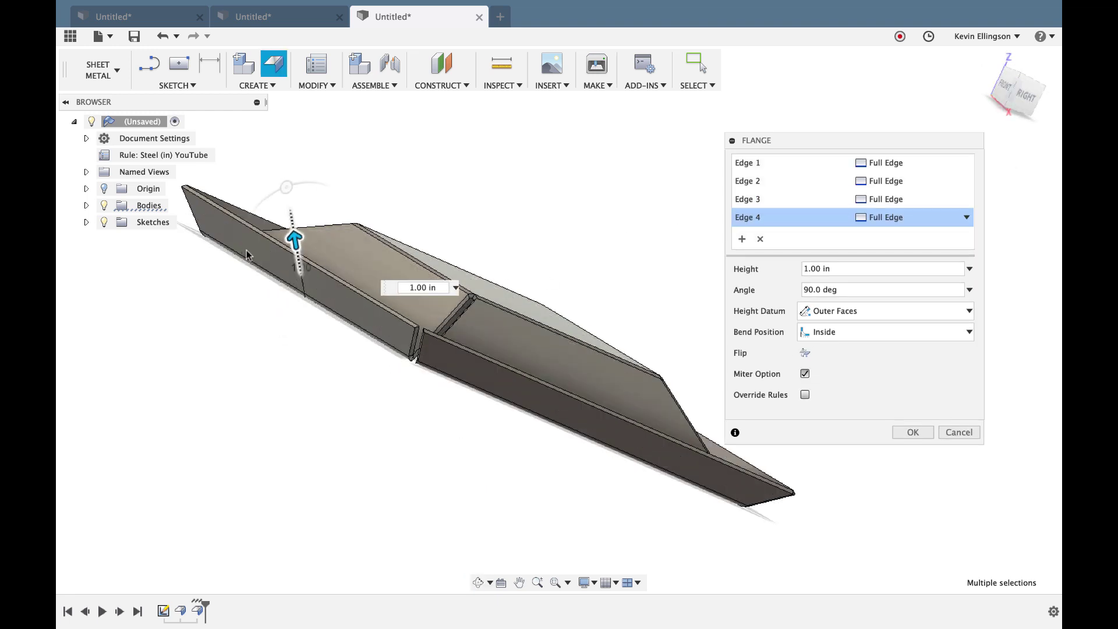
left_click(856, 286)
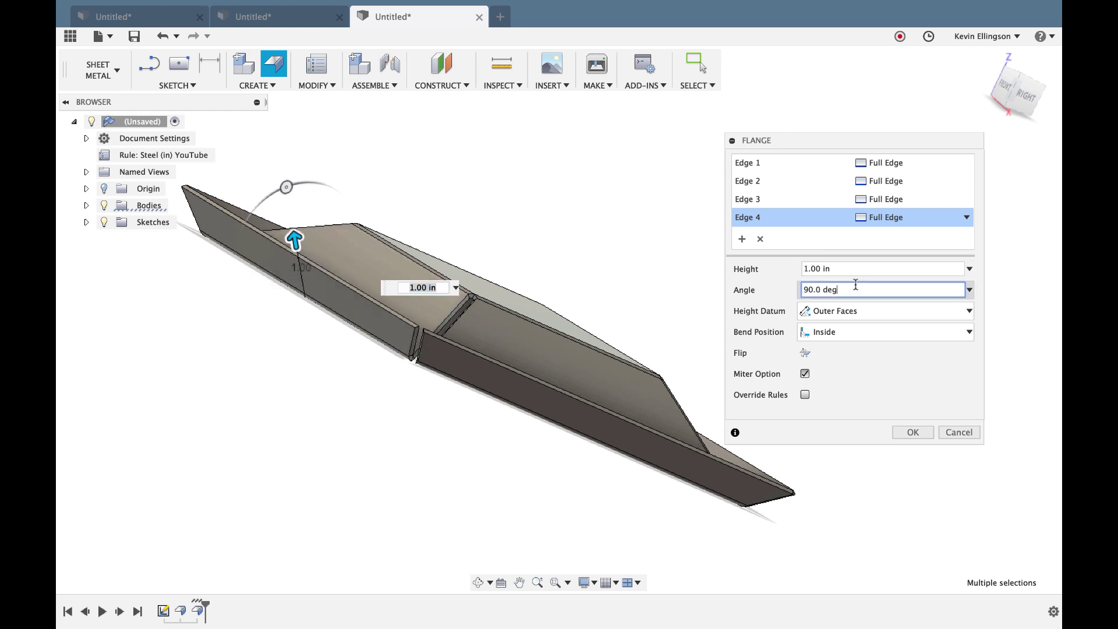
left_click_drag(853, 286, 735, 284)
type("0")
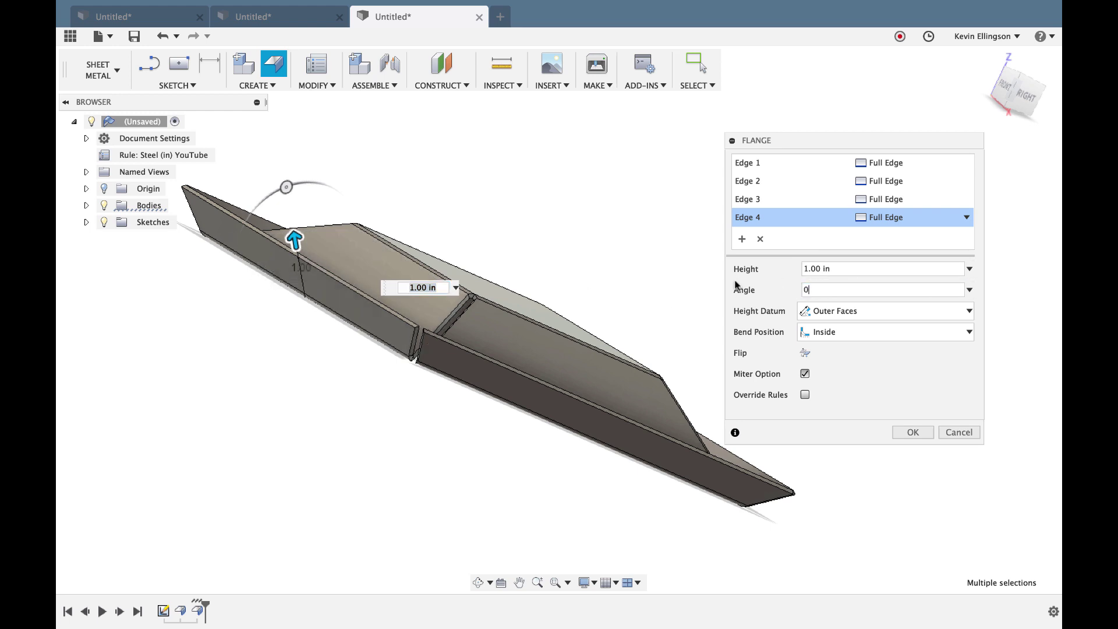
middle_click_drag(722, 351, 768, 303, "shift")
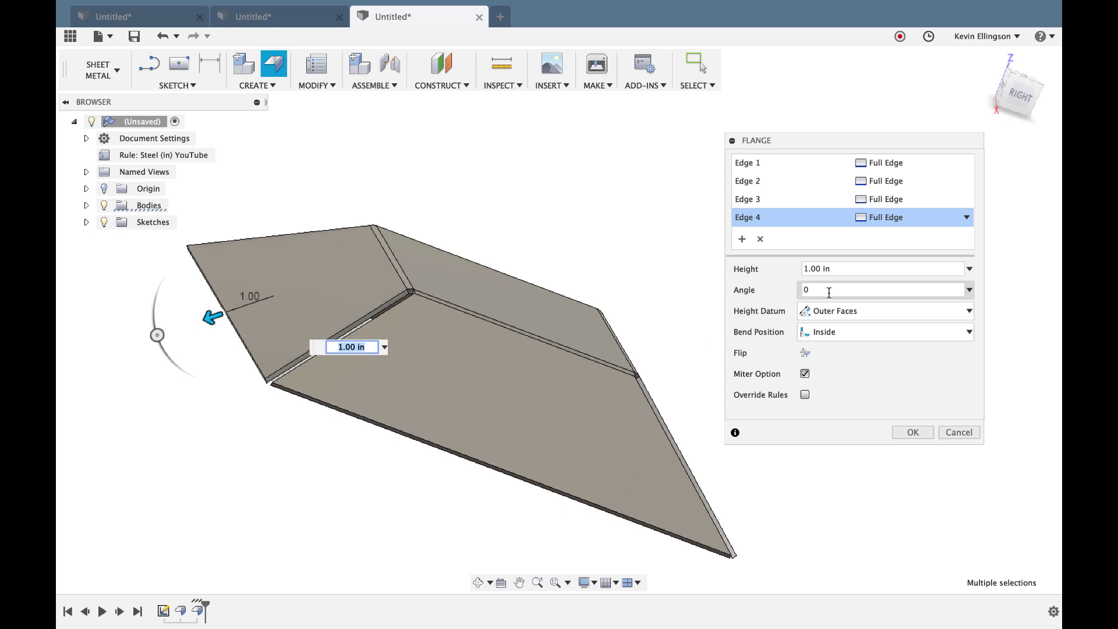
key("BackSpace")
type("-")
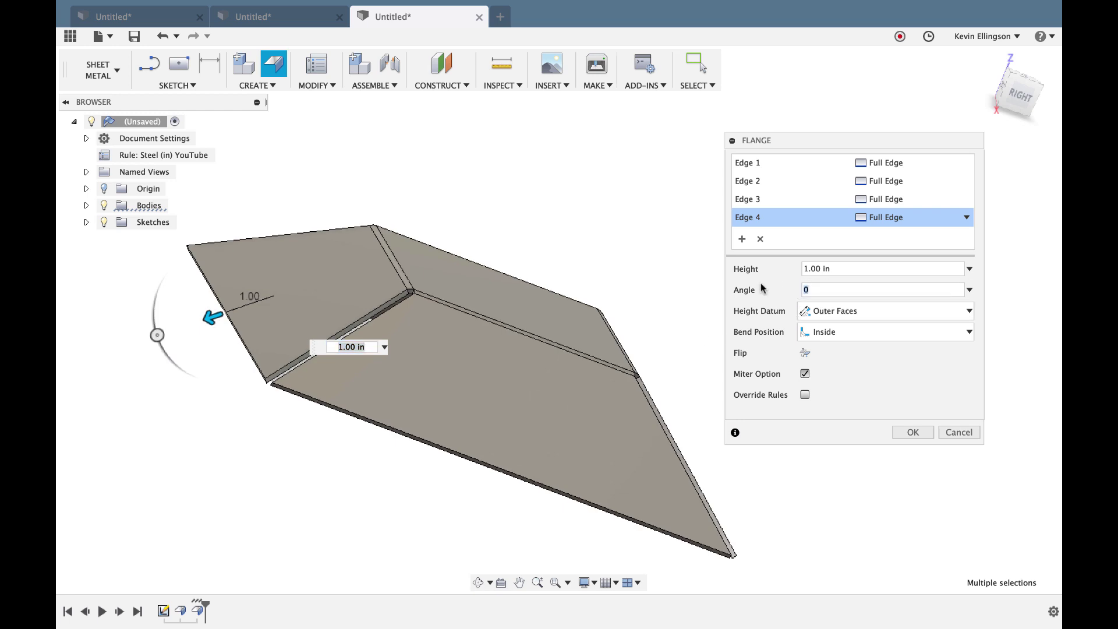
type("35")
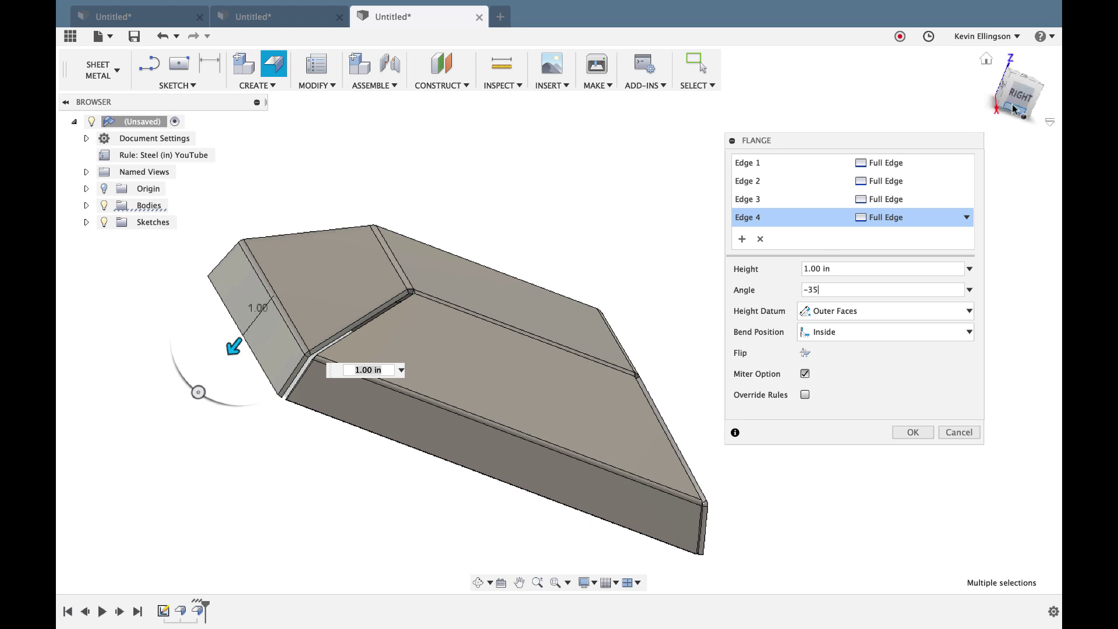
left_click(1012, 75)
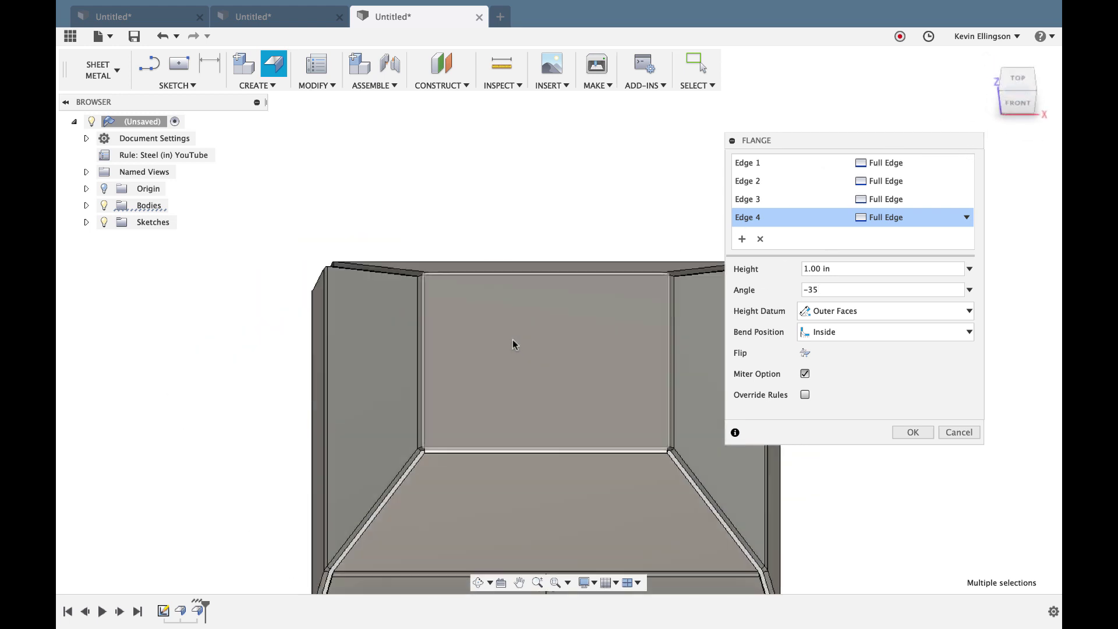
middle_click_drag(498, 355, 505, 388, "shift")
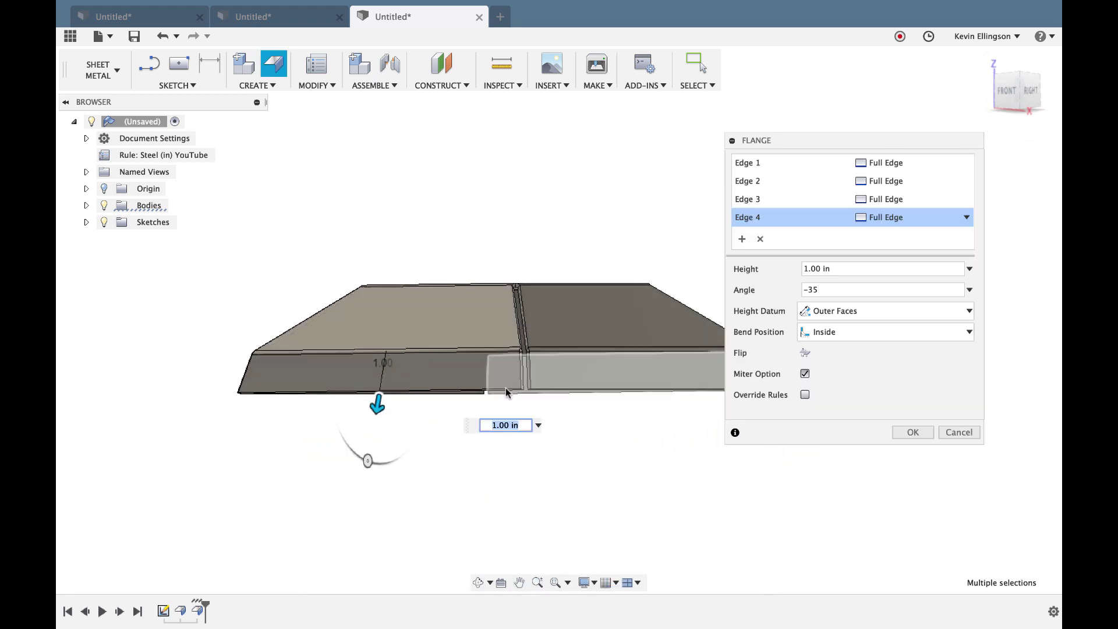
left_click(892, 438)
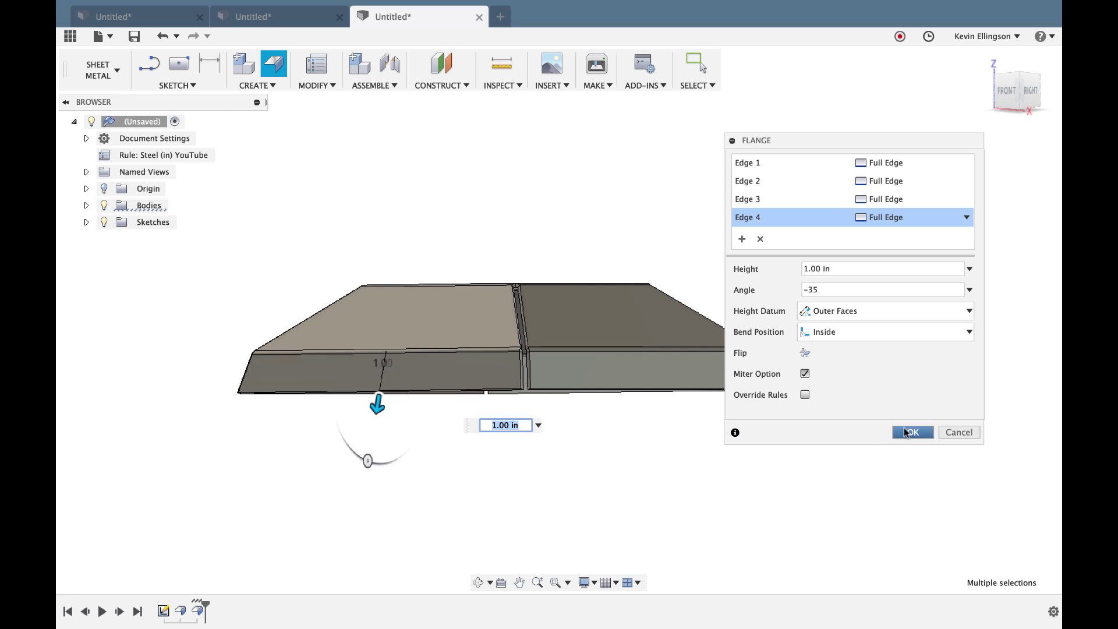
middle_click_drag(658, 502, 668, 468, "shift")
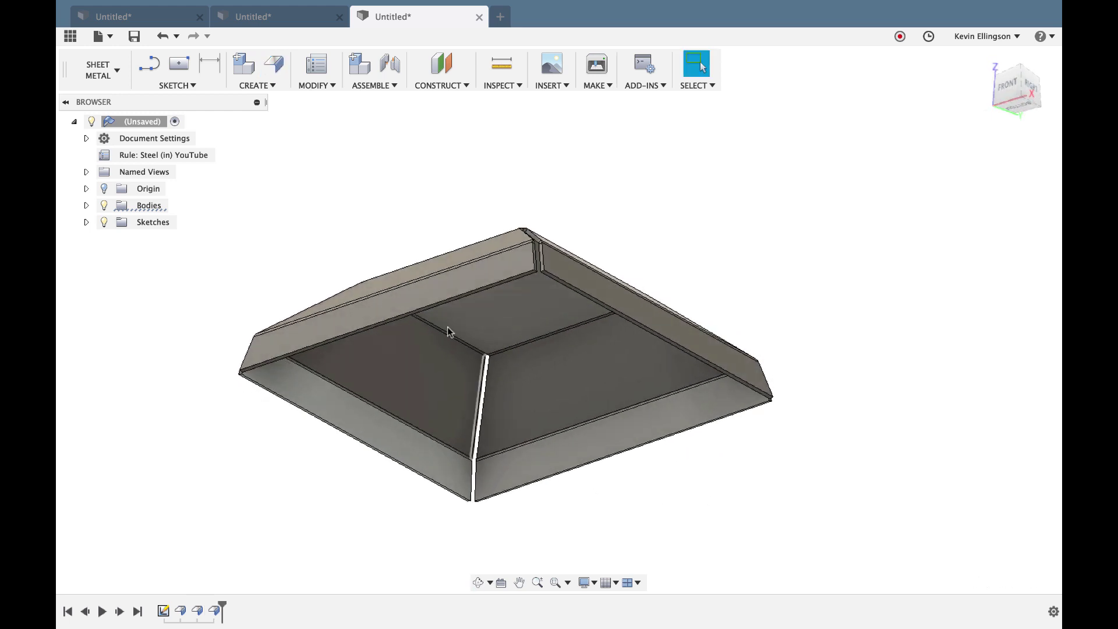
Step: Unfold the hopper into a cross-shaped flat pattern from the square base face, then return to the folded isometric view
left_click(324, 85)
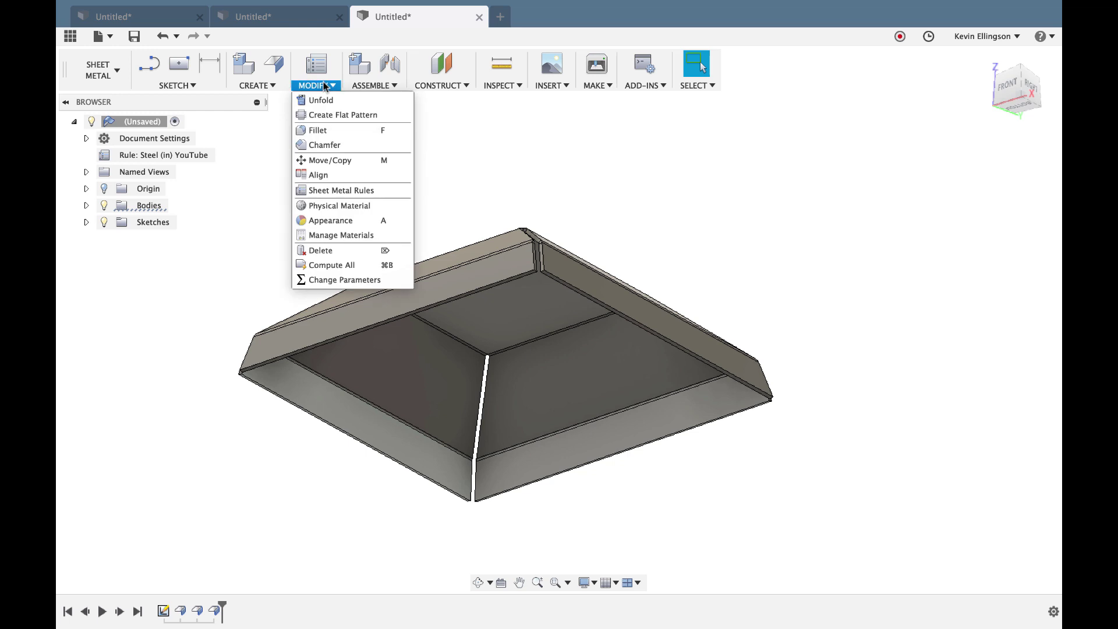
left_click(328, 114)
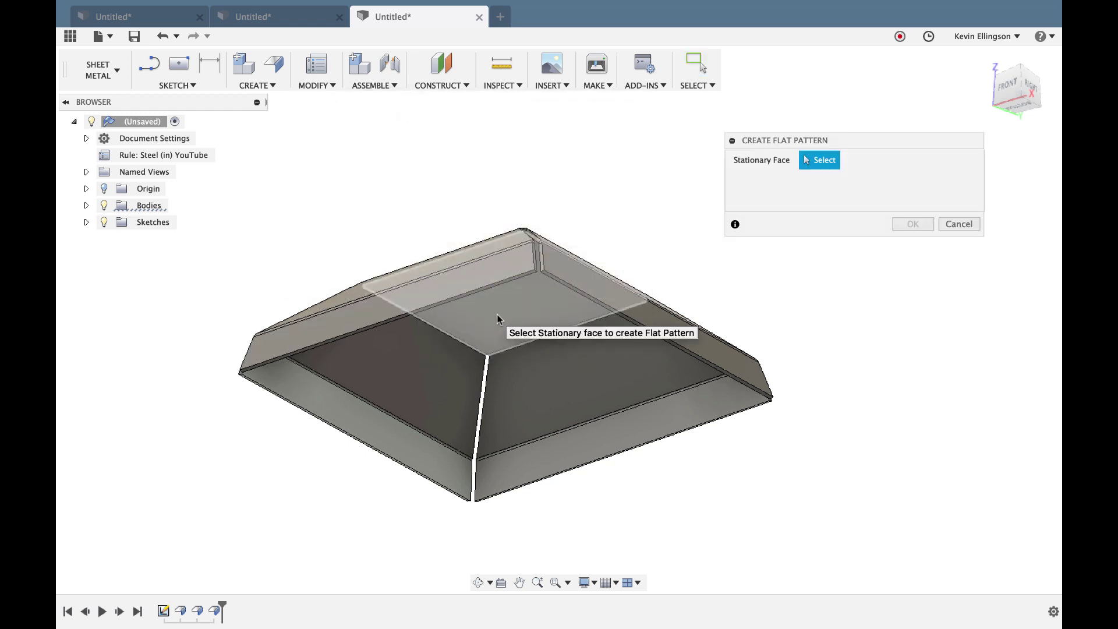
left_click(527, 315)
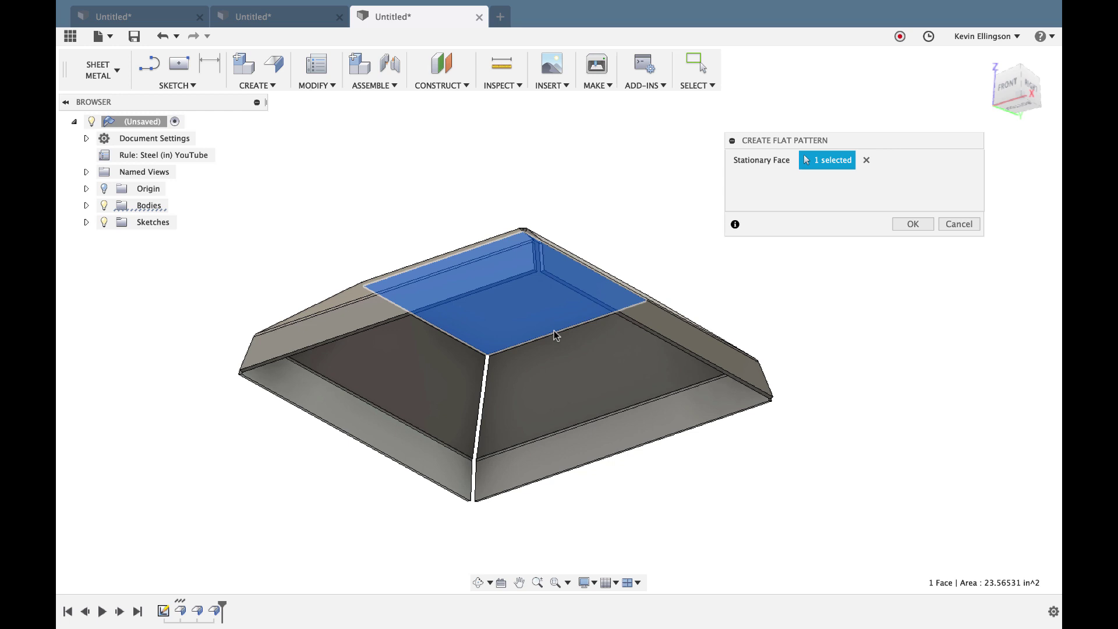
left_click(912, 224)
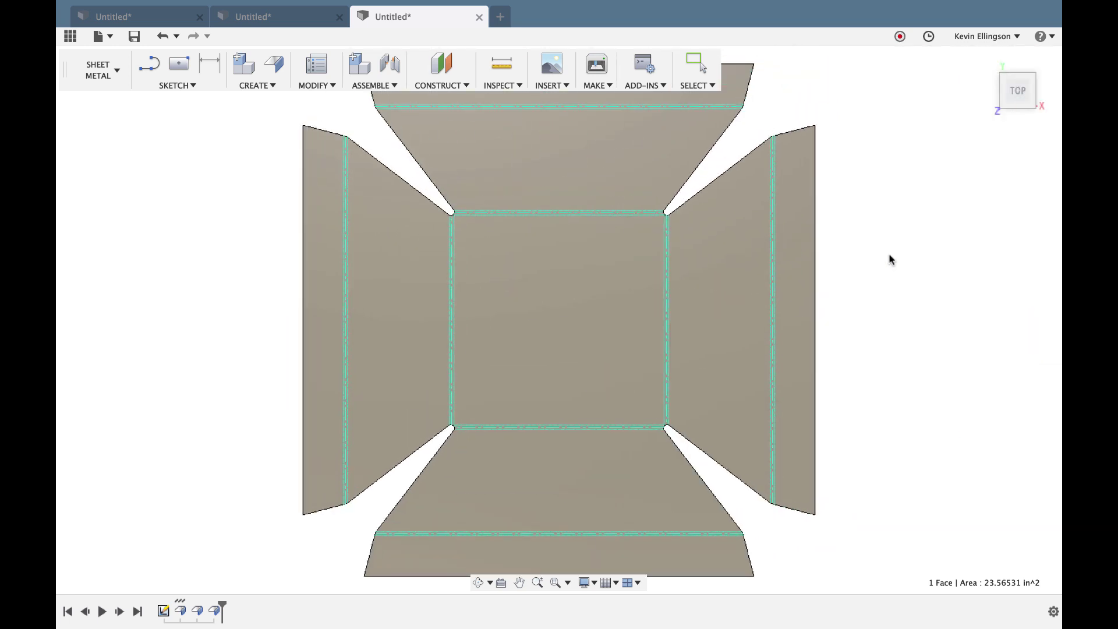
scroll(877, 259, "down", 3)
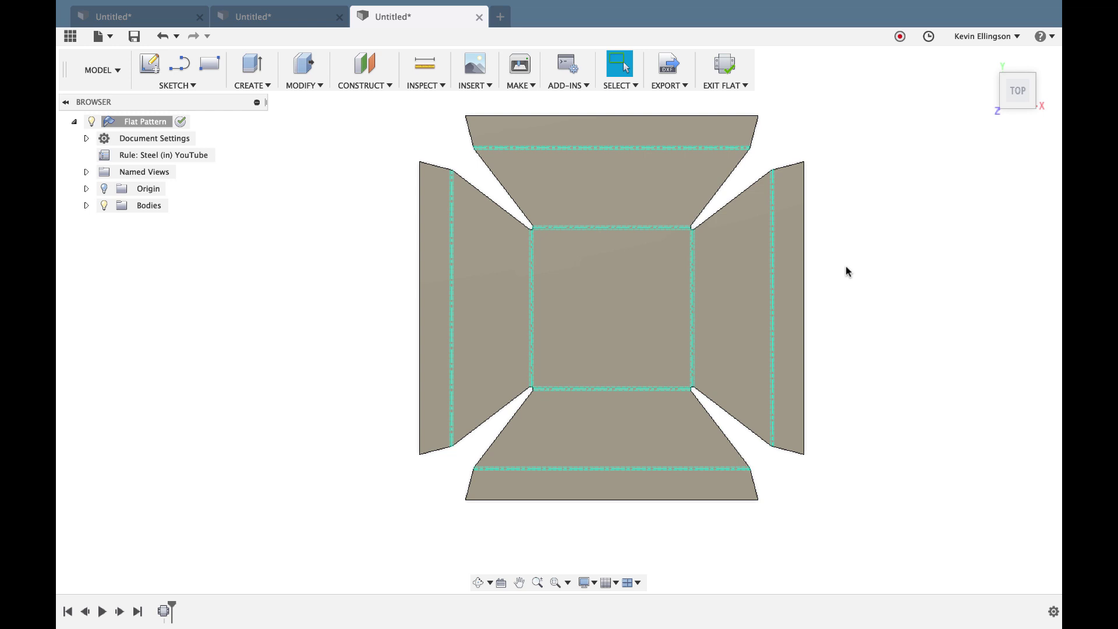
left_click(724, 65)
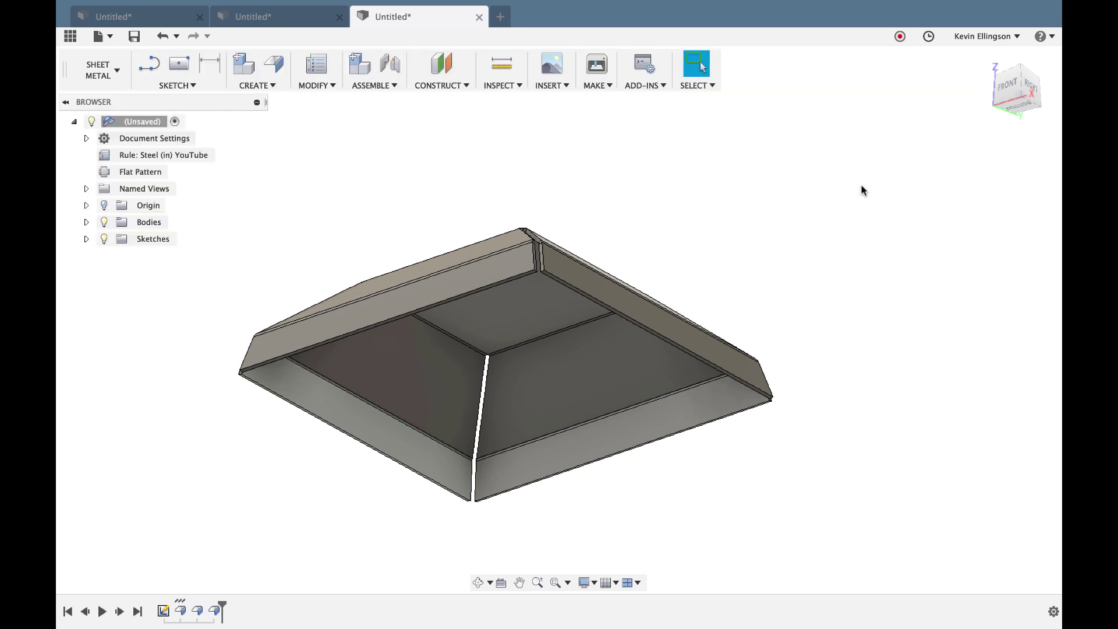
left_click(1025, 90)
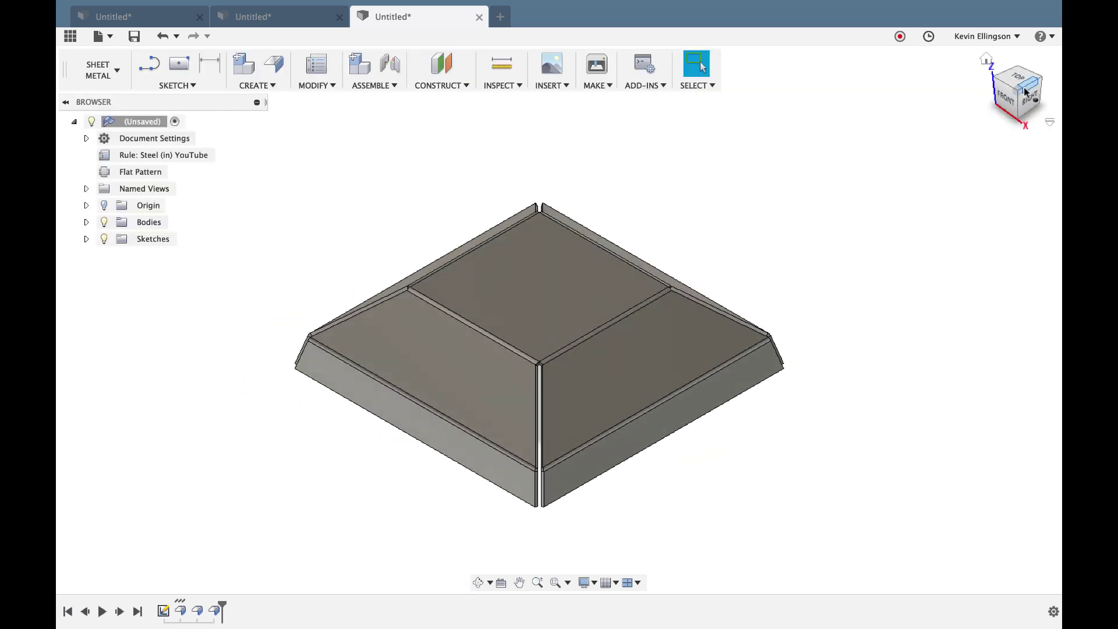